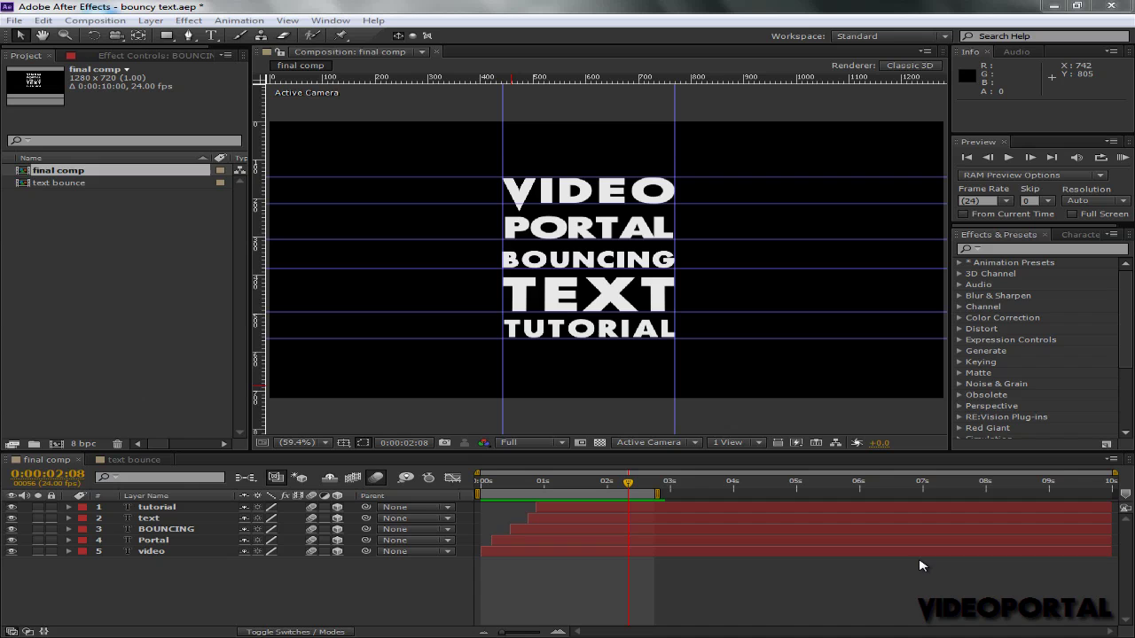
Preview the finished bouncing-text animation full-screen, then scrub around the two-second mark.
key(grave)
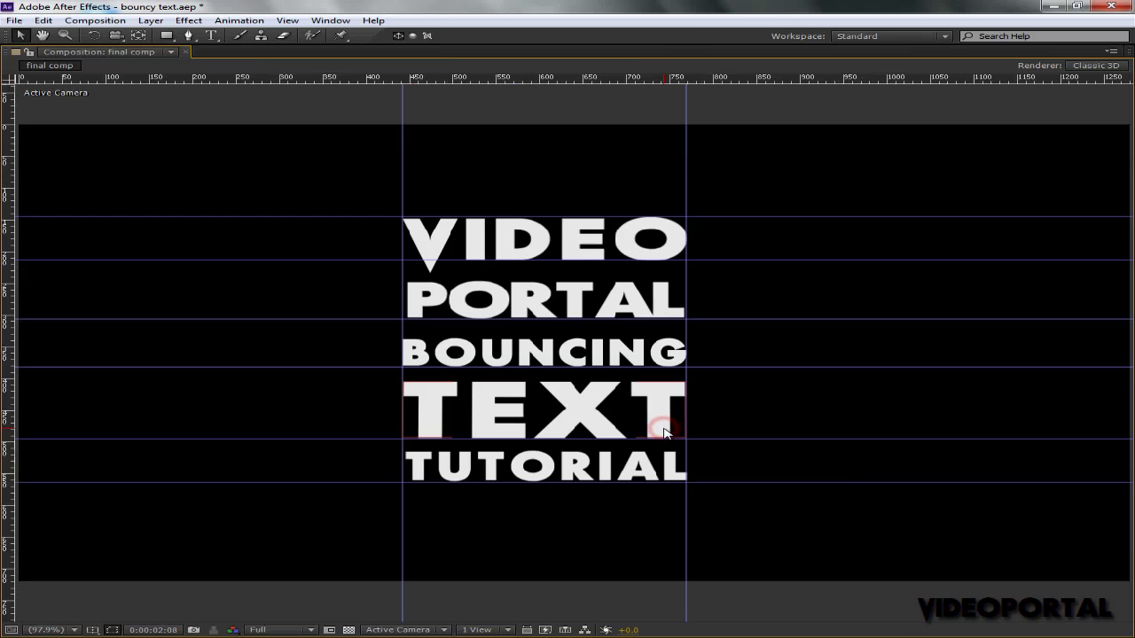
key(KP_0)
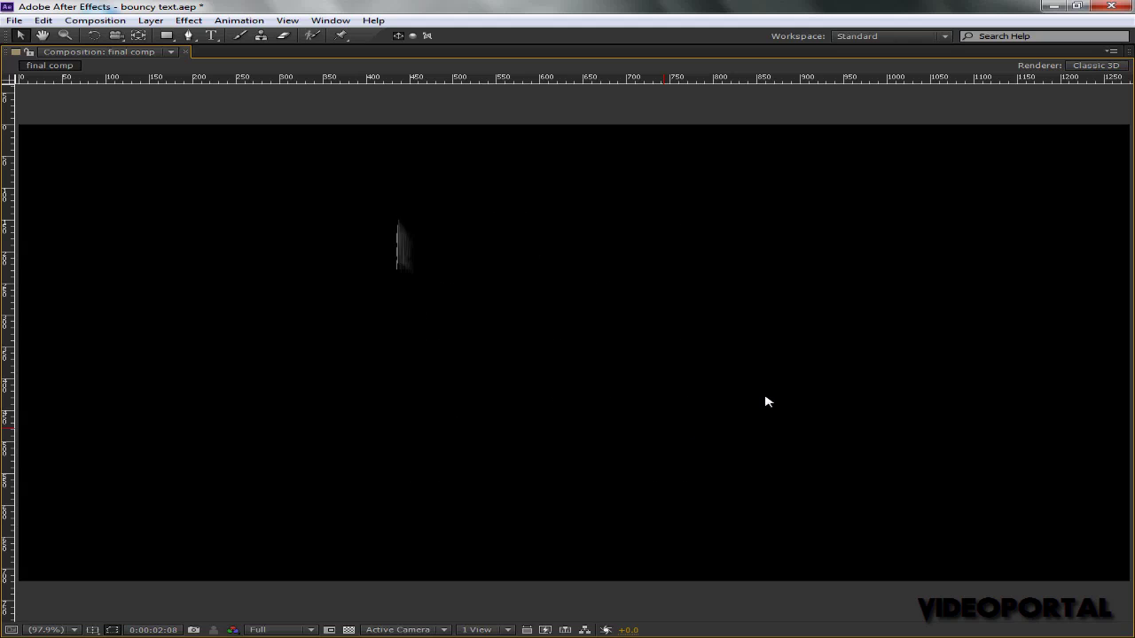
key(space)
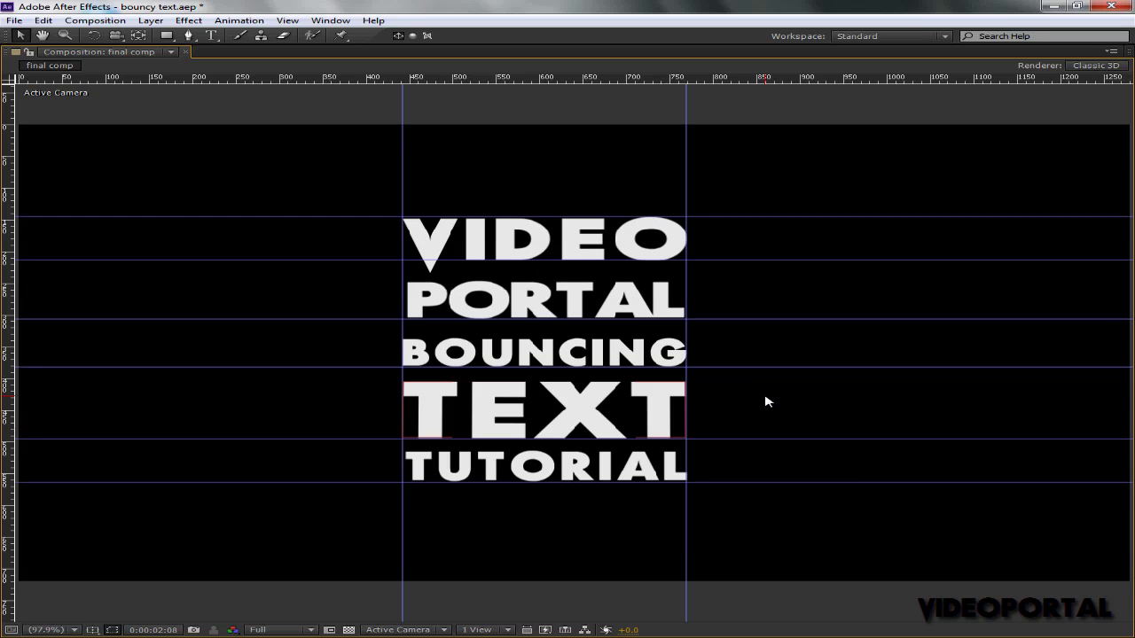
key(grave)
click(600, 484)
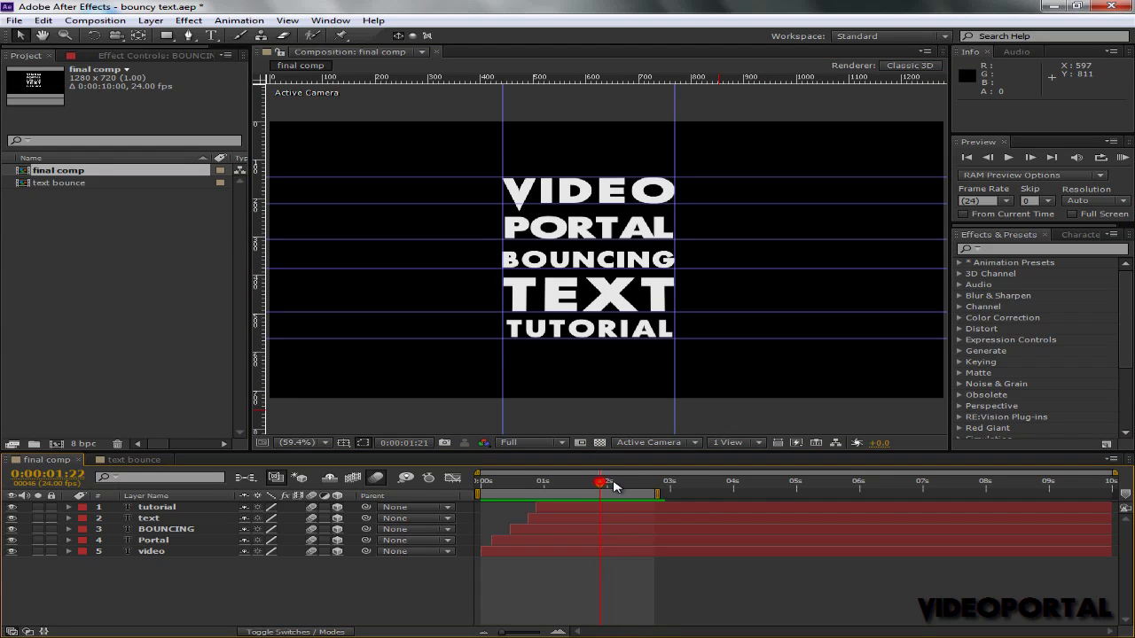
mouse_move(613, 484)
mouse_down()
mouse_move(635, 487)
mouse_move(579, 496)
mouse_move(665, 496)
mouse_move(562, 499)
mouse_move(610, 493)
mouse_up()
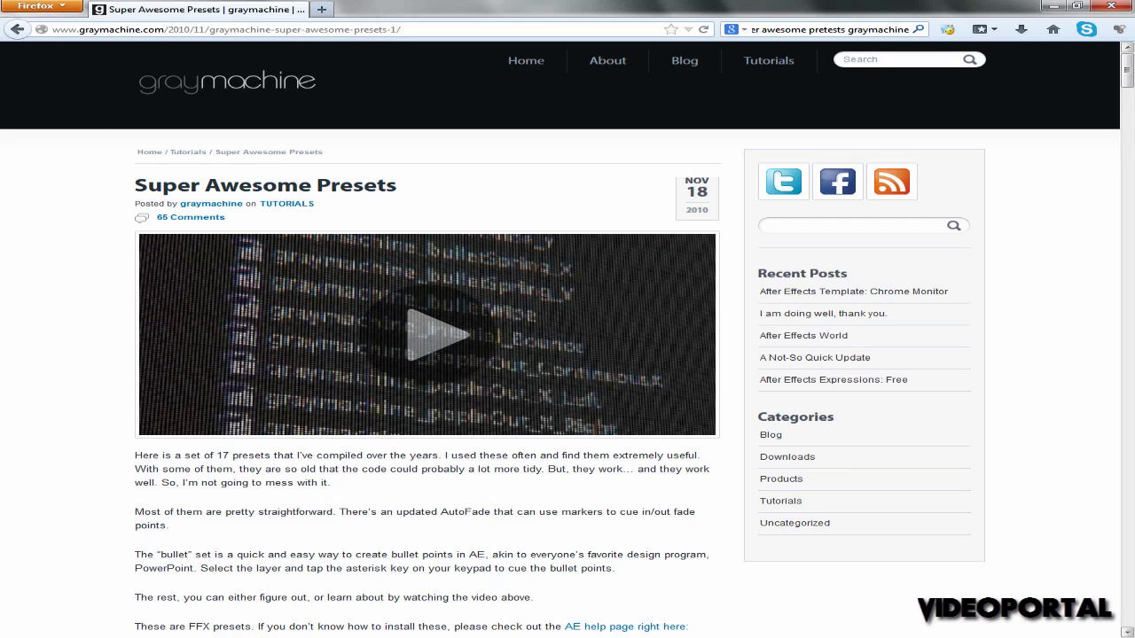
Scroll the graymachine presets page to the download link, select its web address, and close Firefox.
drag(1128, 78, 1130, 108)
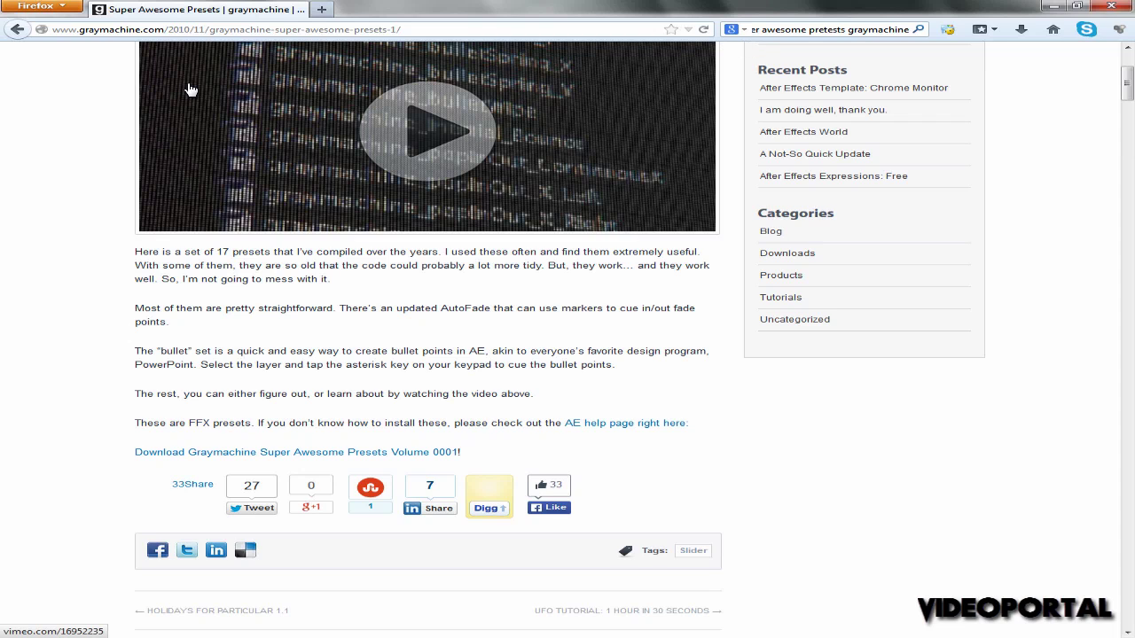
click(189, 29)
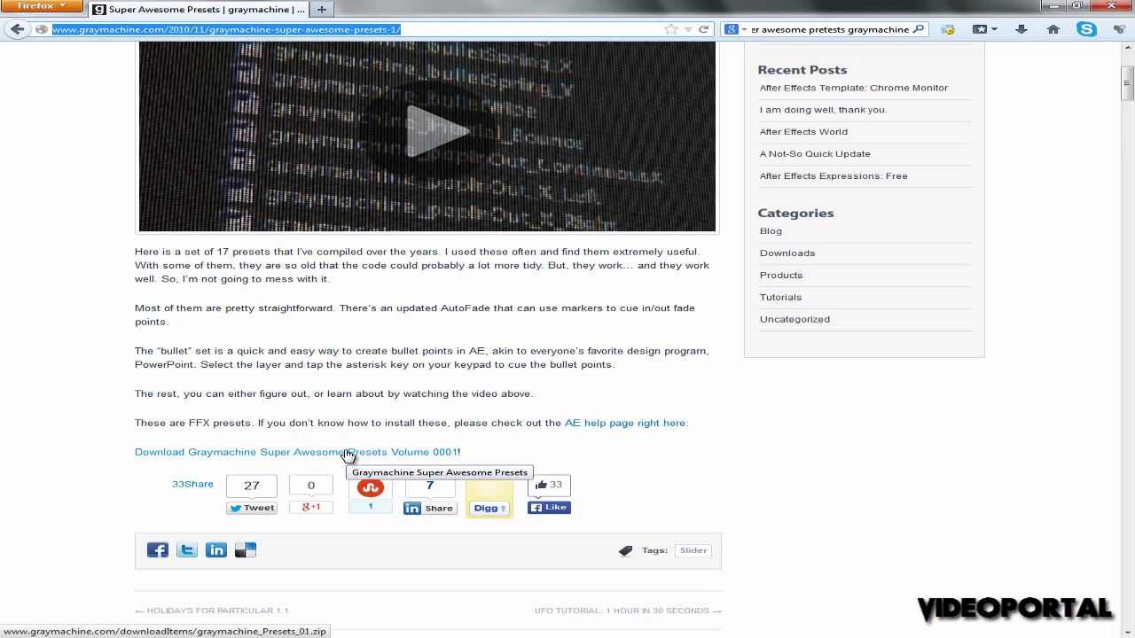
click(1052, 6)
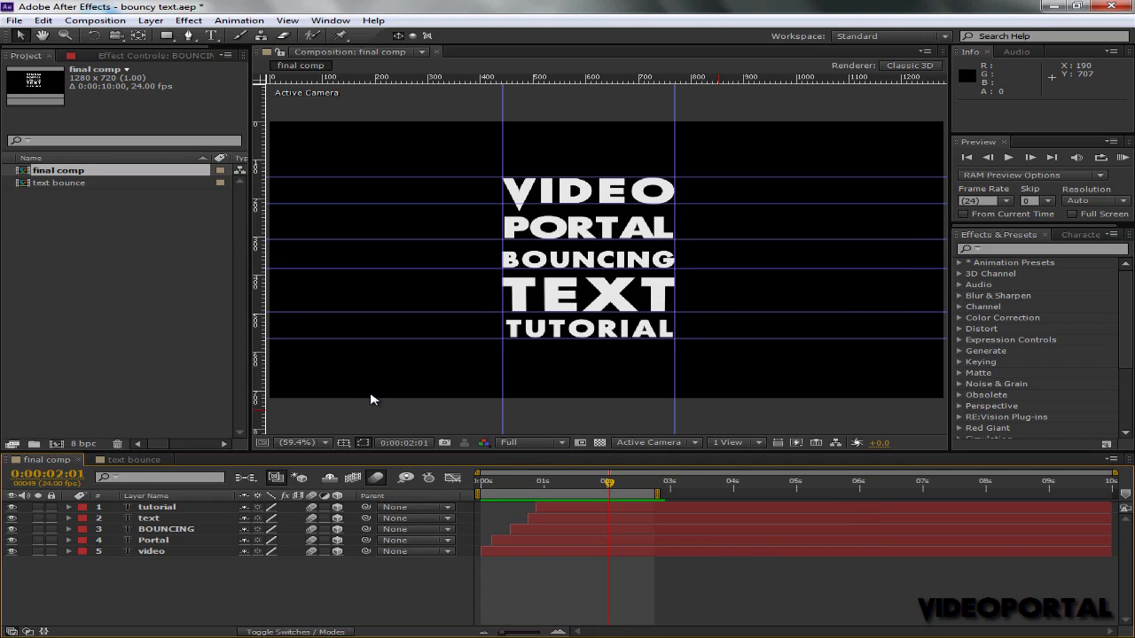
Expand Animation Presets to reveal the graymachine_Presets folder, then scrub the comp near two seconds.
click(962, 263)
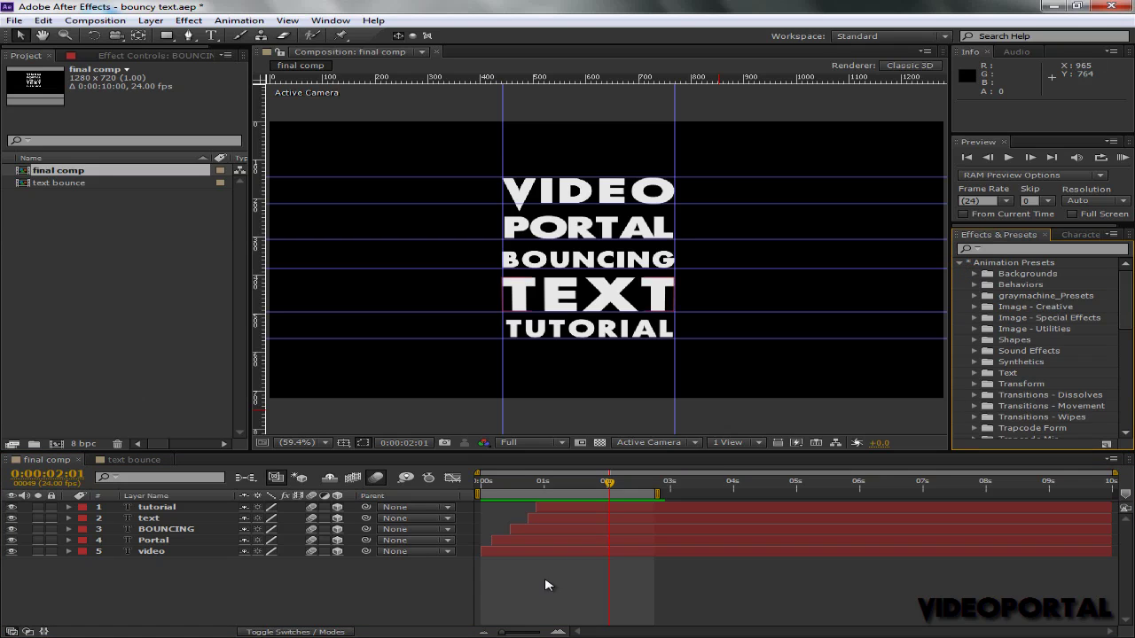
drag(606, 486, 549, 497)
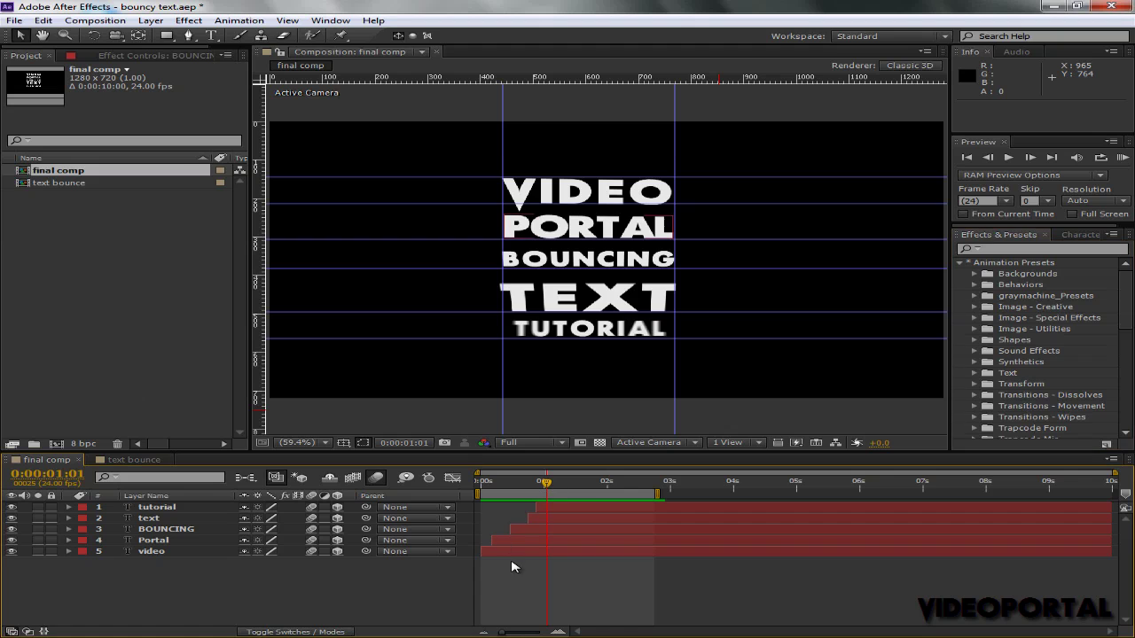
Make a new comp named 'text bounce' at 1280×720, 24 fps, lasting 0:00:10:00.
click(55, 444)
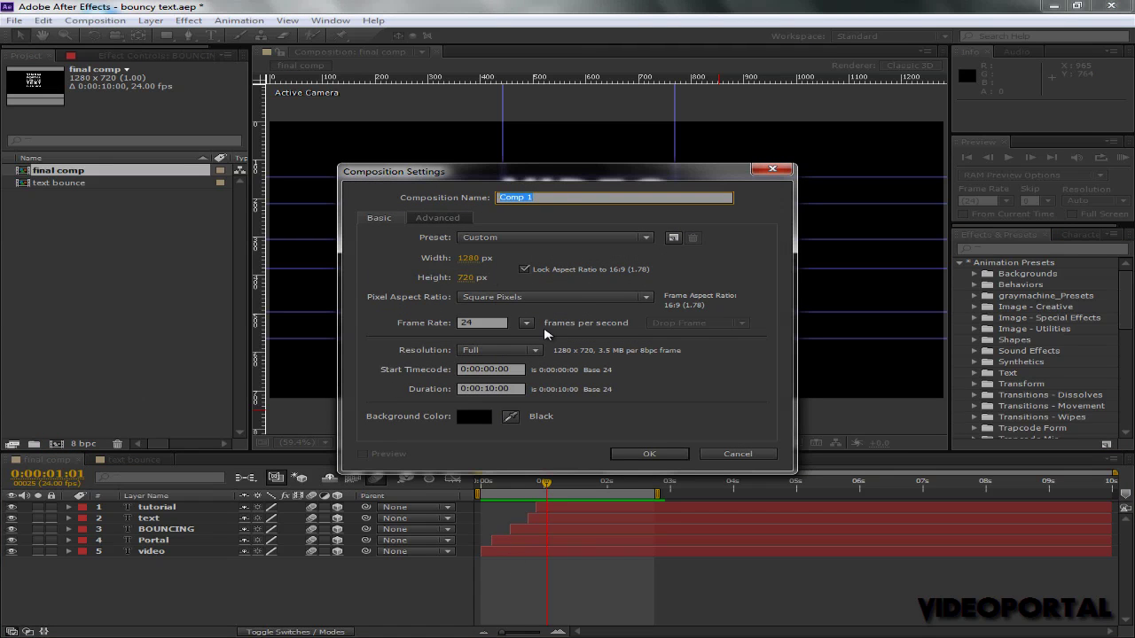
click(483, 322)
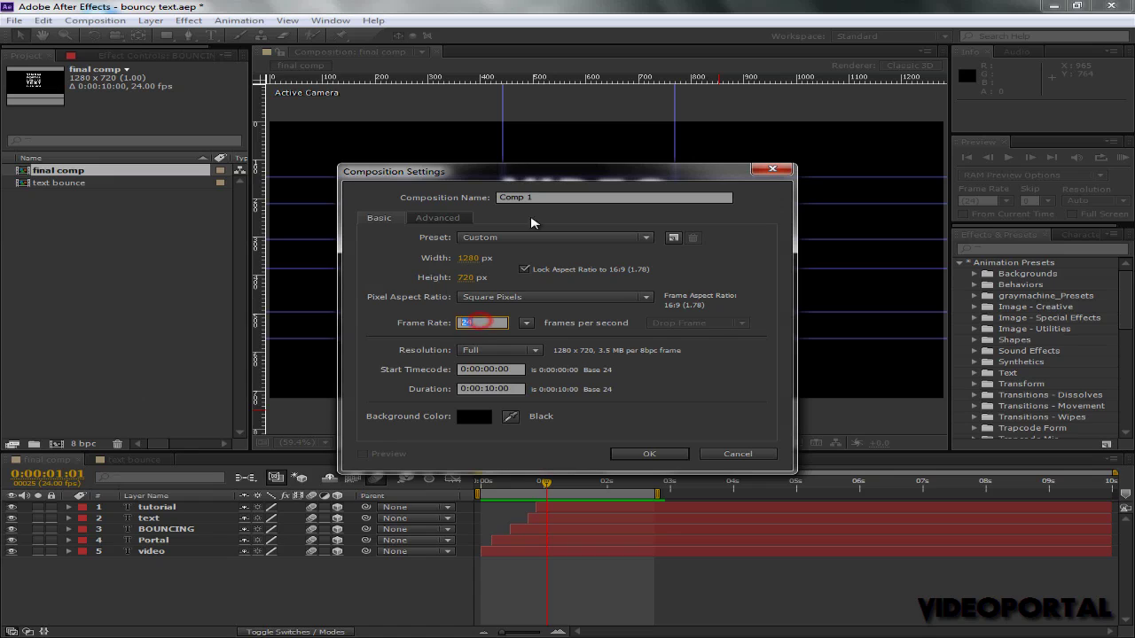
click(492, 389)
click(552, 196)
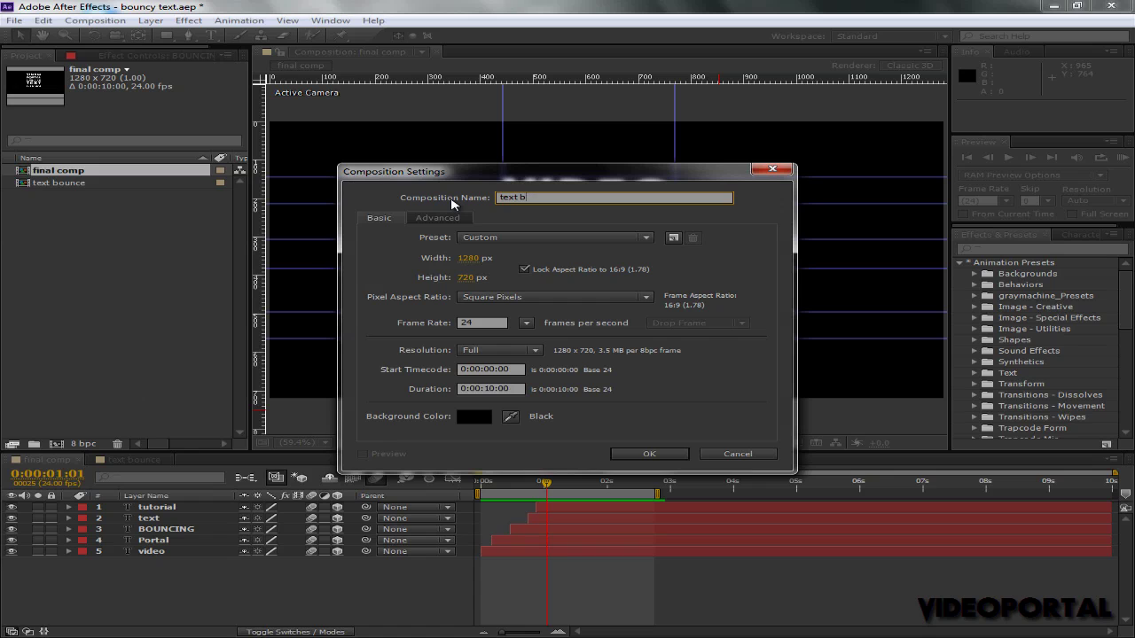
text(text bounce)
key(Return)
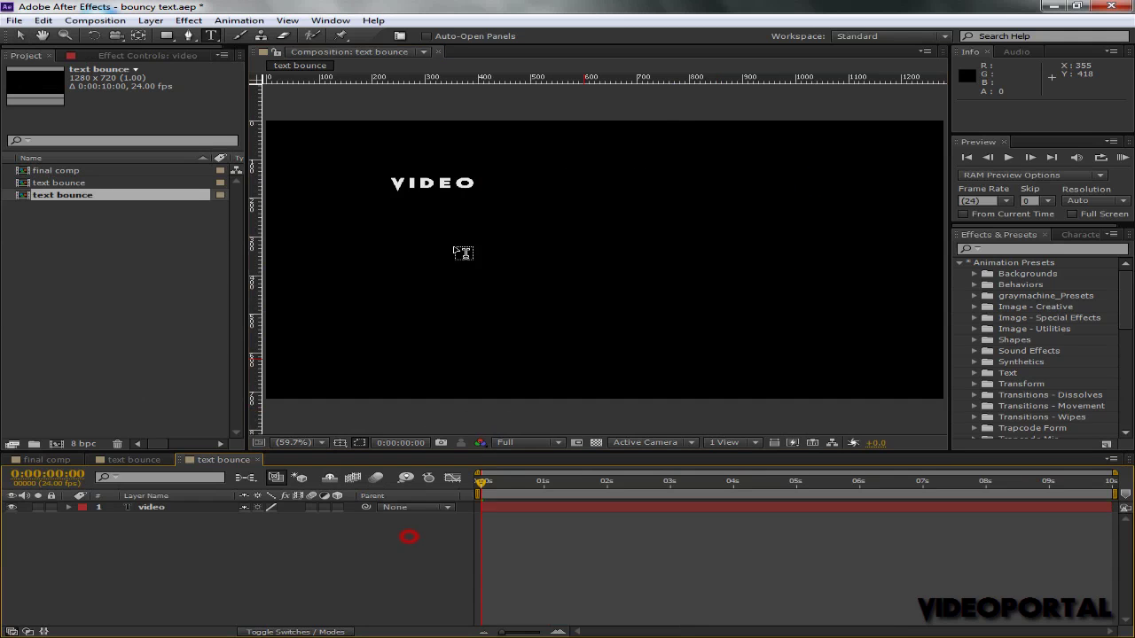
Type PORTAL and TUTORIALS as two new text lines stacked below VIDEO.
click(453, 241)
text(PORTAL)
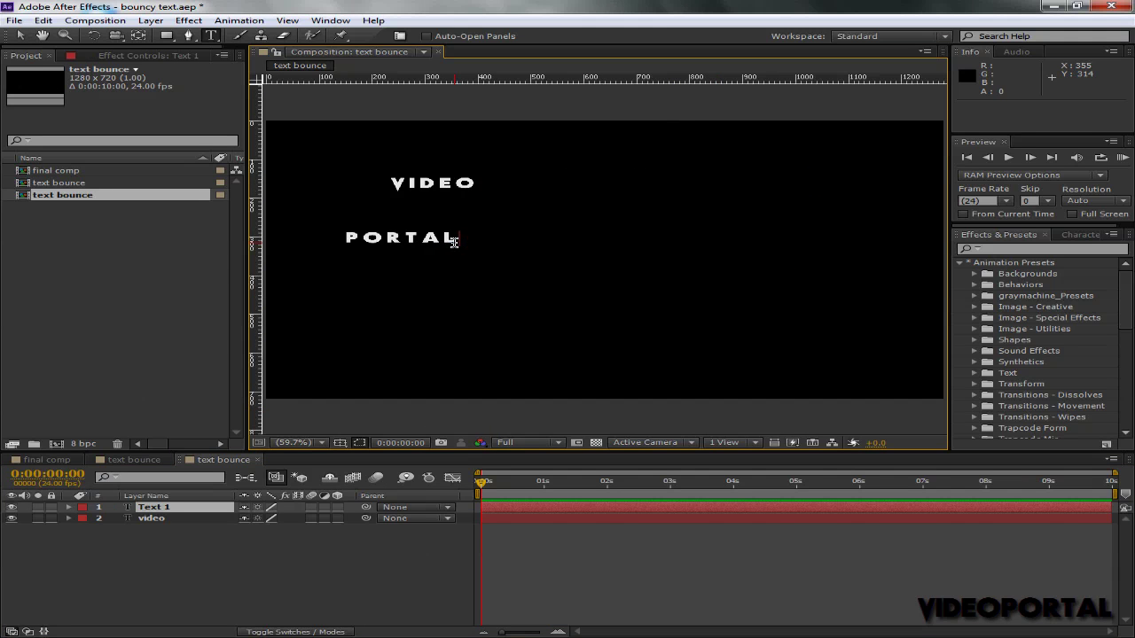
click(463, 349)
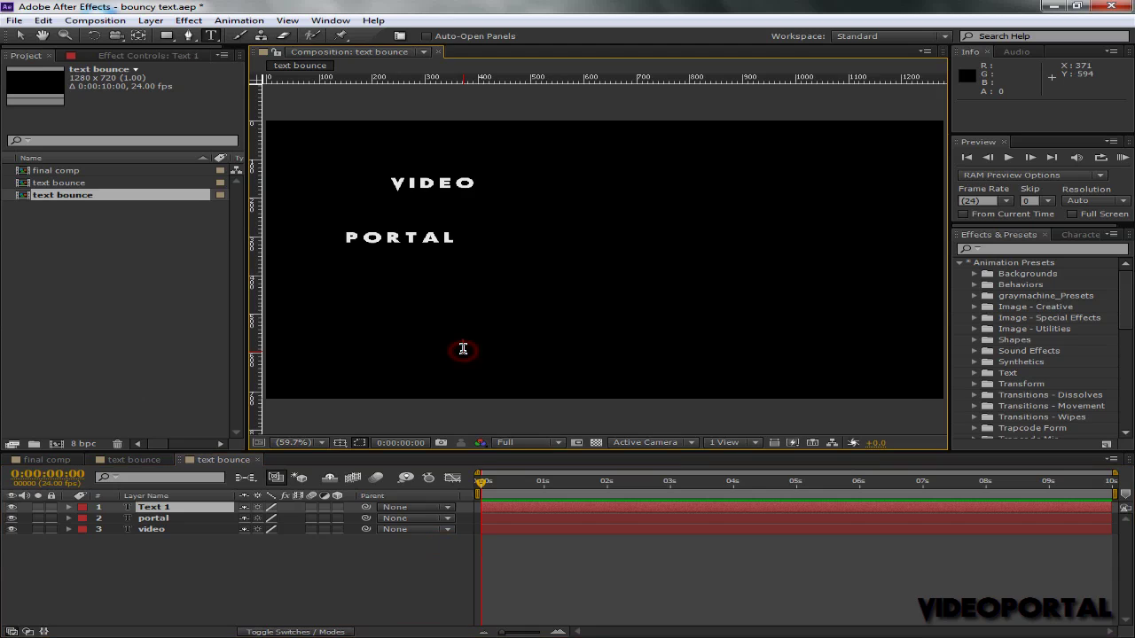
text(TUTORIALS)
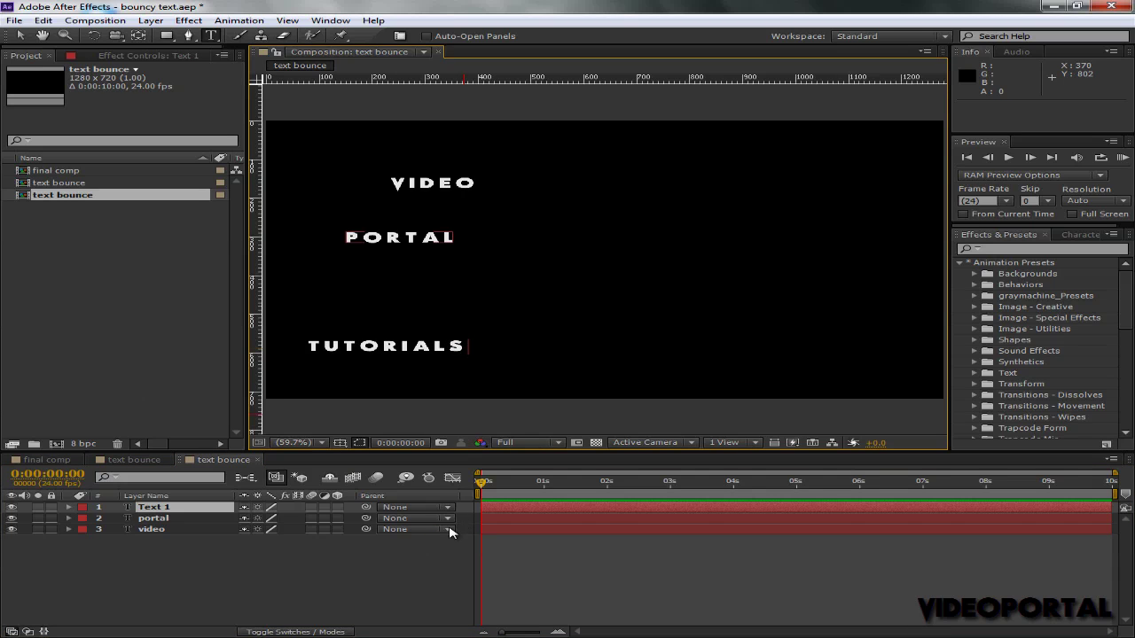
click(399, 555)
Turn on the title/action safe overlay, then move VIDEO right and enlarge it to 101 px.
key(v)
click(340, 442)
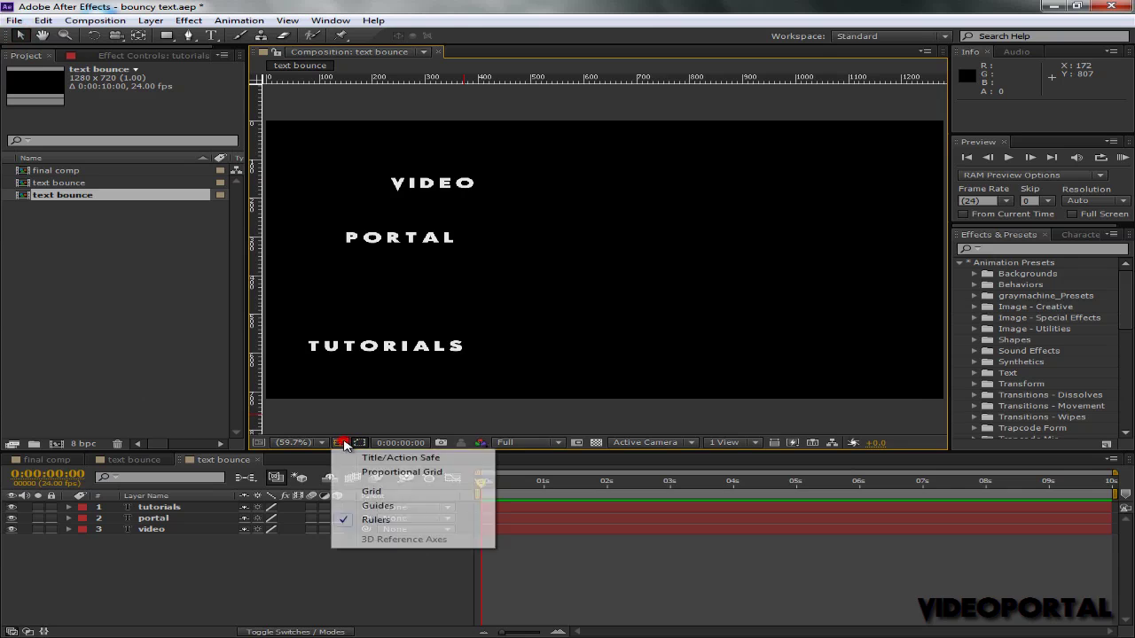
click(383, 463)
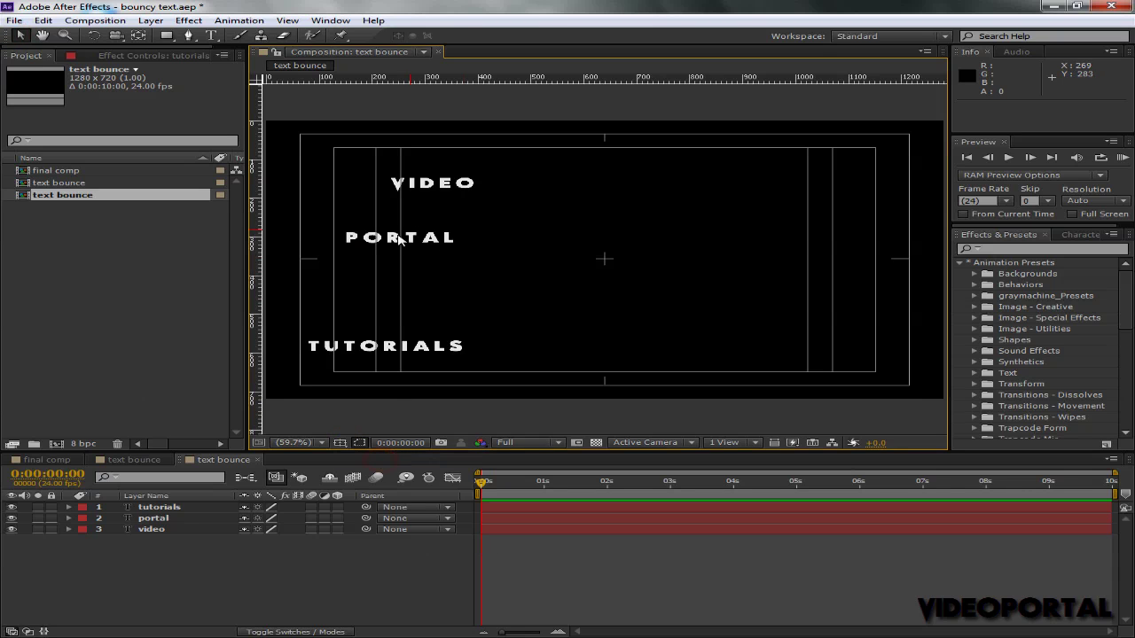
drag(426, 187, 590, 210)
click(1075, 235)
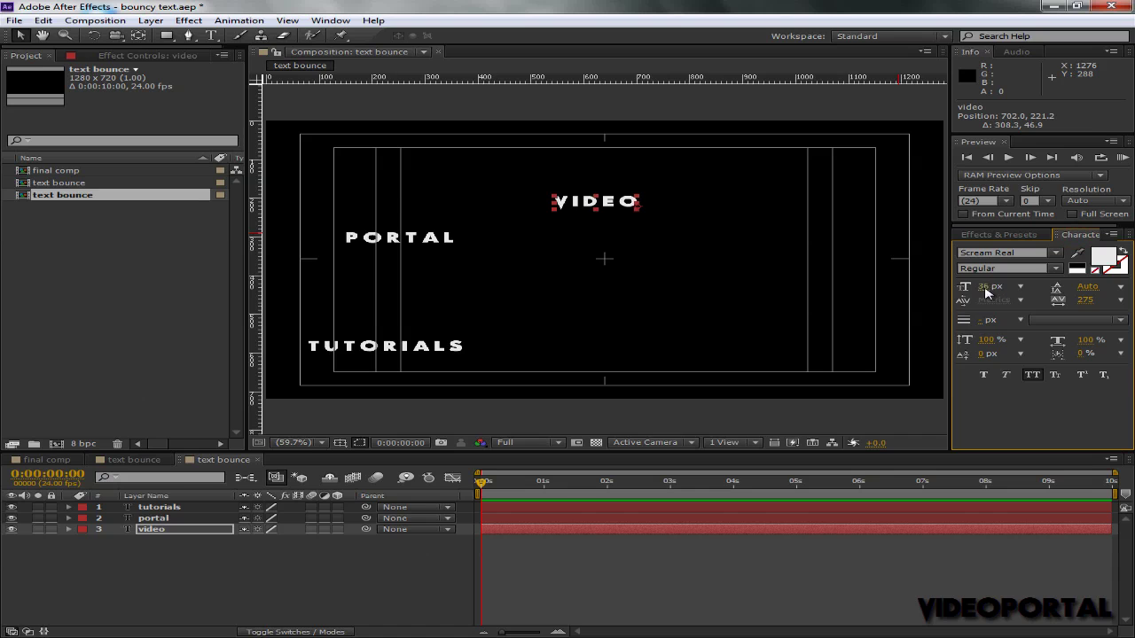
drag(987, 292, 1015, 292)
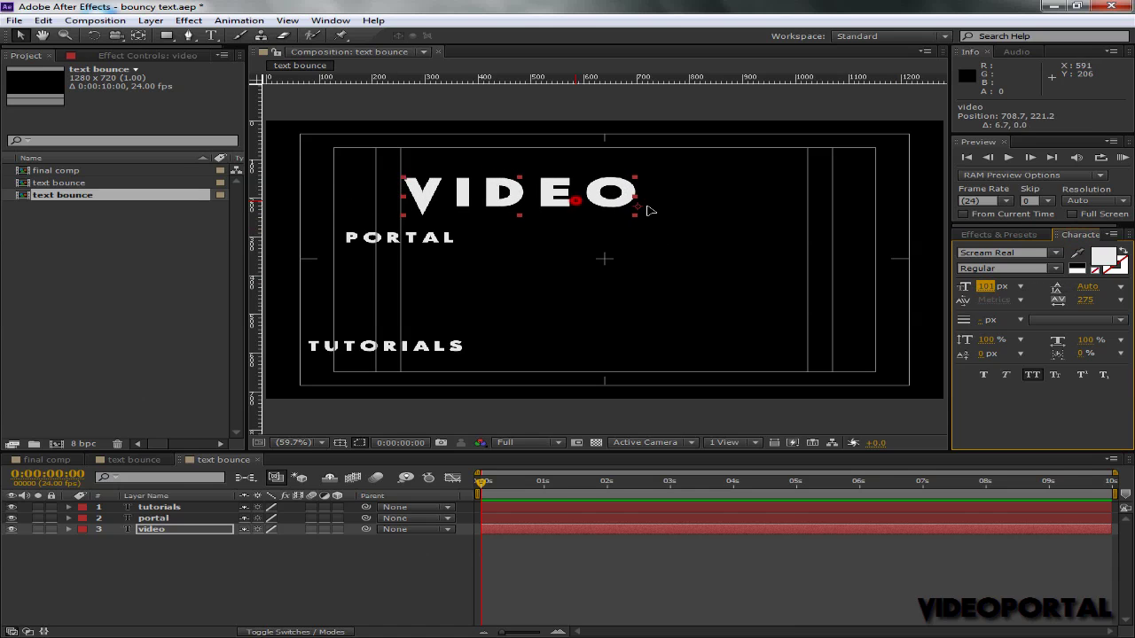
Place PORTAL under VIDEO at 85 px with tracking tightened to 118.
drag(417, 236, 616, 258)
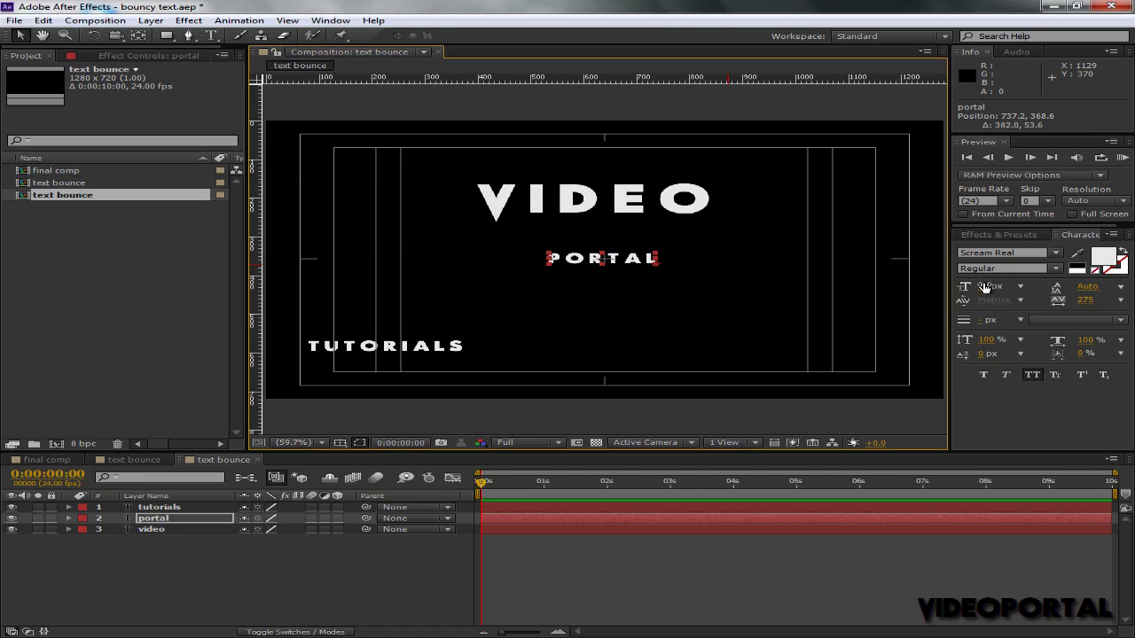
drag(984, 285, 1018, 286)
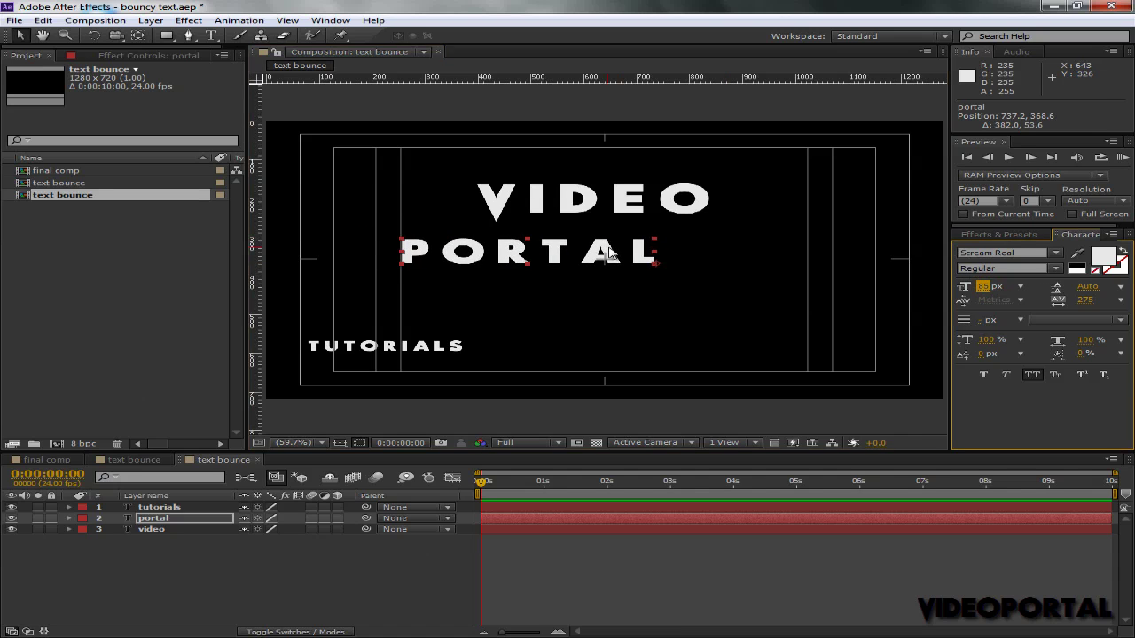
drag(608, 253, 674, 249)
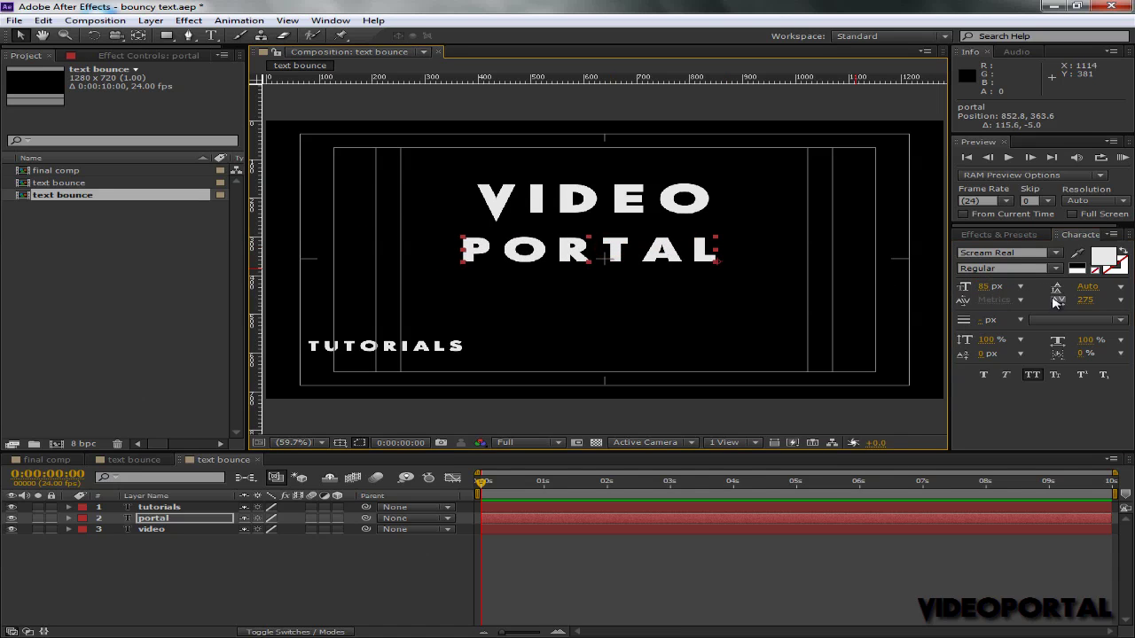
drag(1084, 300, 949, 301)
drag(674, 255, 665, 255)
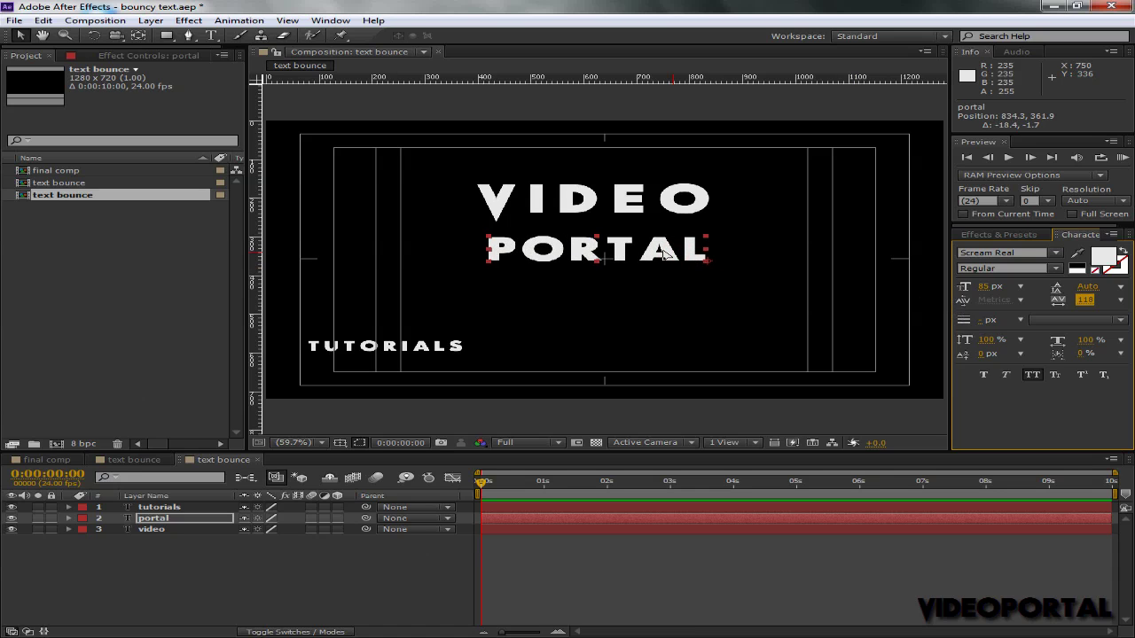
Set guides at the words' edges, snap PORTAL to them, and widen its tracking to 169.
mouse_move(257, 269)
mouse_down()
mouse_move(610, 273)
mouse_move(255, 274)
mouse_up()
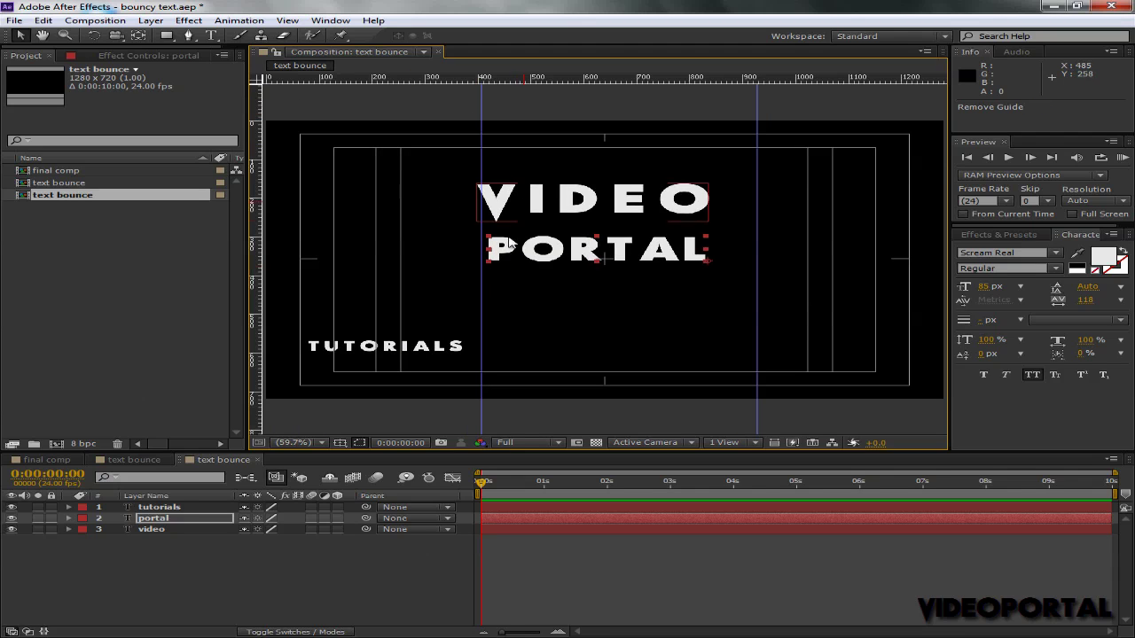
drag(480, 263, 477, 265)
drag(756, 278, 709, 271)
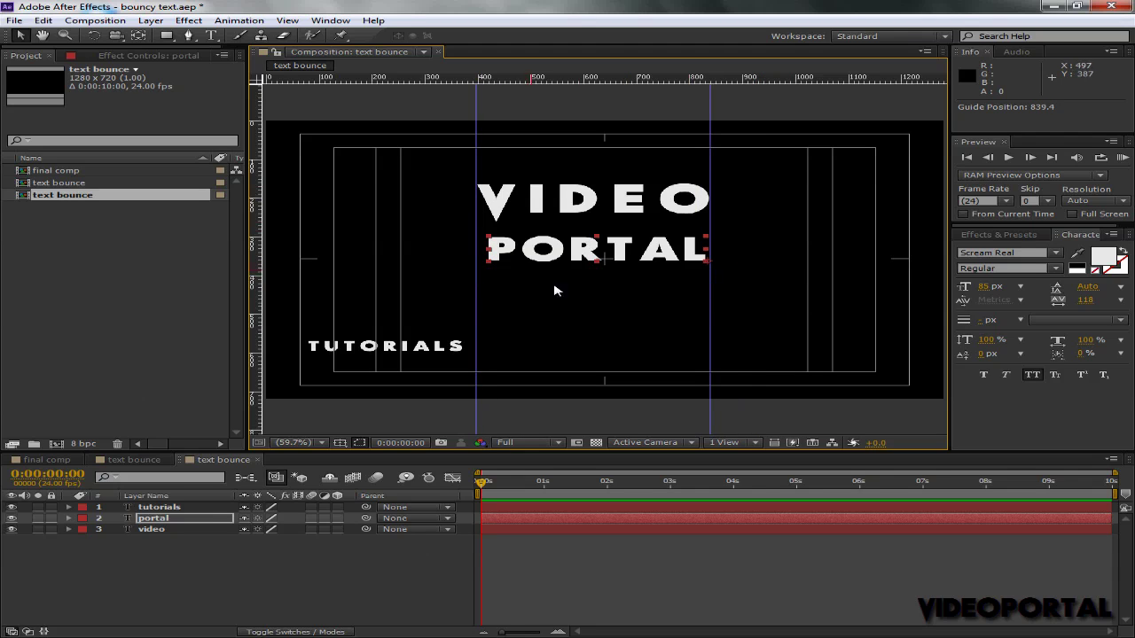
mouse_move(567, 255)
mouse_down()
mouse_move(558, 263)
mouse_move(562, 252)
mouse_move(594, 253)
mouse_move(577, 254)
mouse_up()
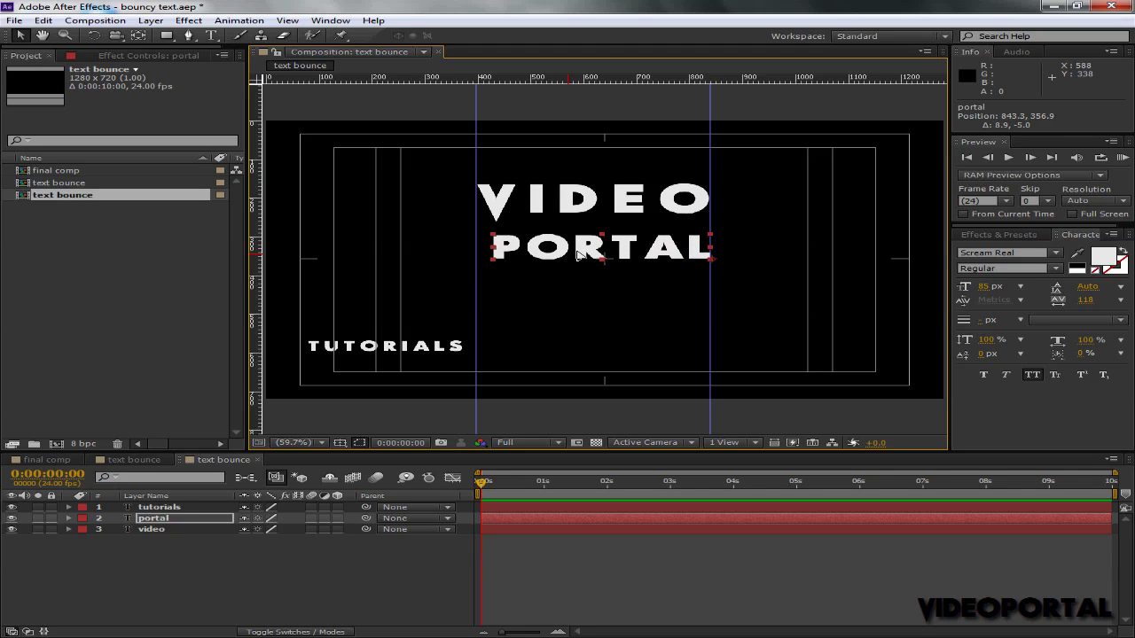
drag(1088, 303, 1116, 301)
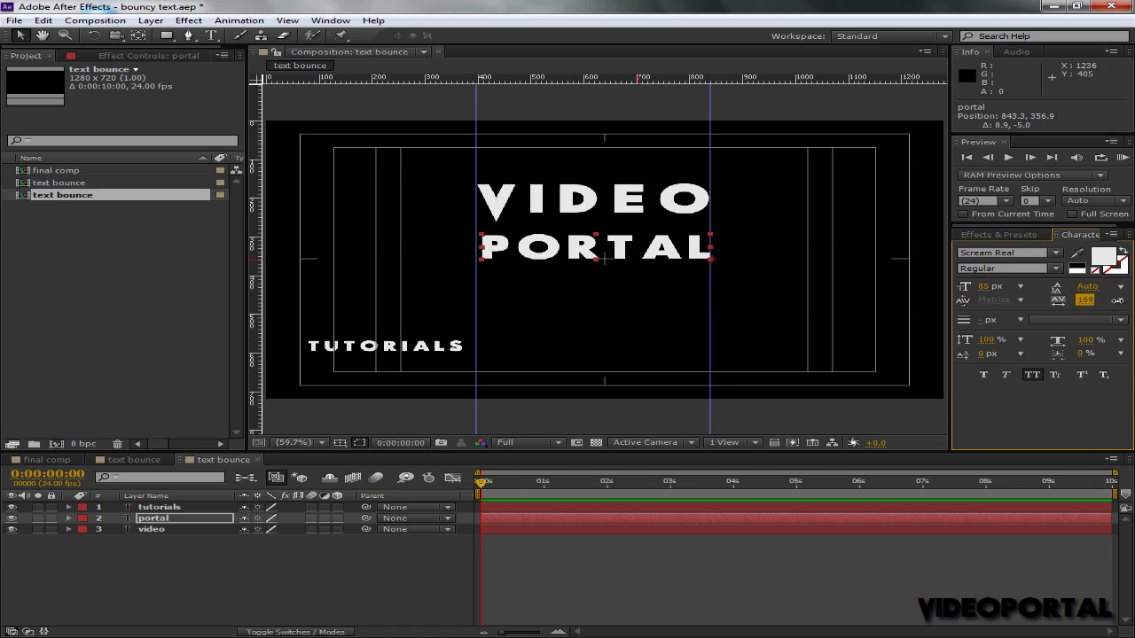
Set TUTORIALS under PORTAL at 62 px with 147 tracking, then nudge PORTAL down to even the gaps.
drag(397, 347, 452, 346)
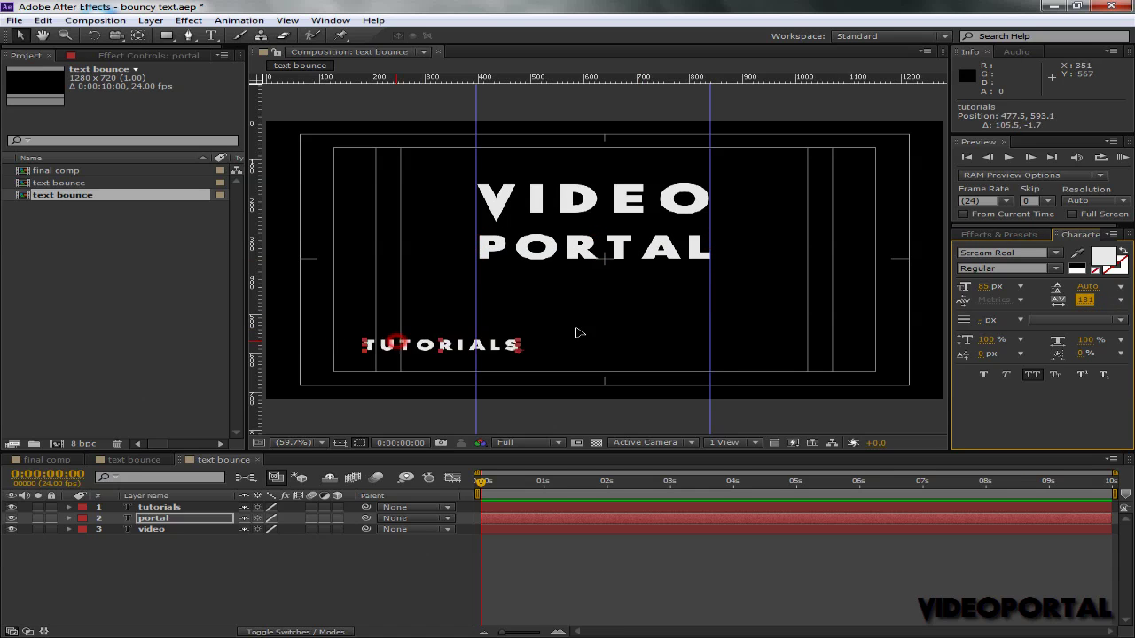
drag(577, 333, 642, 300)
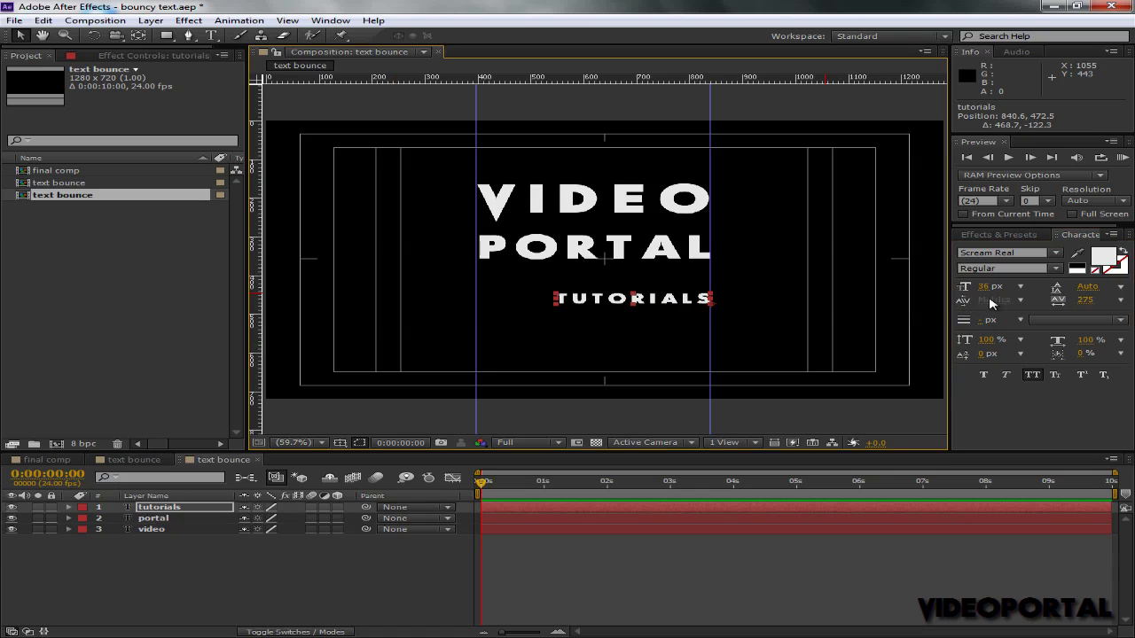
drag(979, 290, 1025, 298)
drag(1093, 307, 971, 301)
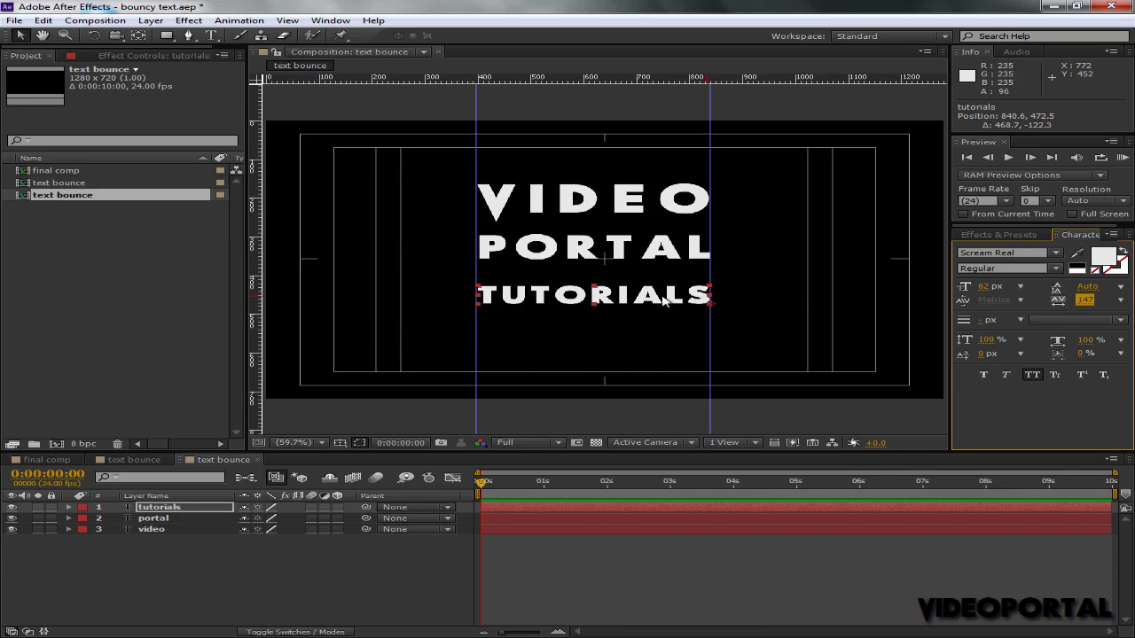
drag(652, 298, 651, 296)
drag(638, 241, 634, 218)
Enable the 3D switch on all three text layers and select VIDEO.
click(328, 549)
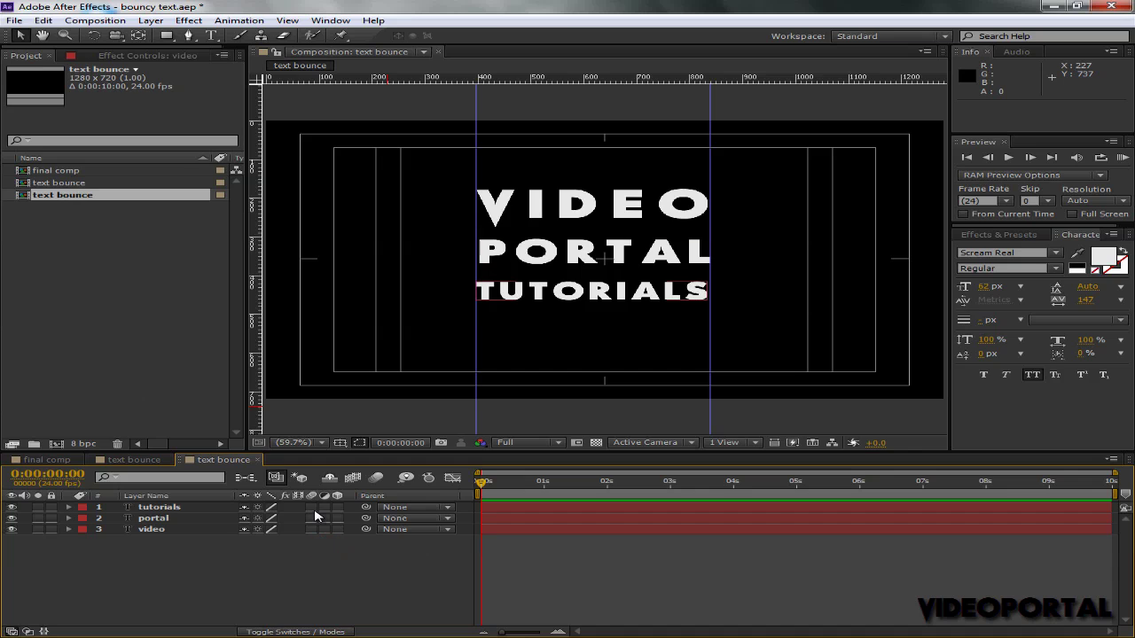
drag(341, 507, 343, 532)
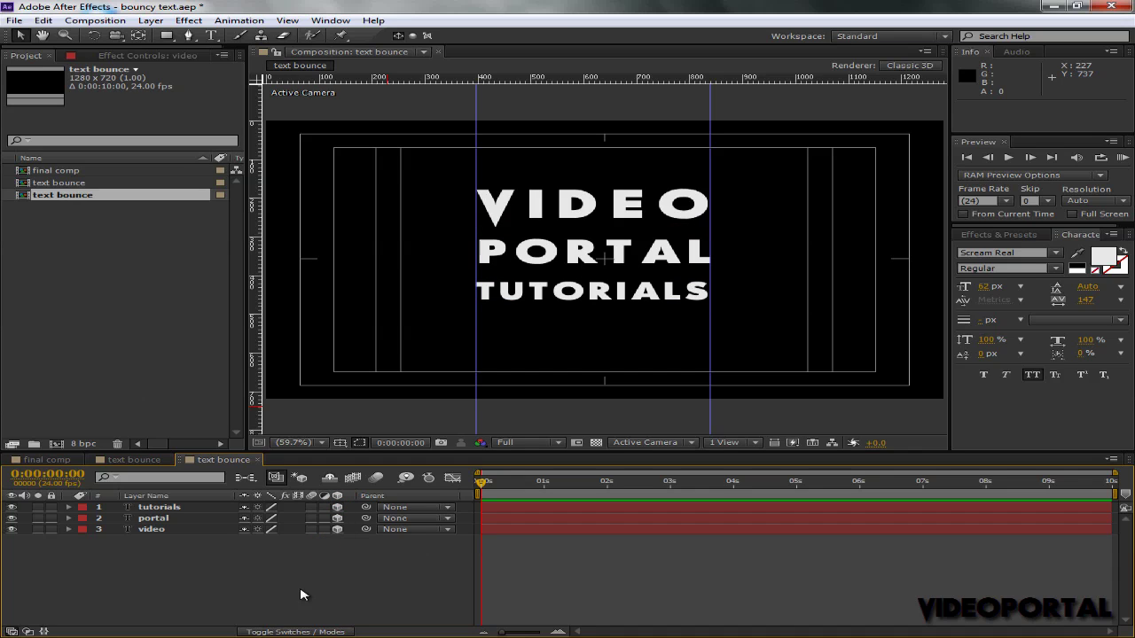
click(160, 529)
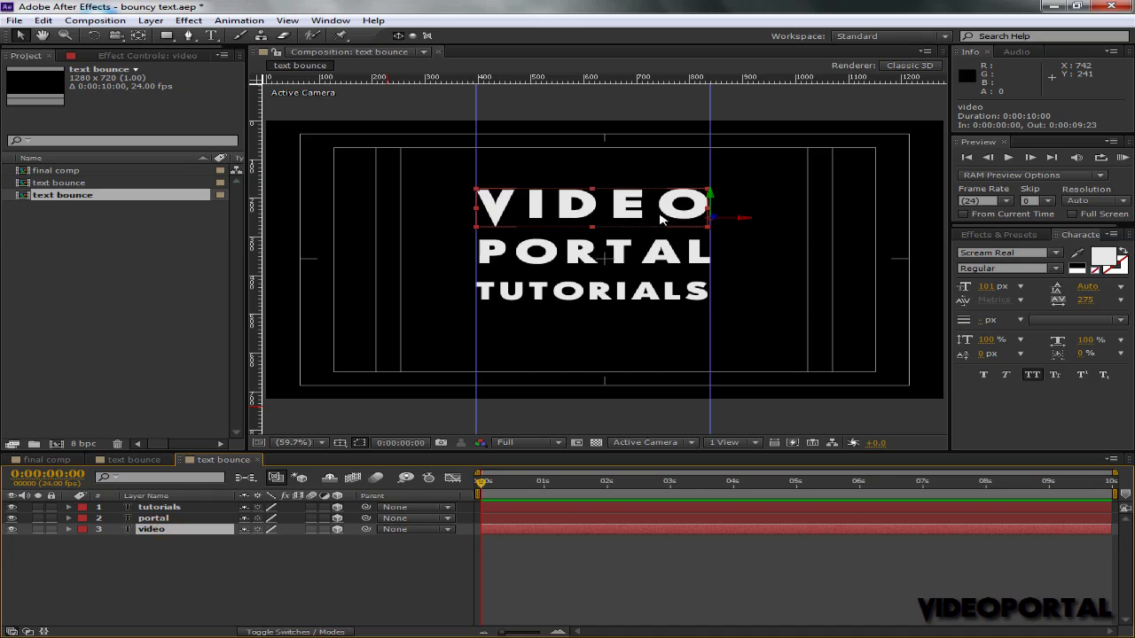
Move VIDEO's anchor point to its left edge with Pan Behind, then show its rotation properties.
click(139, 36)
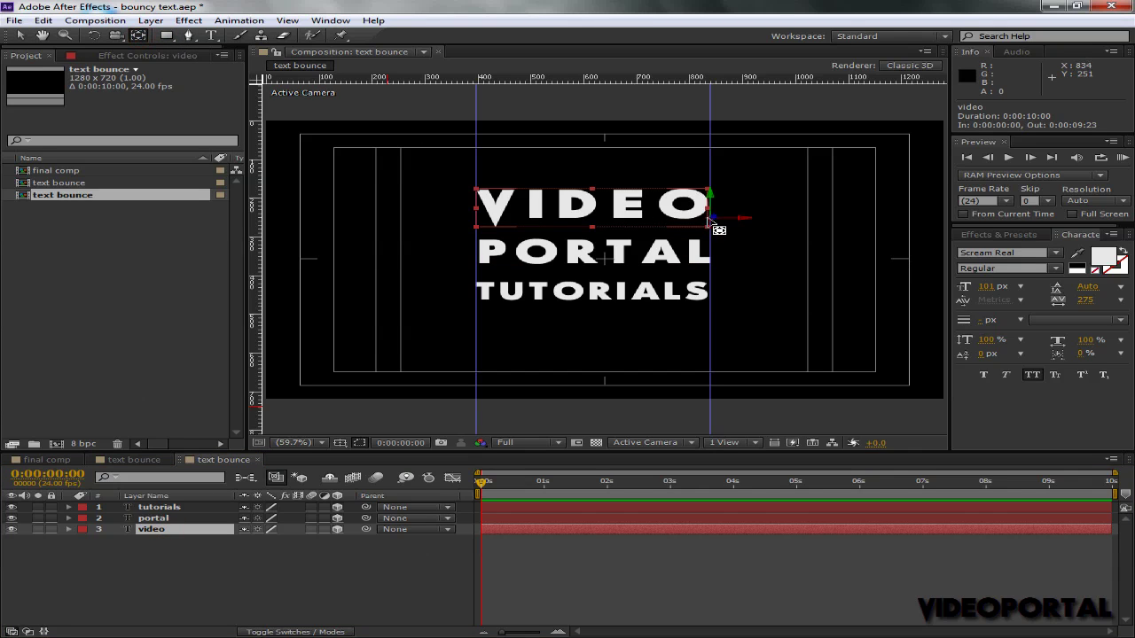
drag(709, 219, 646, 324)
scroll(722, 241, up, 3)
key(space)
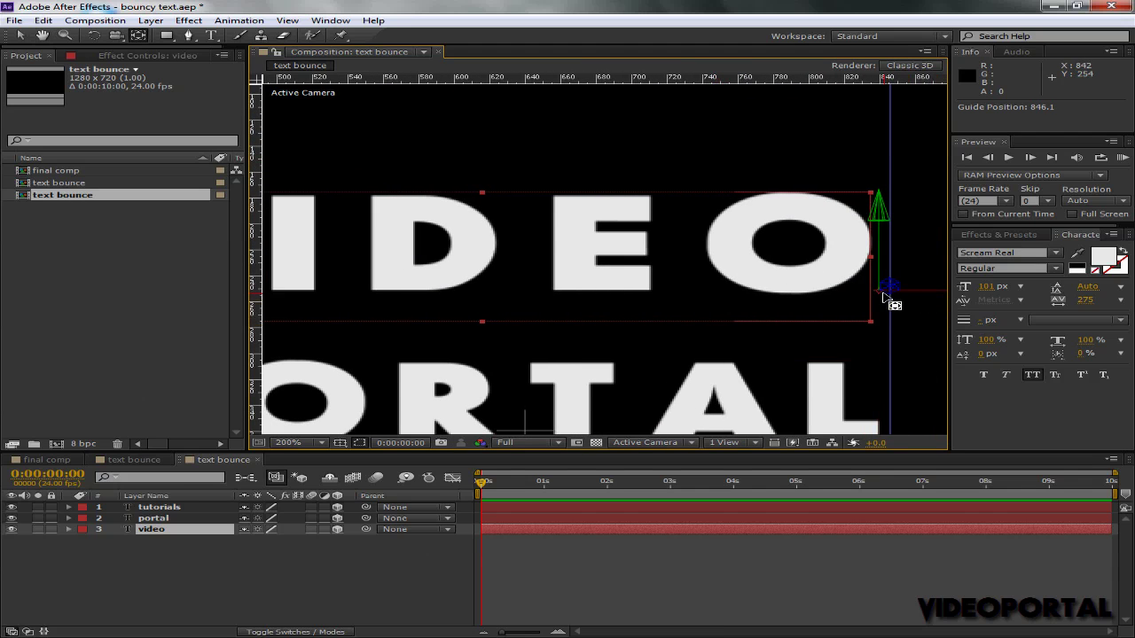
drag(880, 294, 427, 268)
key(space)
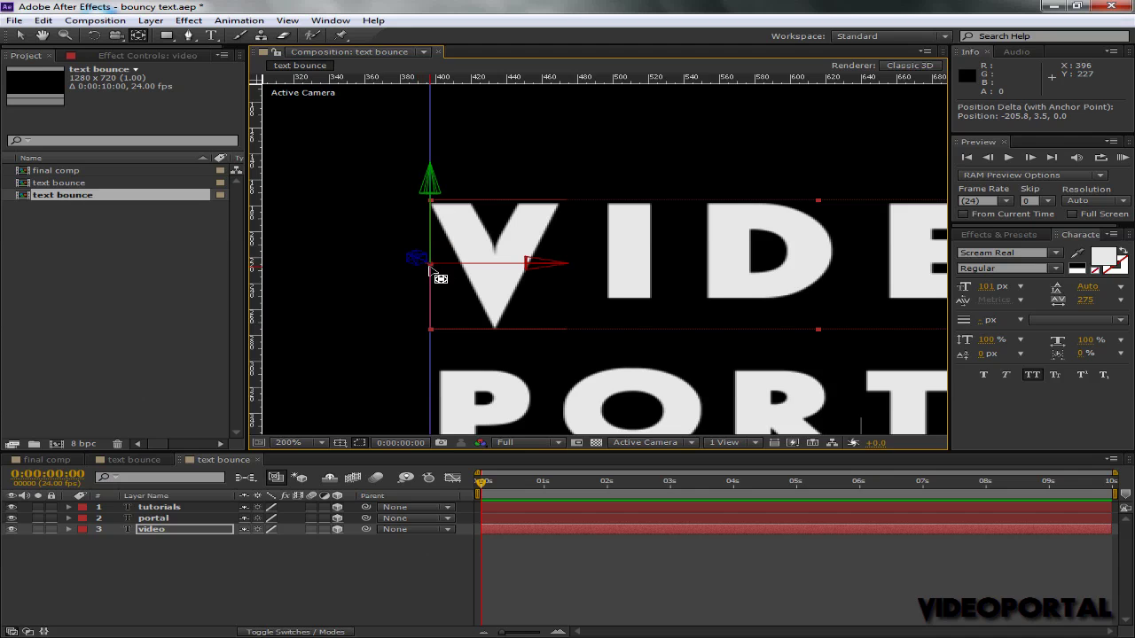
key(comma)
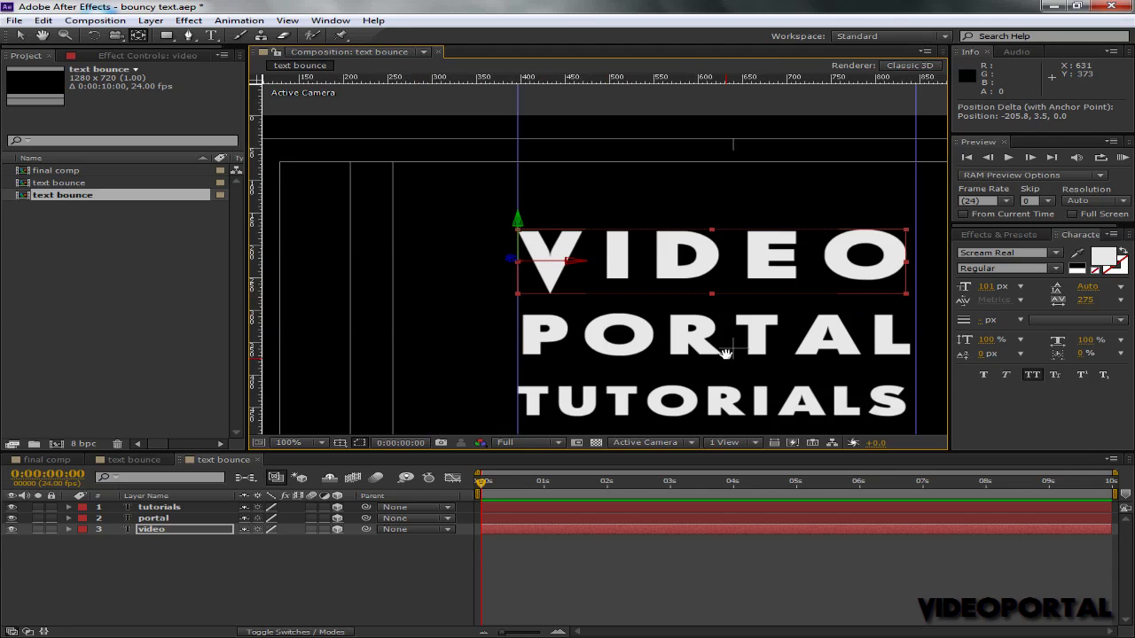
drag(722, 347, 620, 275)
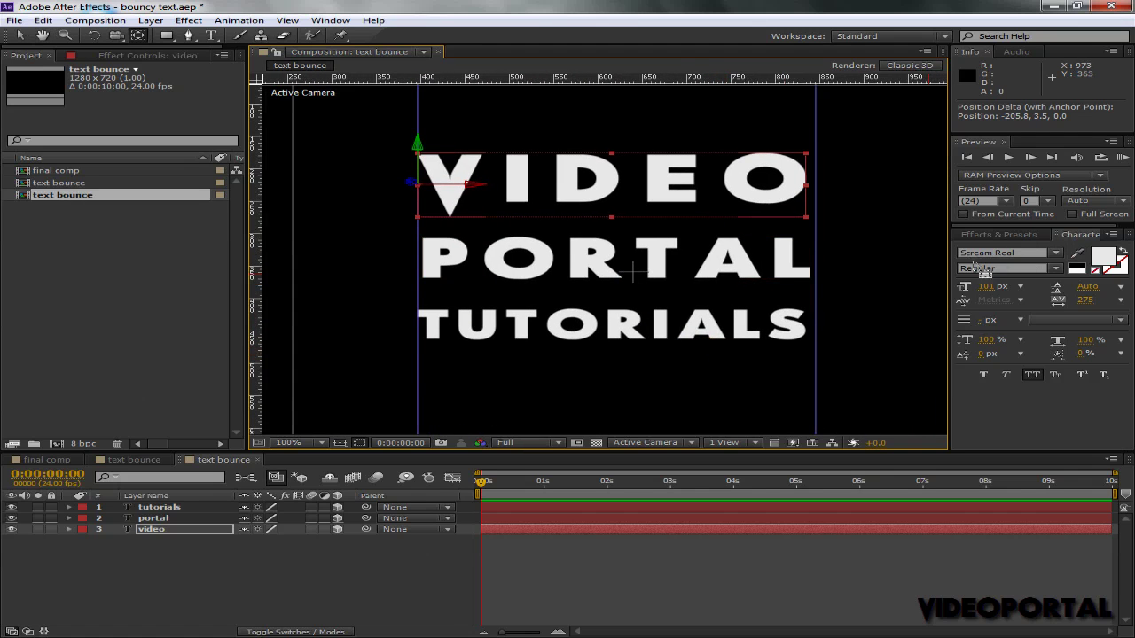
click(207, 529)
key(r)
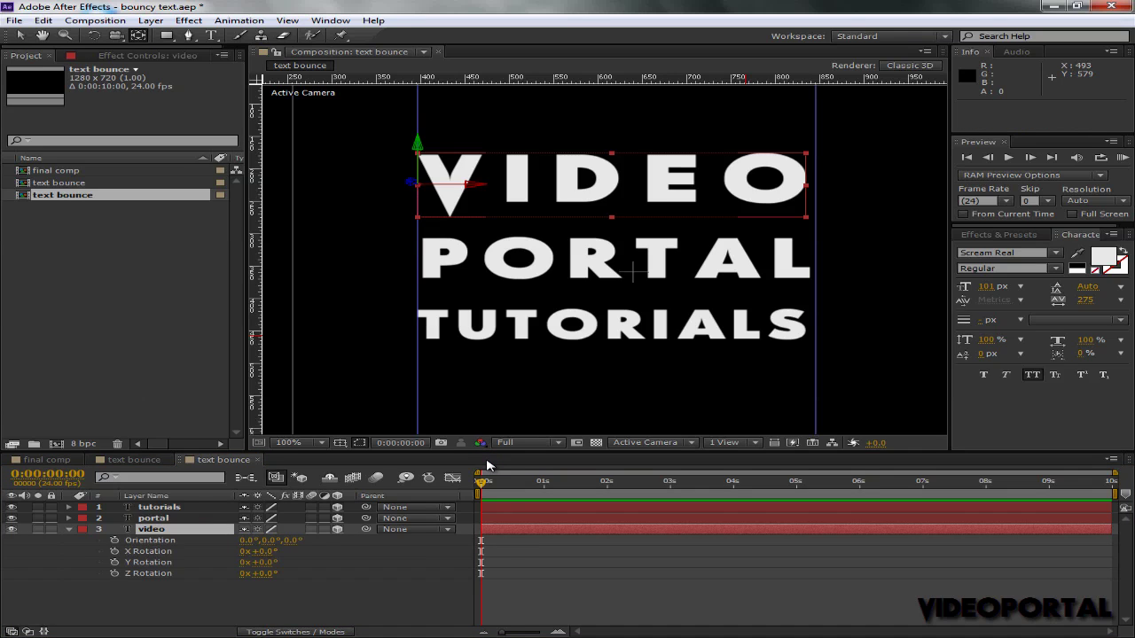
Keyframe VIDEO's Y Rotation at 0° on frame 10 and -98° on frame 0.
key(shift+Page_Down)
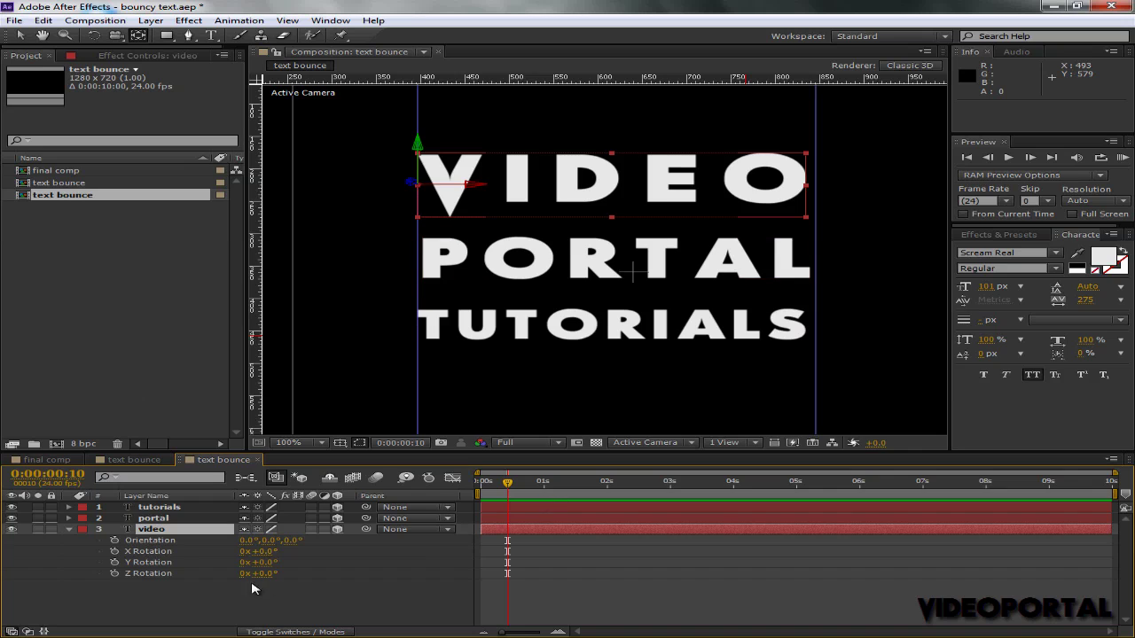
click(115, 562)
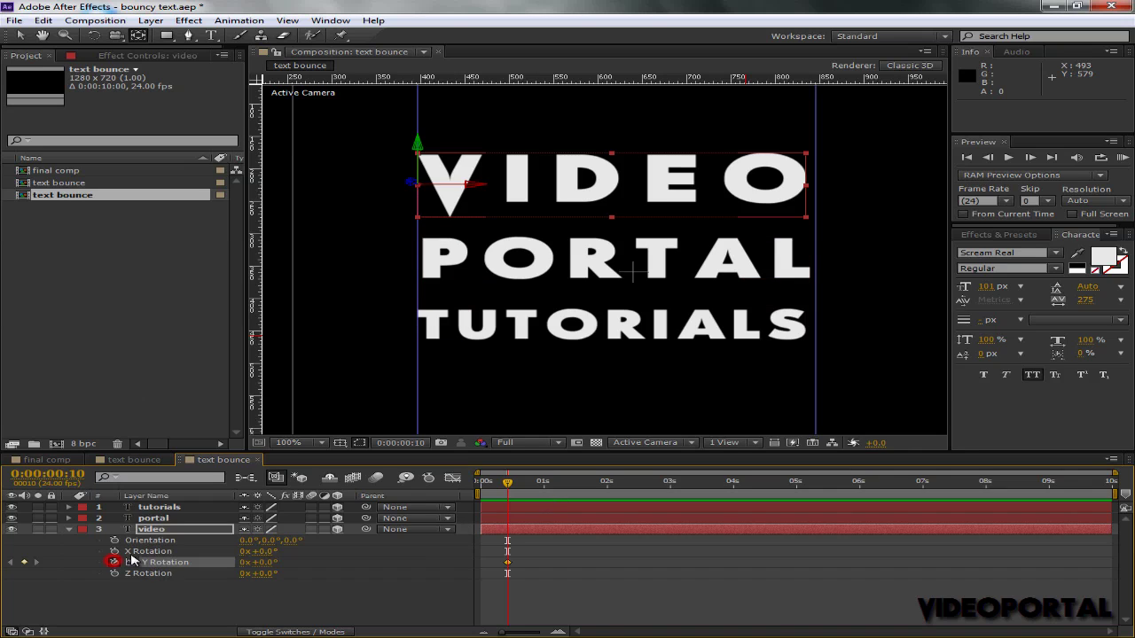
drag(507, 484, 457, 492)
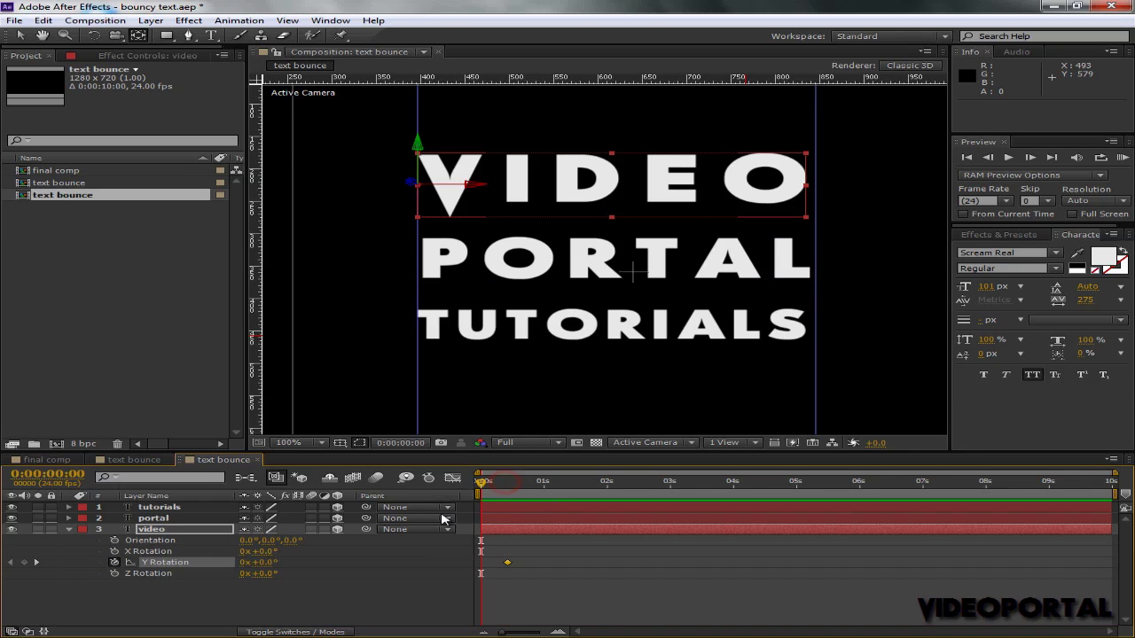
drag(266, 562, 189, 571)
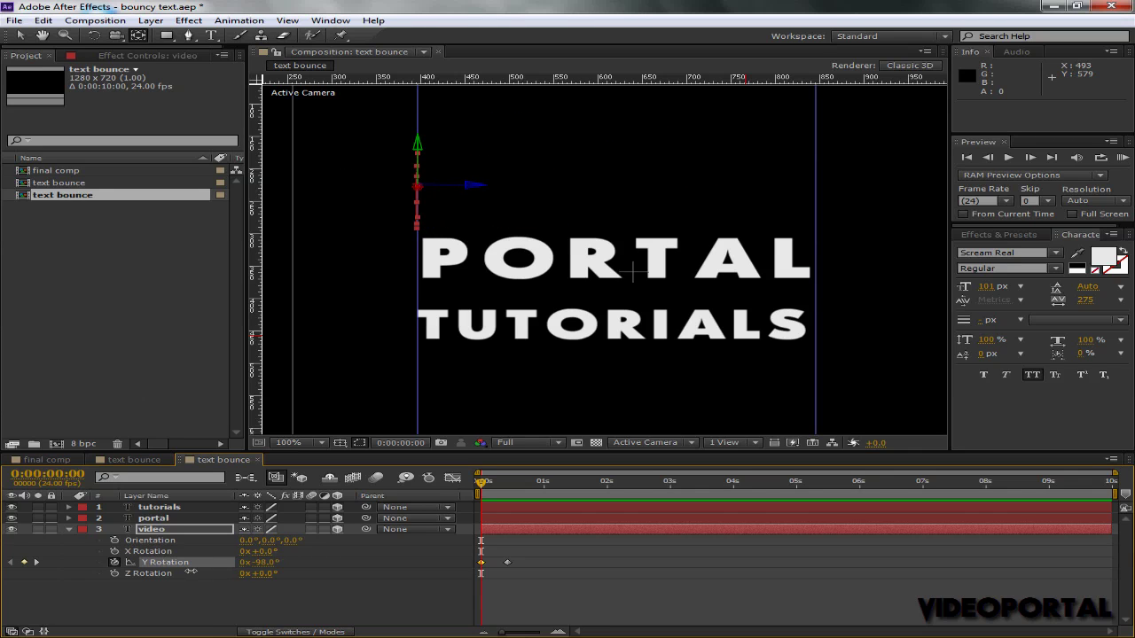
Hide the guides, scrub the flip-in, and select the frame-10 Y Rotation keyframe.
click(269, 613)
click(340, 443)
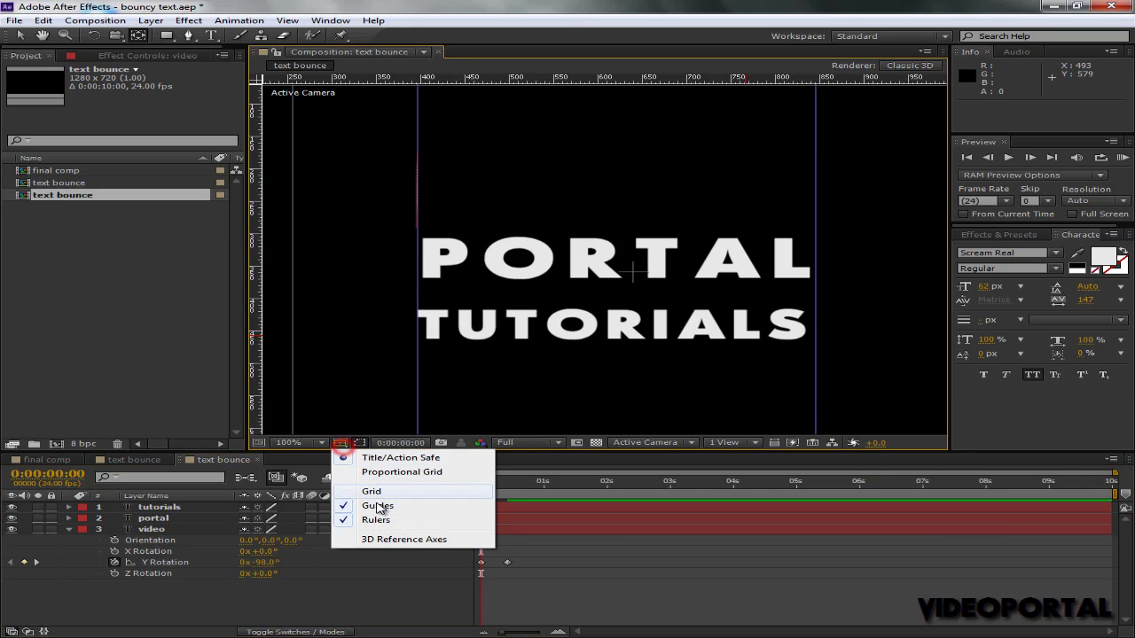
click(364, 505)
click(429, 601)
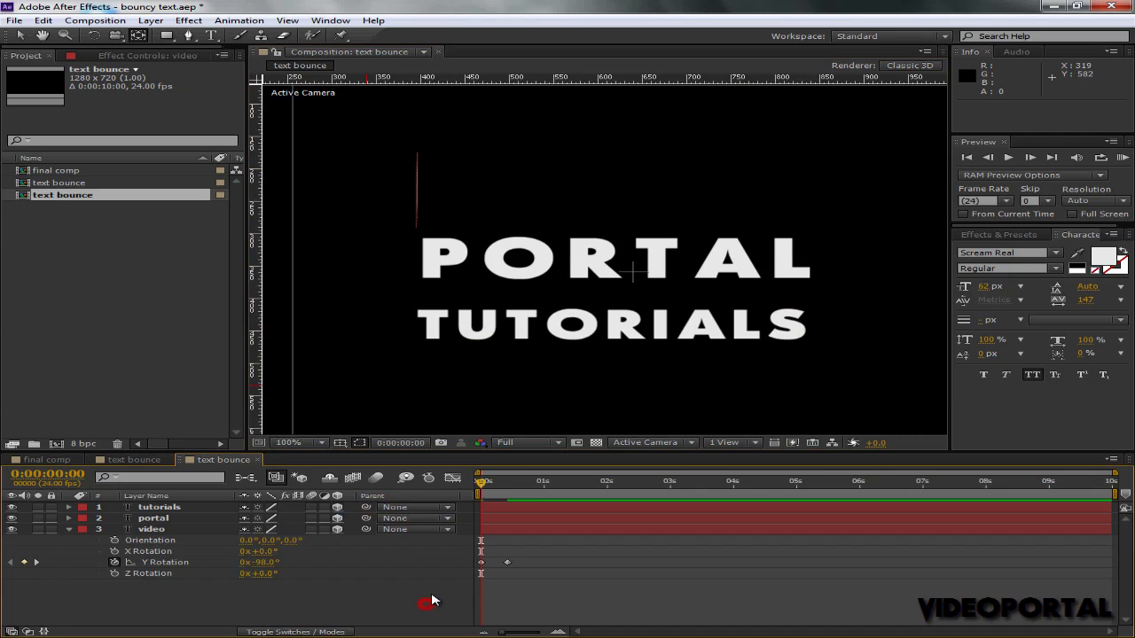
drag(483, 486, 510, 484)
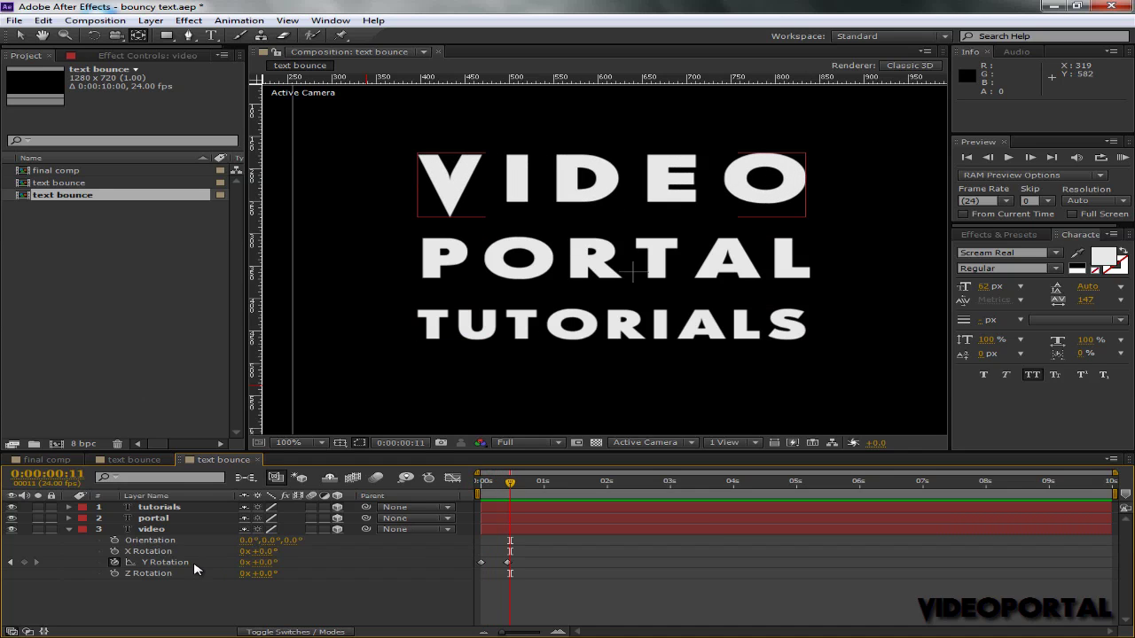
click(165, 562)
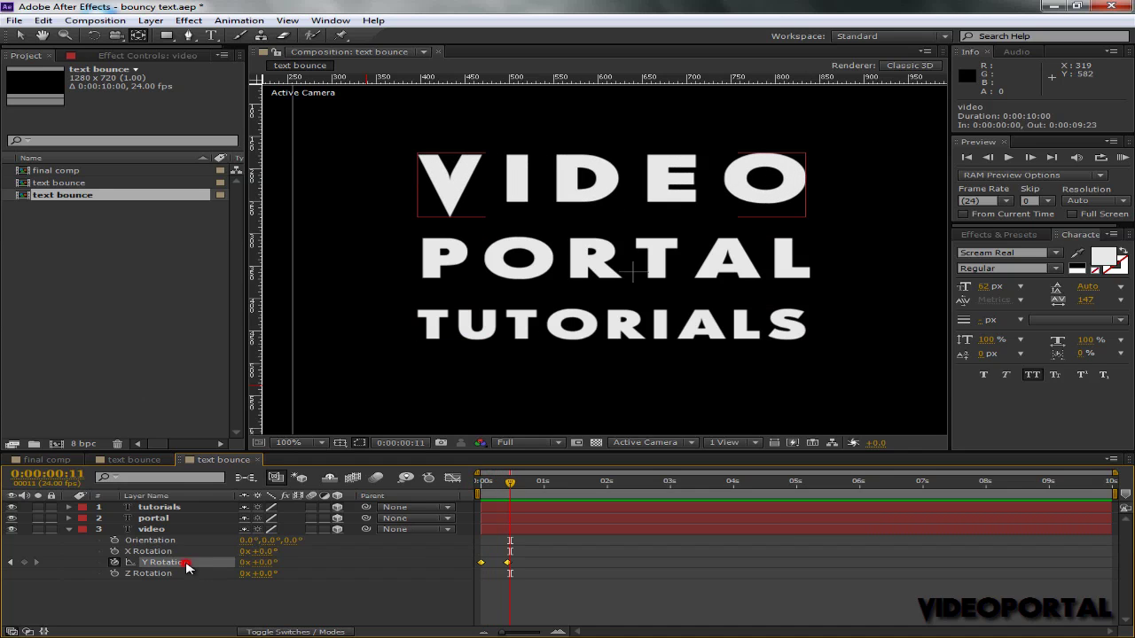
click(506, 562)
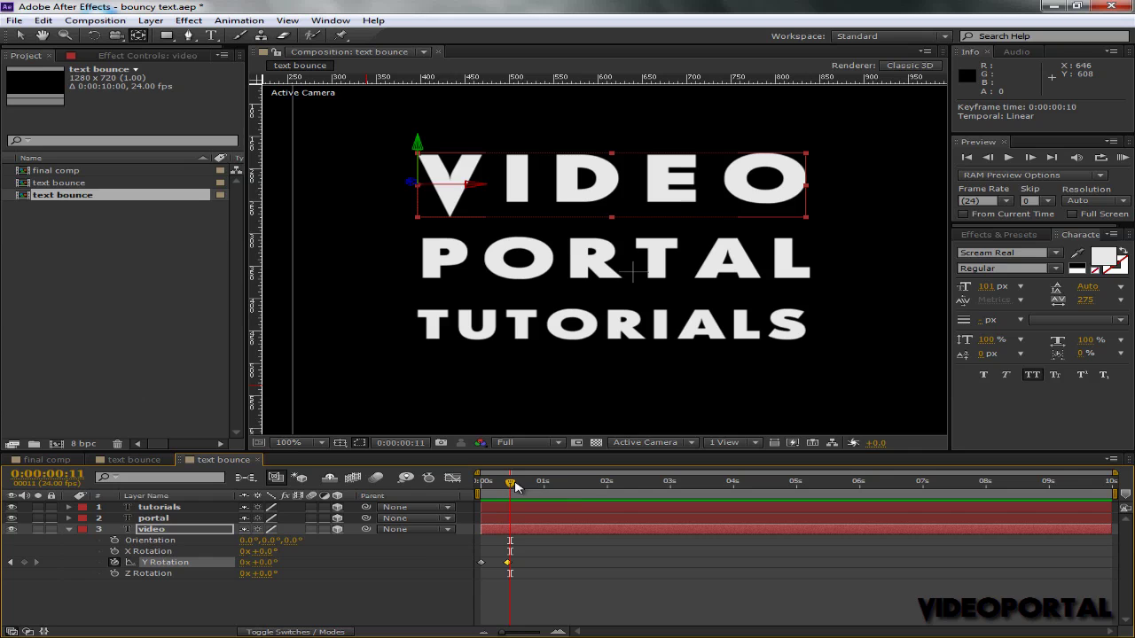
drag(510, 486, 507, 486)
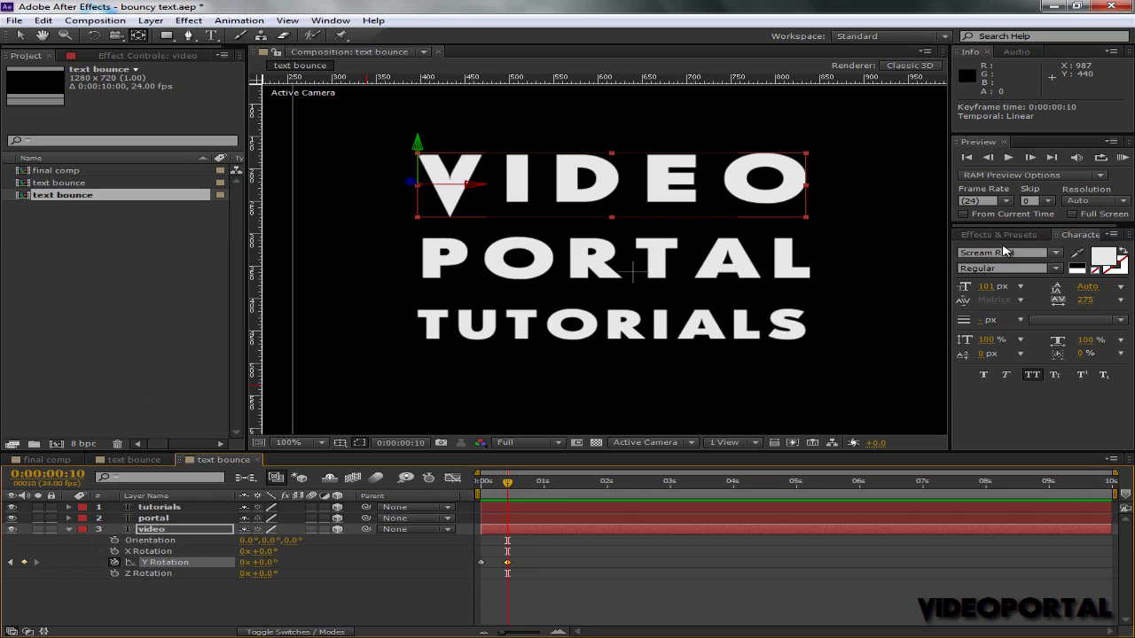
Search Effects & Presets for 'gra' and apply the graymachine_Inertial_Bounce preset.
click(999, 234)
click(994, 249)
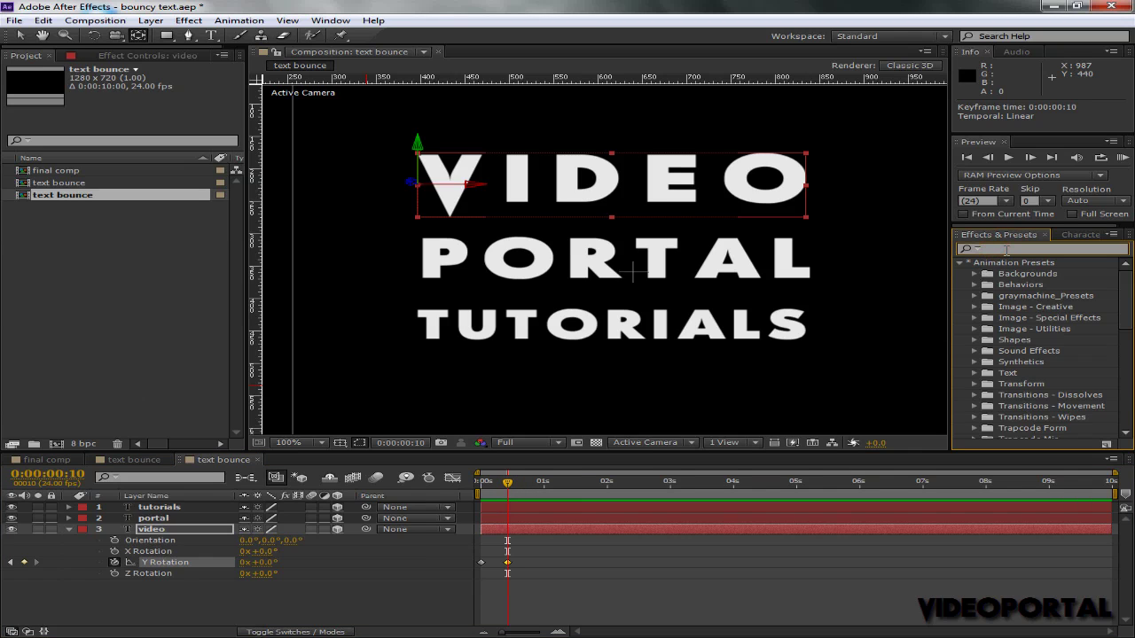
text(gray)
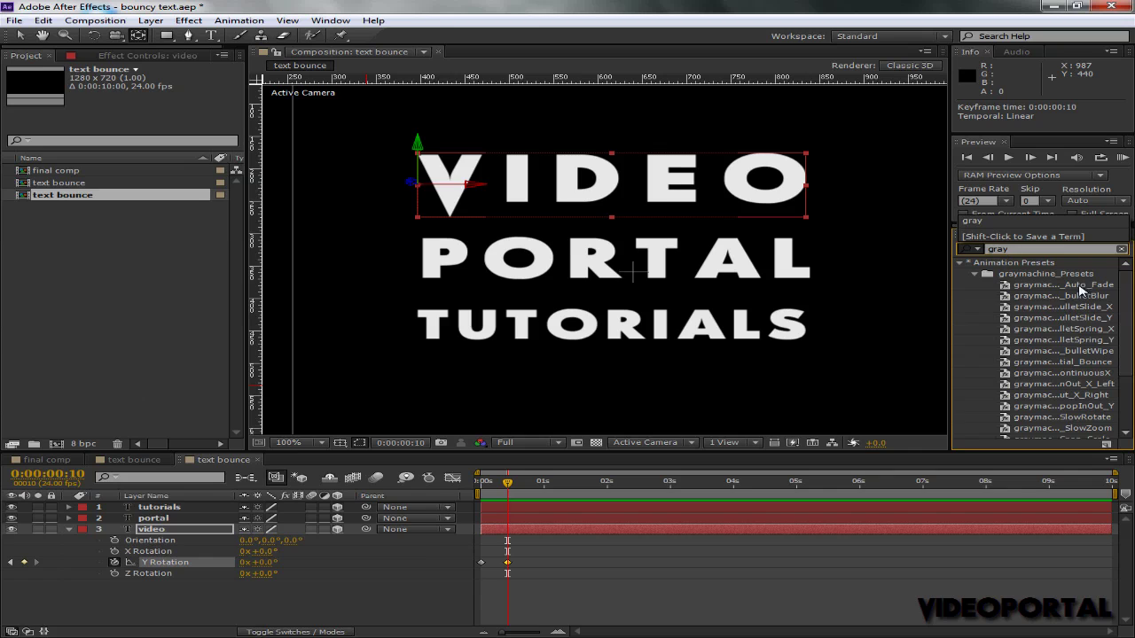
drag(949, 328, 876, 330)
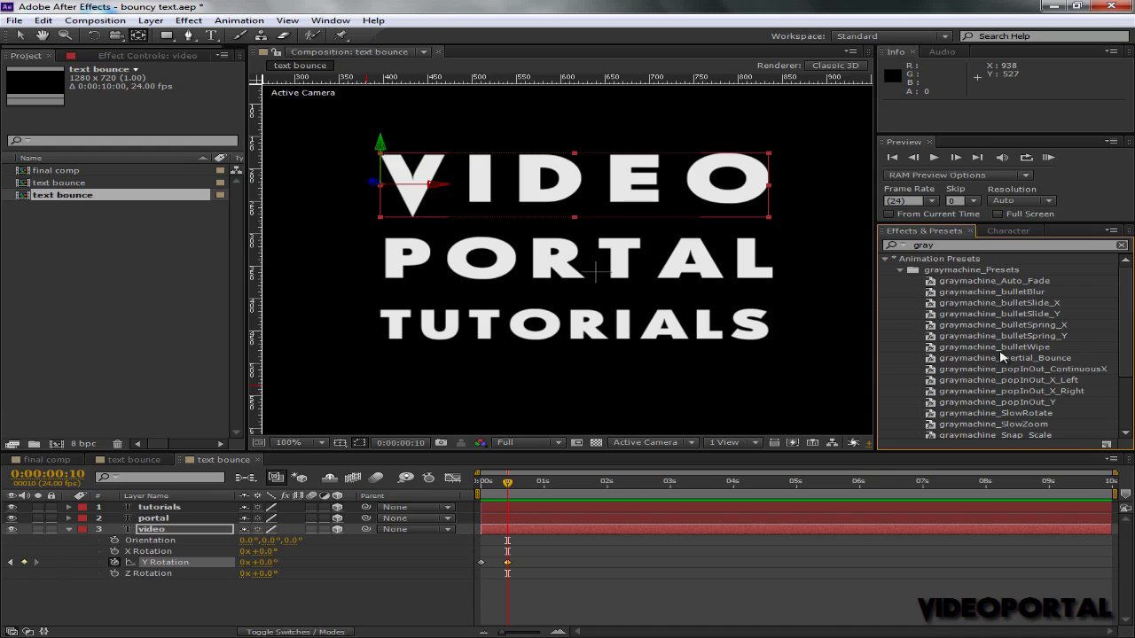
click(1020, 359)
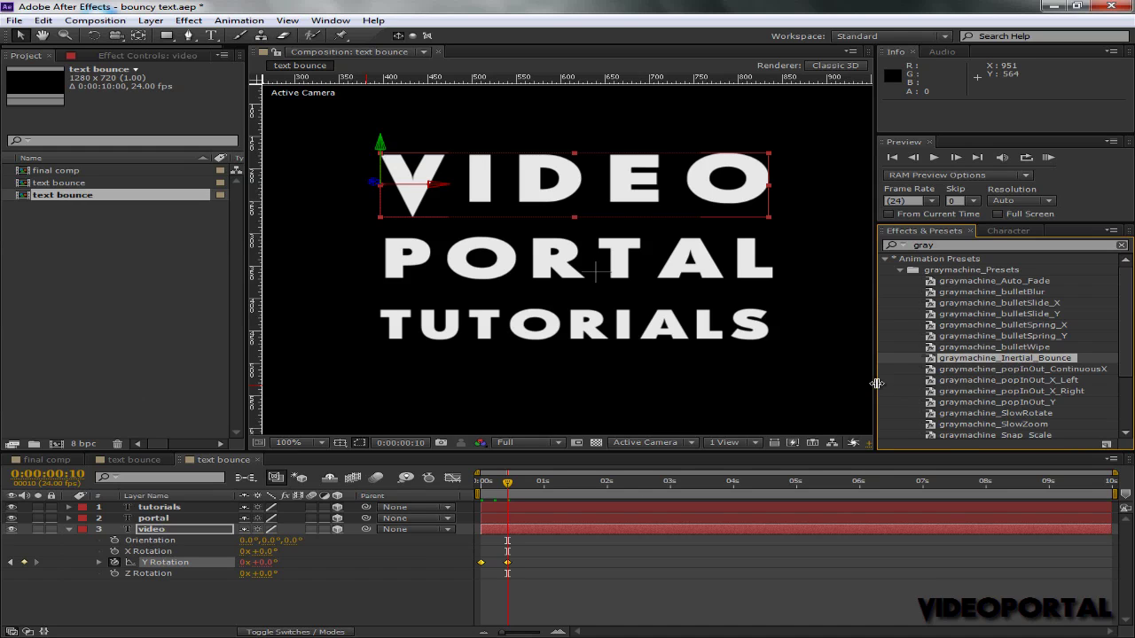
drag(876, 383, 951, 383)
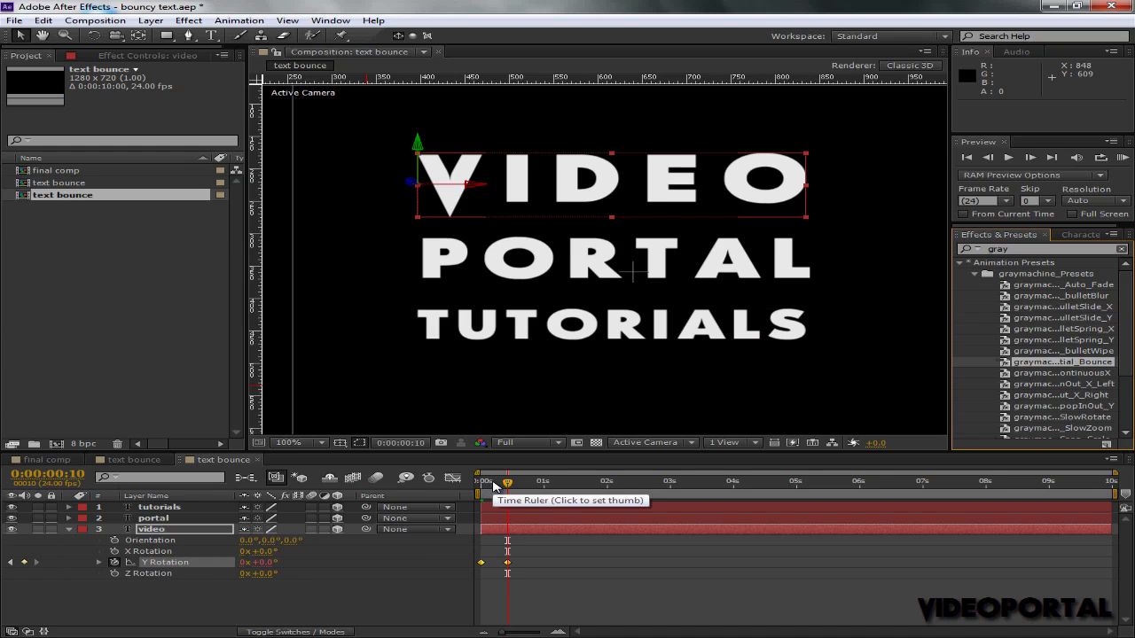
Preview the flip-in, stop at frame 6 mid-flip (−39.2°), and collapse VIDEO's properties.
key(KP_0)
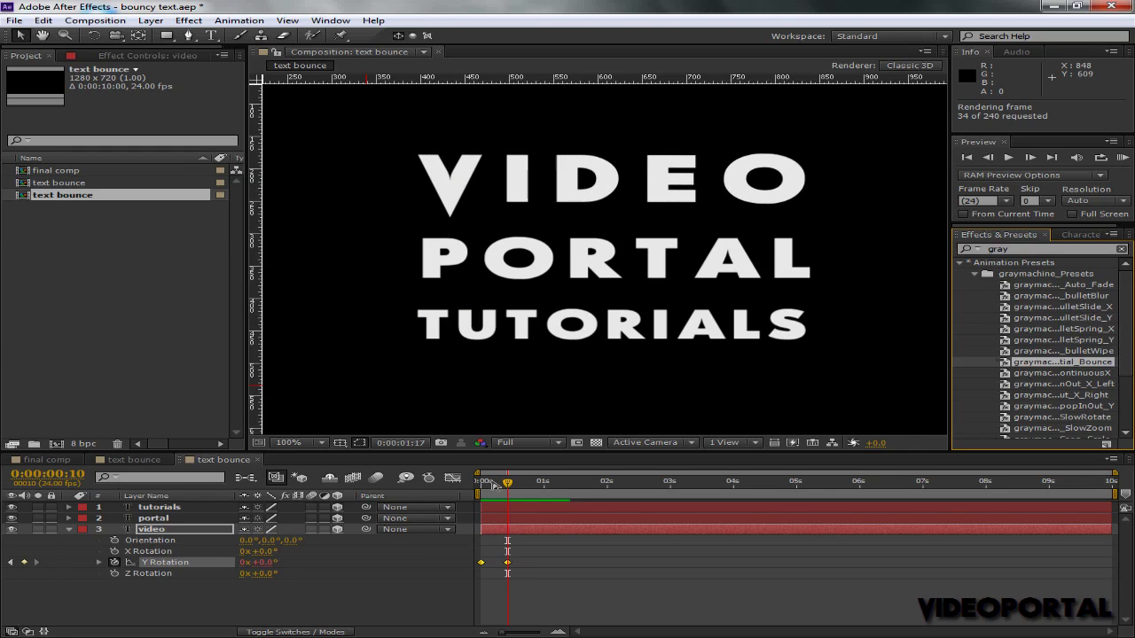
key(space)
key(KP_0)
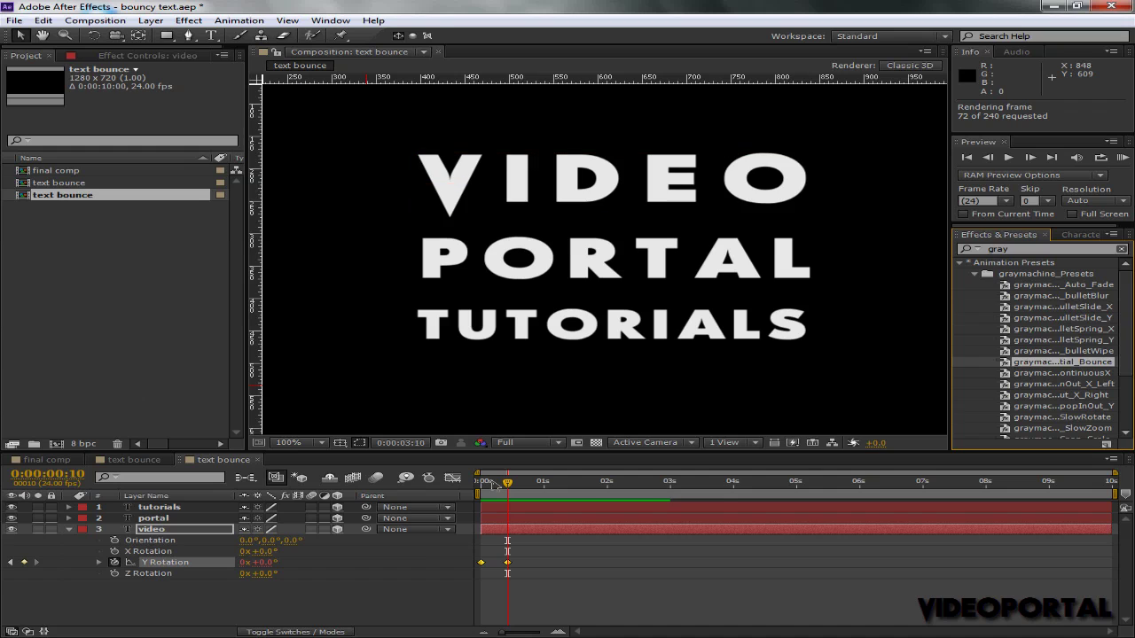
click(494, 484)
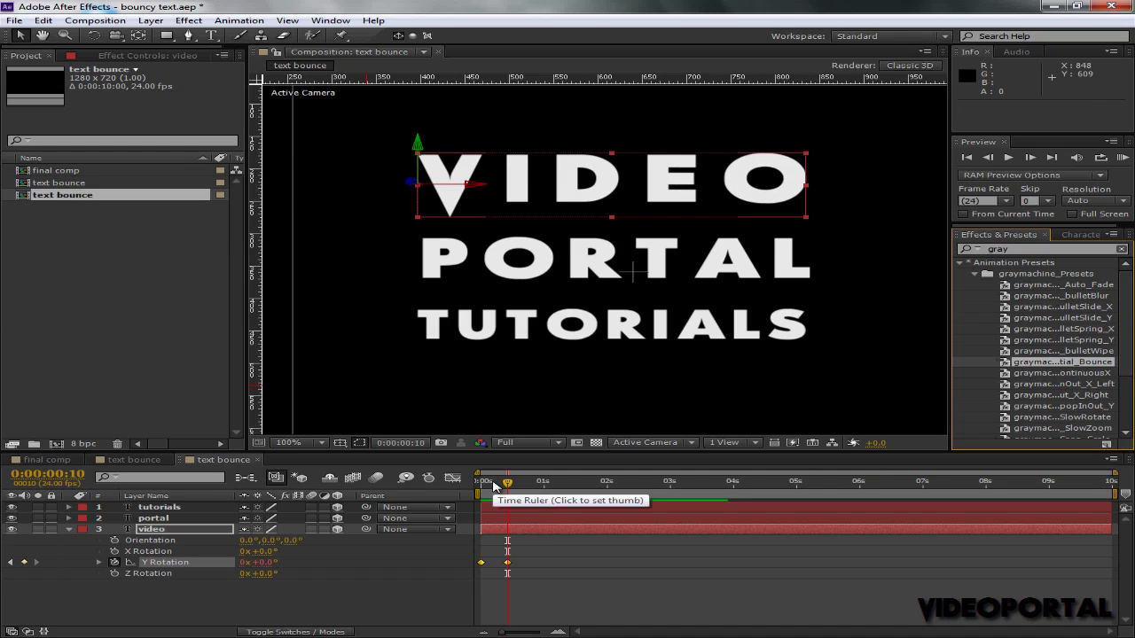
drag(495, 494, 497, 494)
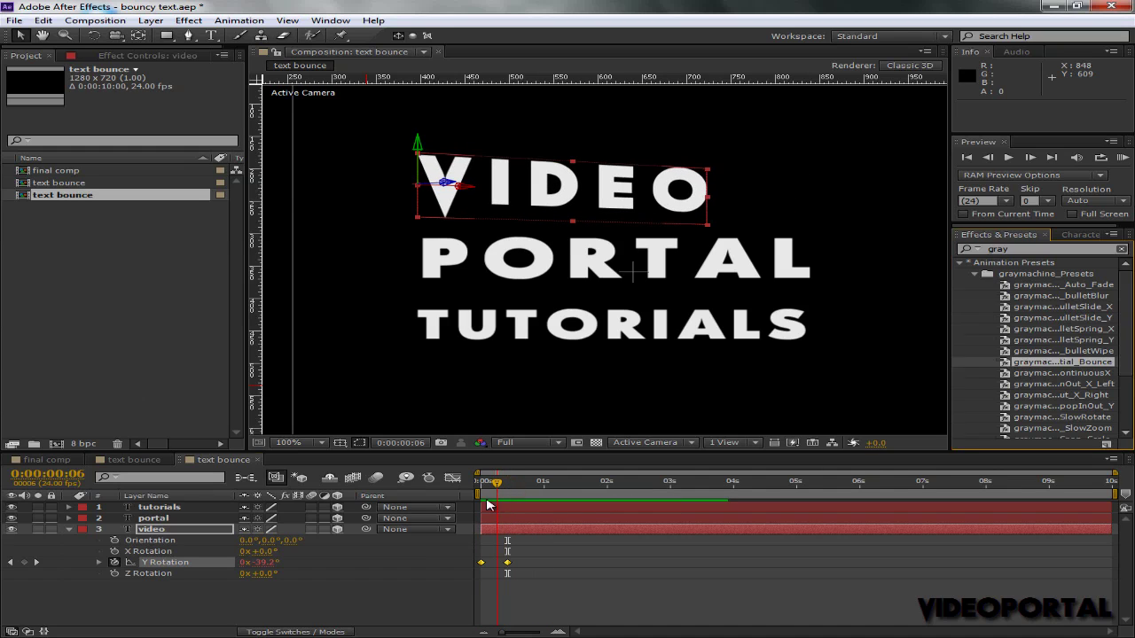
click(178, 564)
Reveal VIDEO's Y Rotation expression with EE and enlarge the timeline to read it.
key(r)
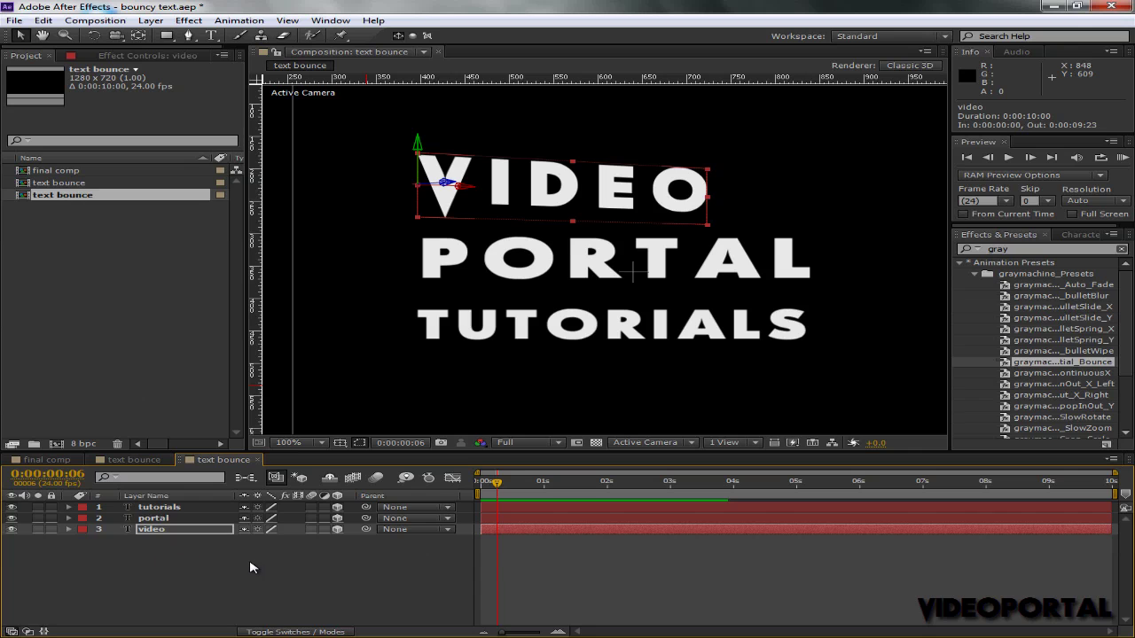
key(e)
key(e)
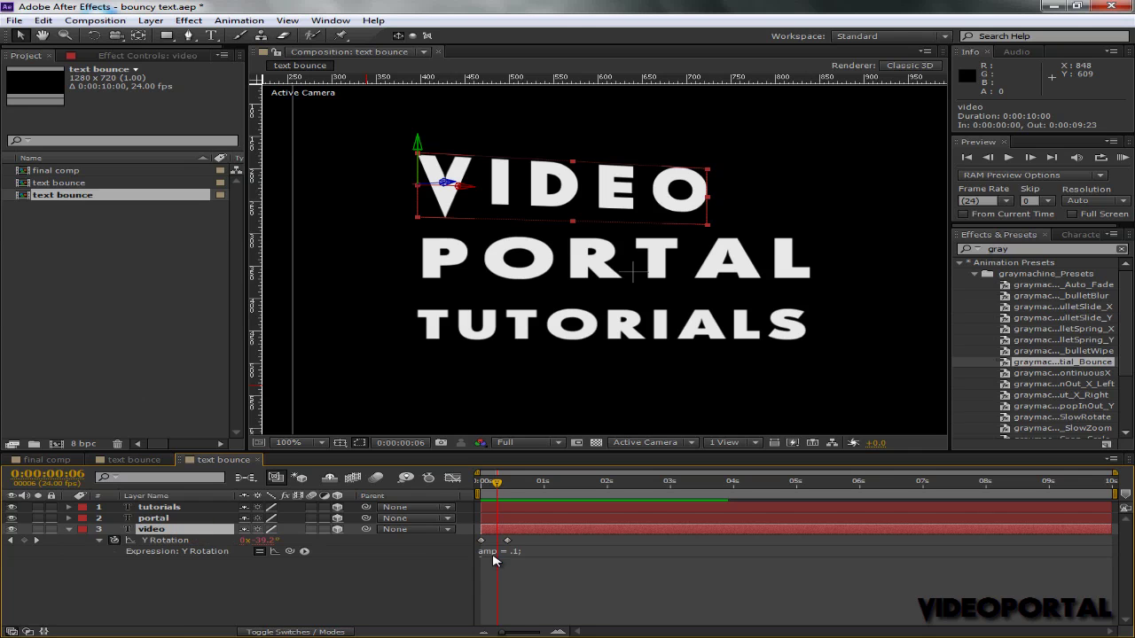
click(490, 552)
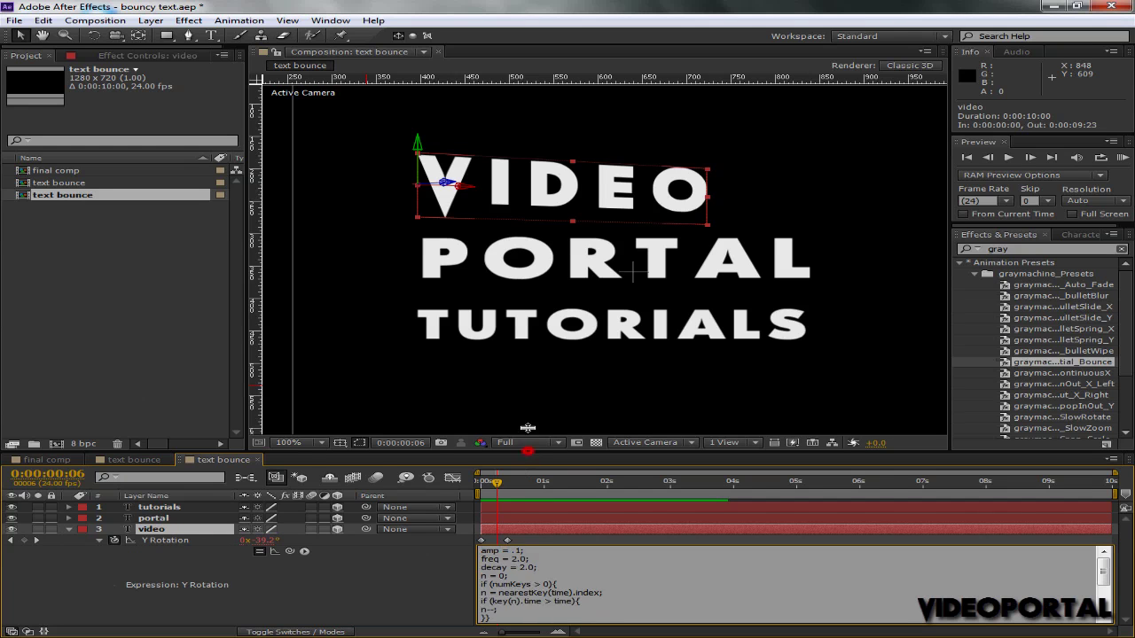
drag(529, 454, 529, 376)
click(529, 519)
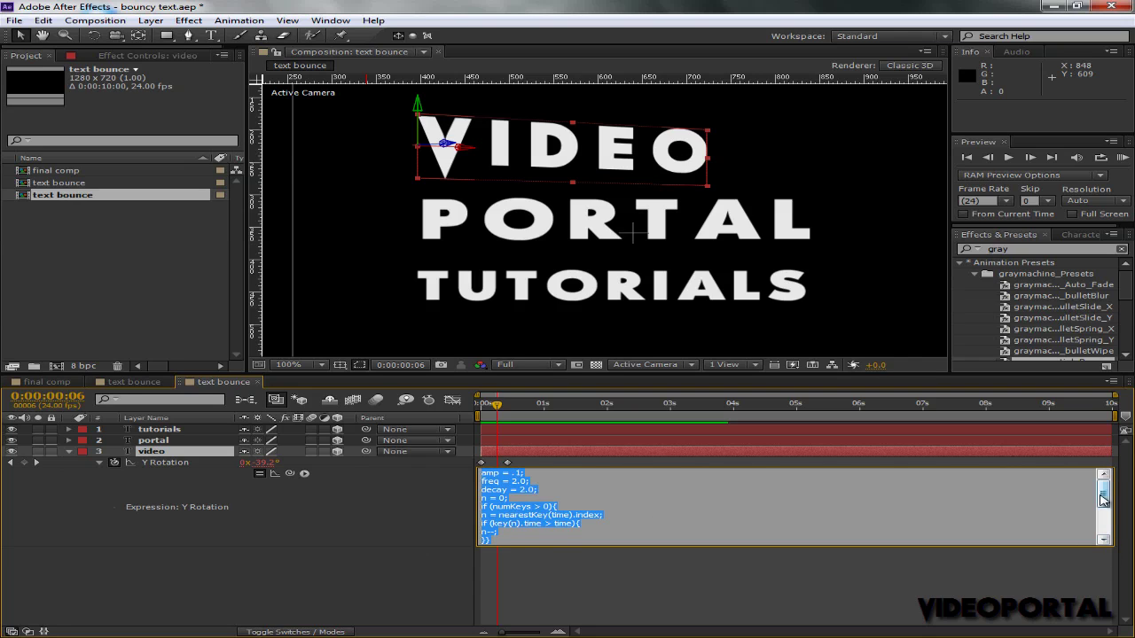
mouse_move(1103, 492)
mouse_down()
mouse_move(1105, 515)
mouse_move(1103, 476)
mouse_up()
click(665, 551)
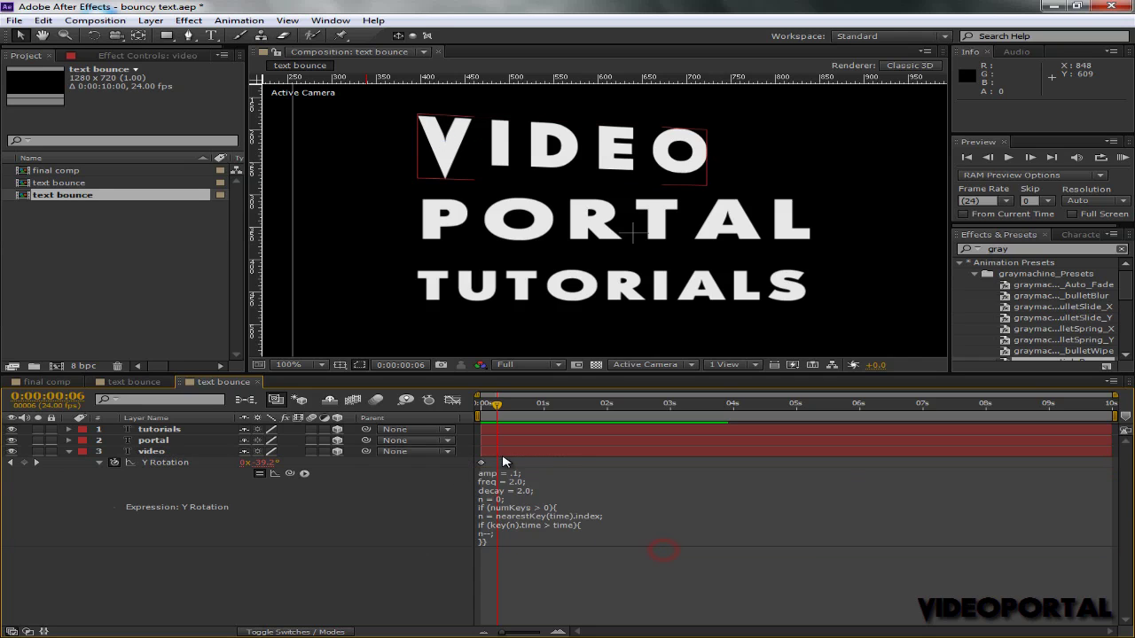
key(space)
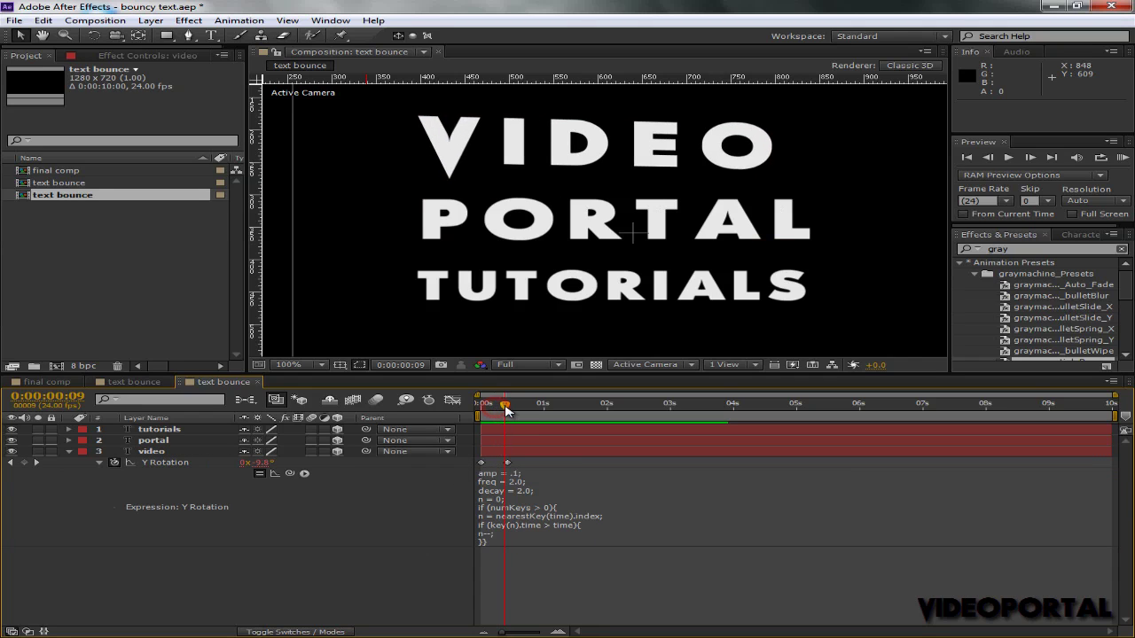
Show the Y Rotation curve in the Graph Editor with the post-expression overshoot to 14.36°.
click(452, 402)
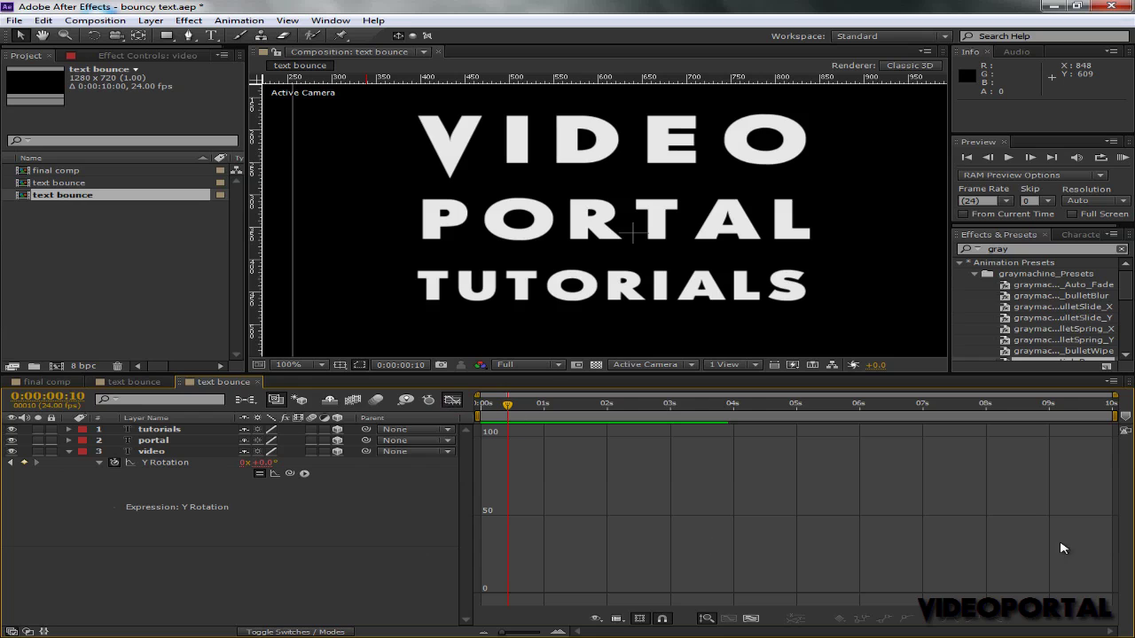
click(174, 465)
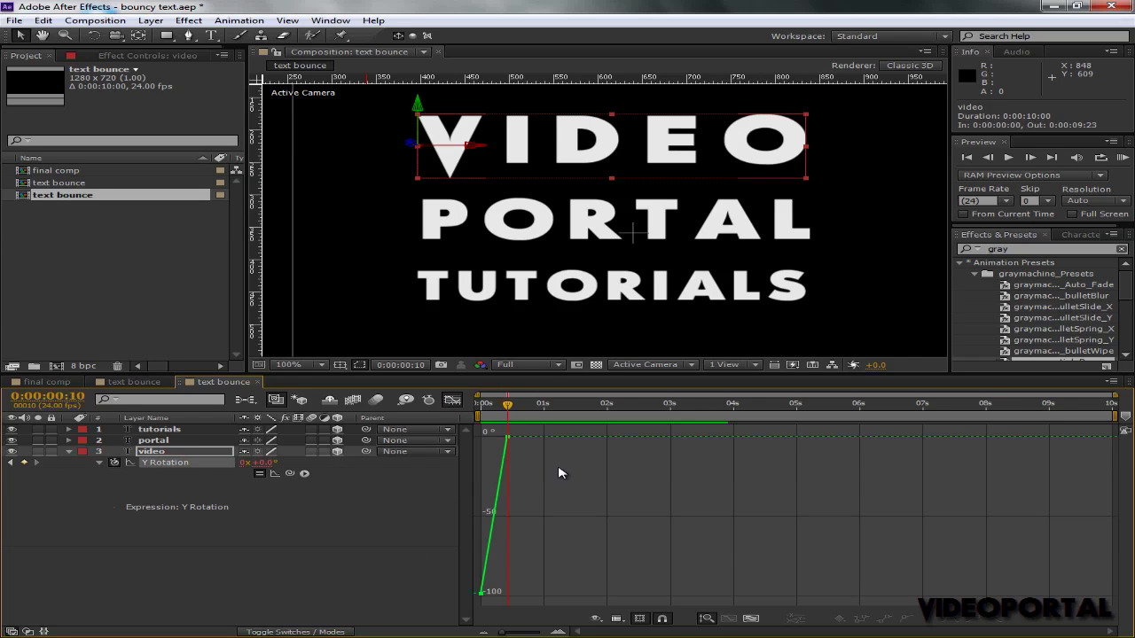
click(750, 618)
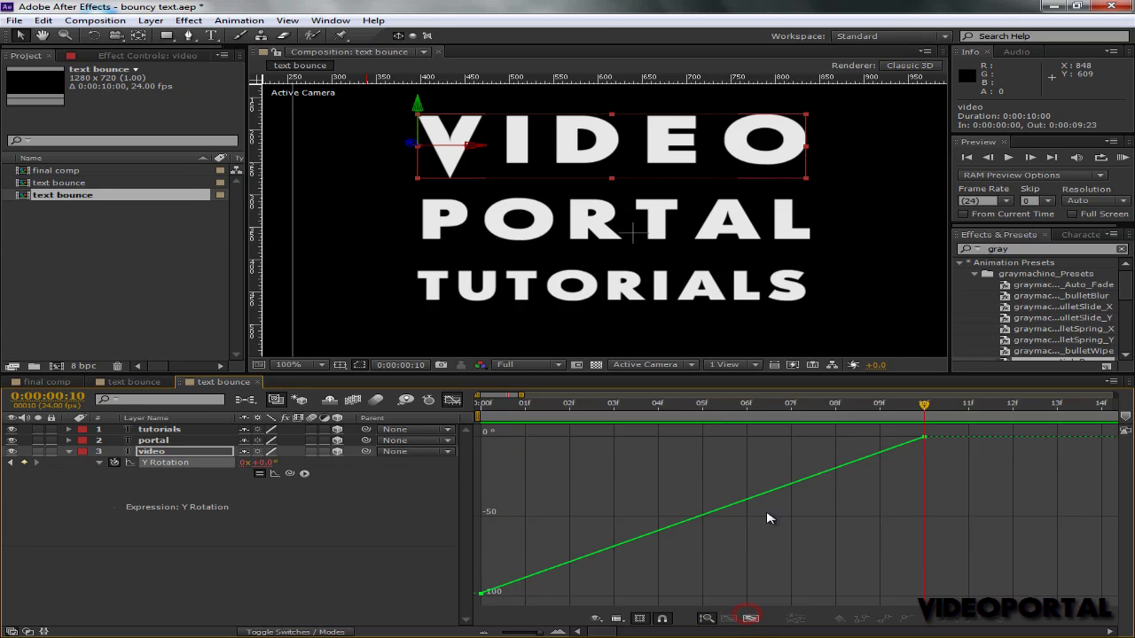
click(276, 474)
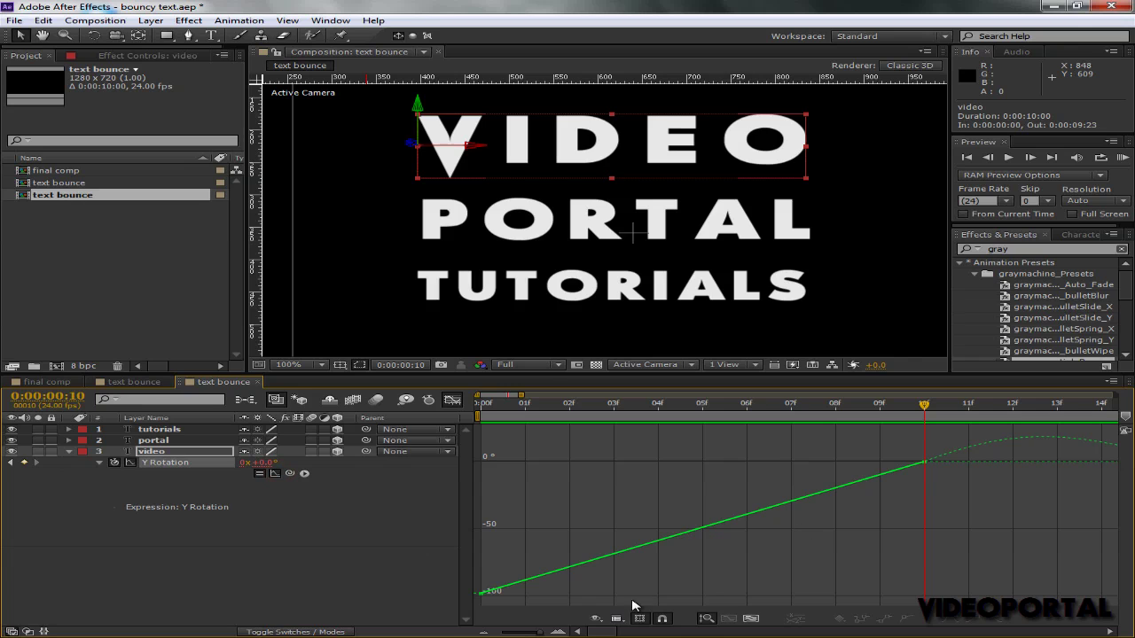
drag(522, 634, 517, 635)
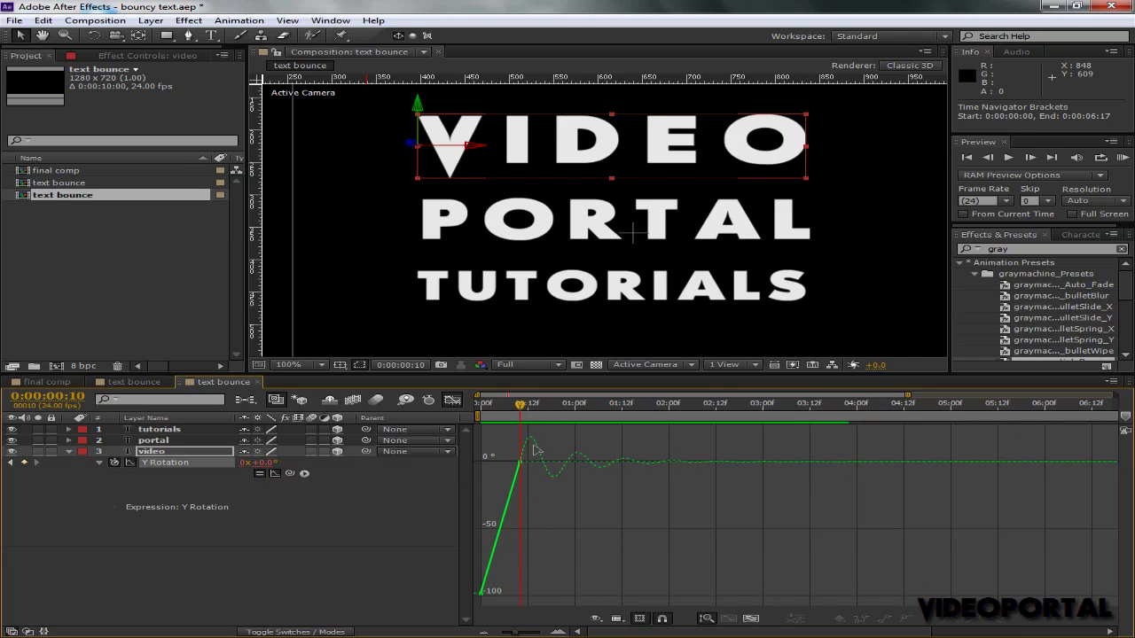
mouse_move(516, 409)
mouse_down()
mouse_move(714, 417)
mouse_move(501, 417)
mouse_up()
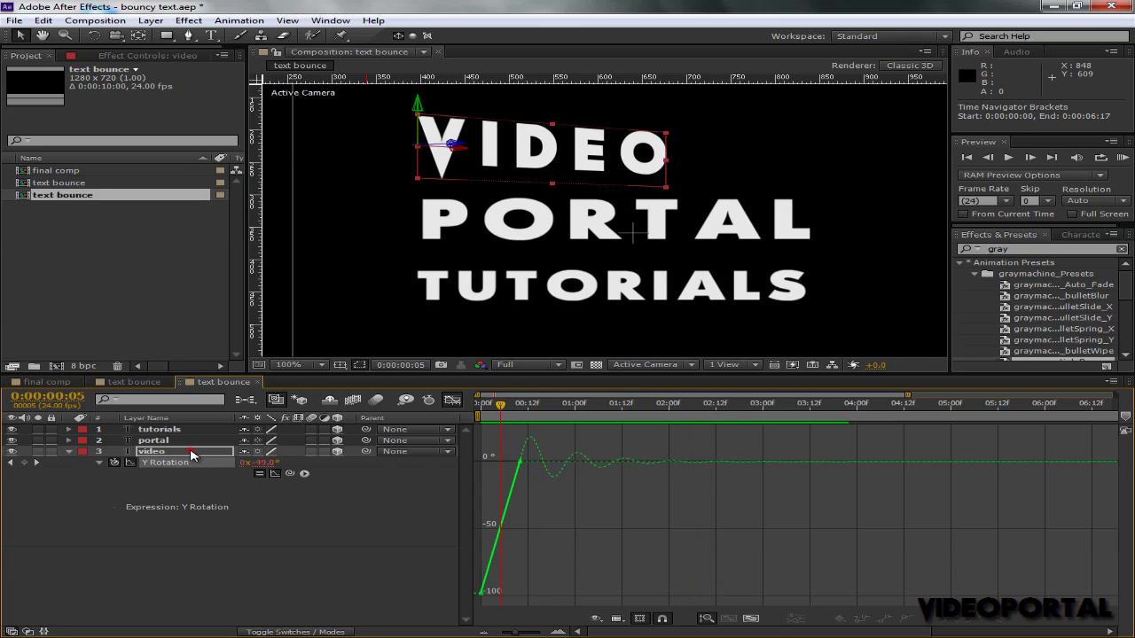
Close the Graph Editor and change freq from 2.0 to 4.0 in VIDEO's Y Rotation expression.
click(275, 473)
click(449, 404)
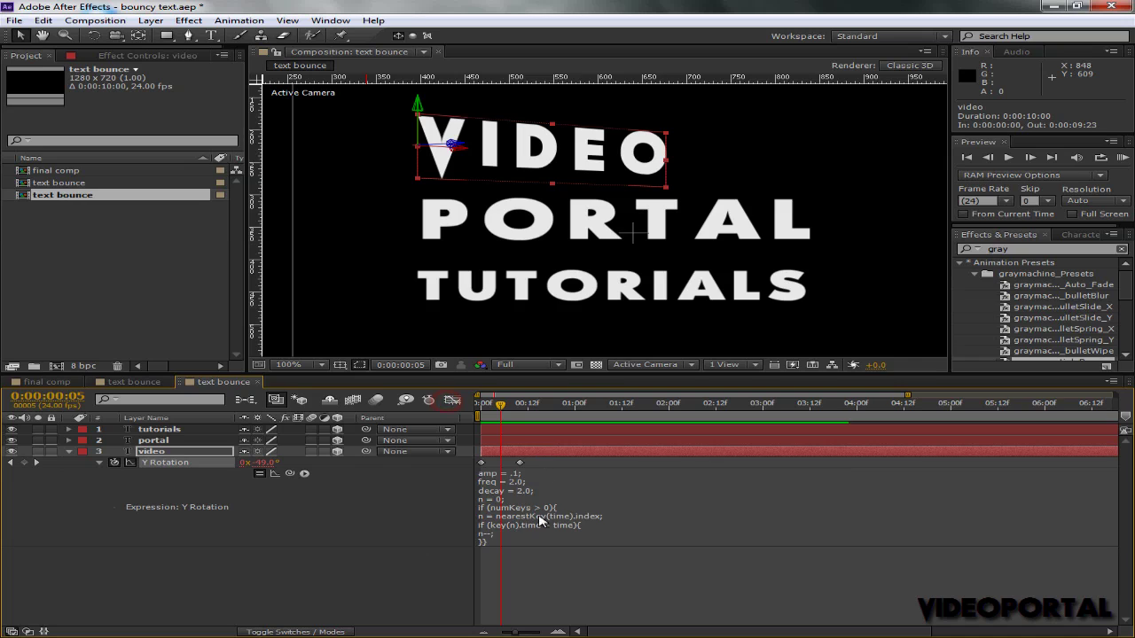
click(510, 484)
click(510, 482)
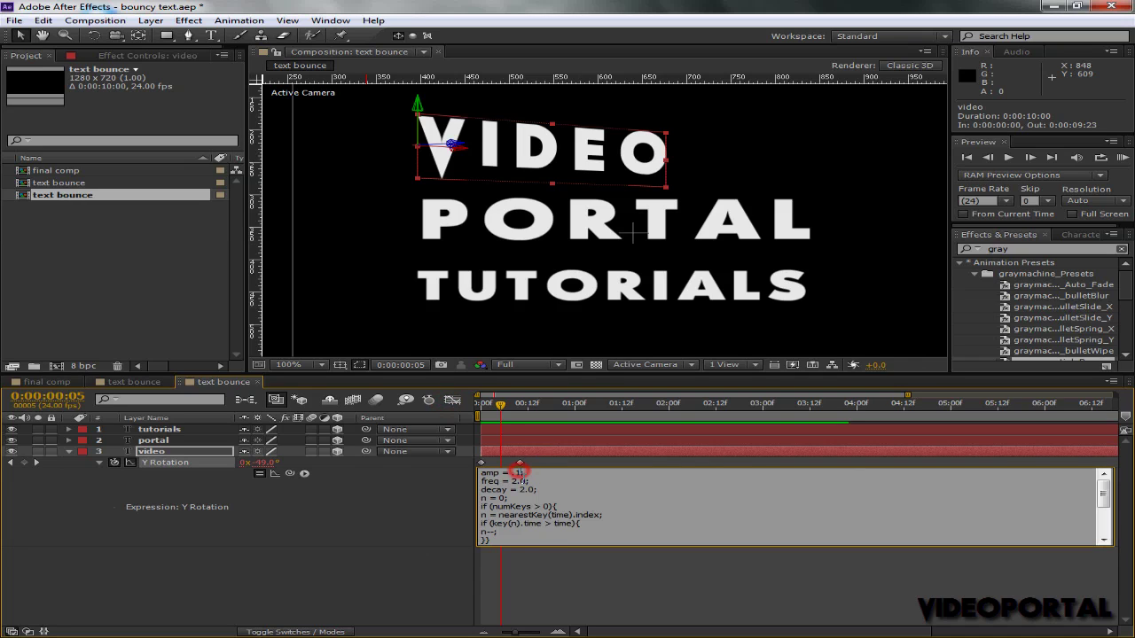
click(523, 481)
click(516, 482)
drag(503, 414, 523, 428)
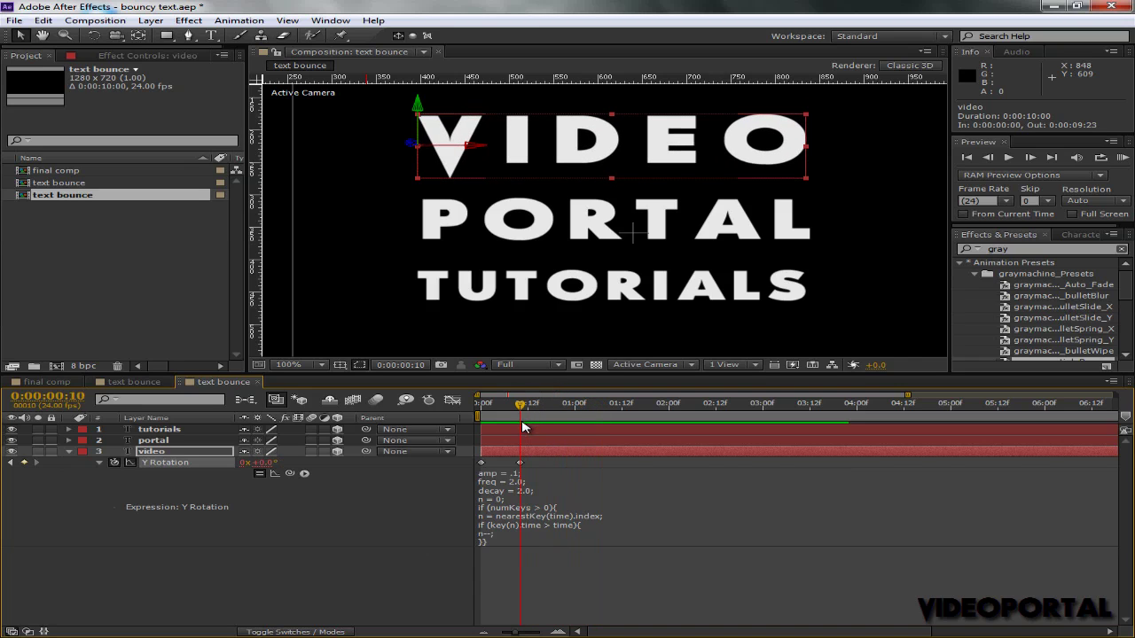
click(518, 484)
click(516, 482)
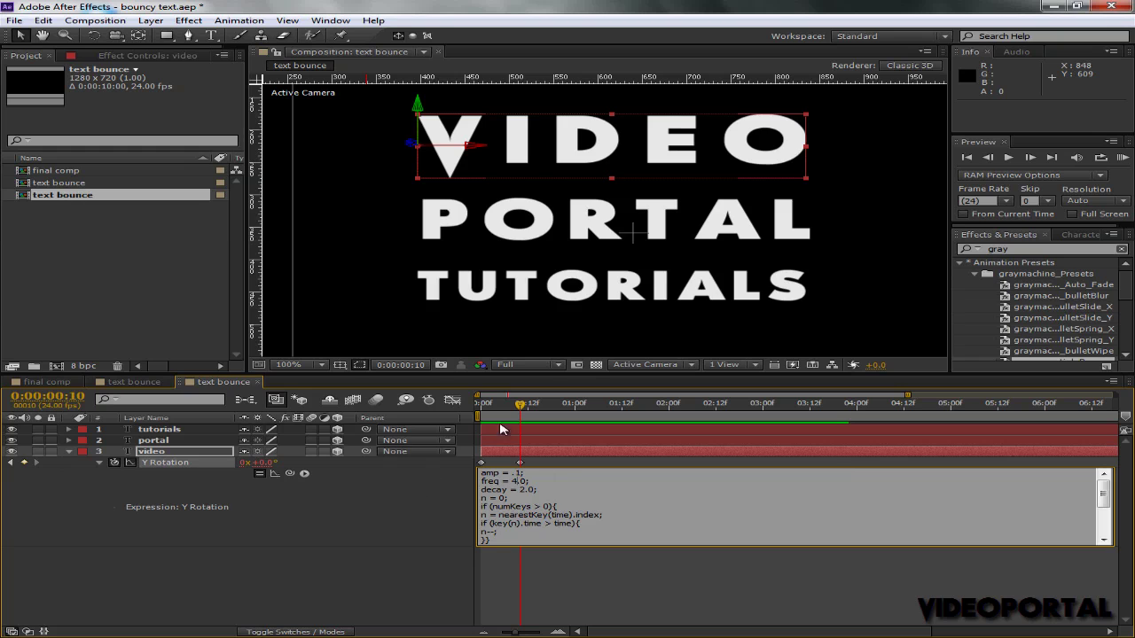
RAM preview the faster bounce from the start, then park on frame 5 mid-flip.
drag(520, 406, 480, 412)
key(KP_0)
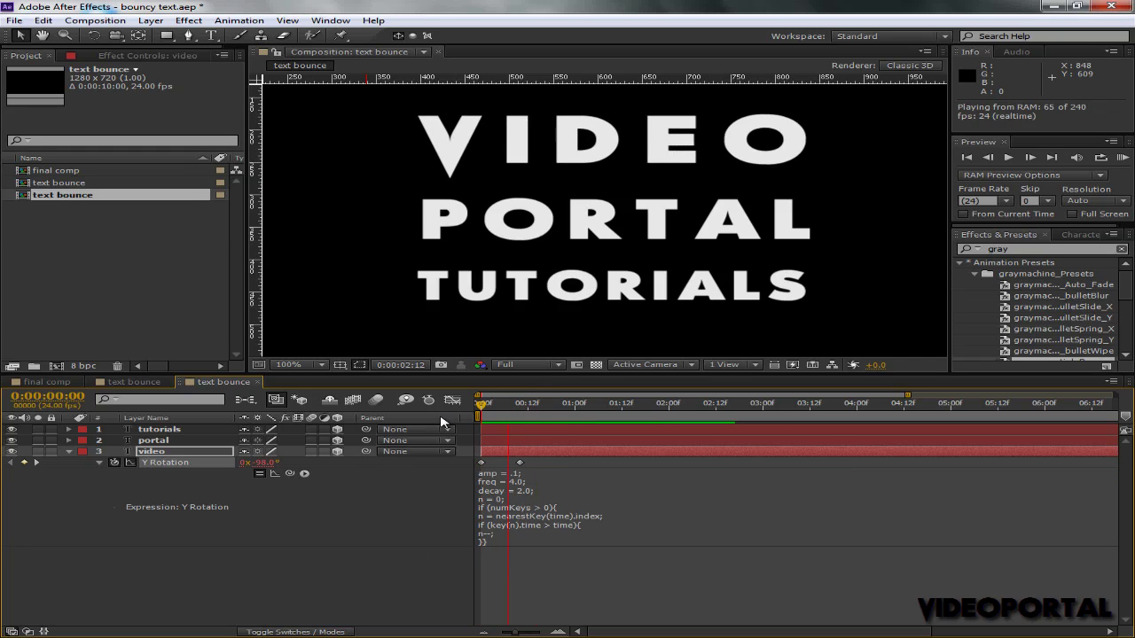
key(space)
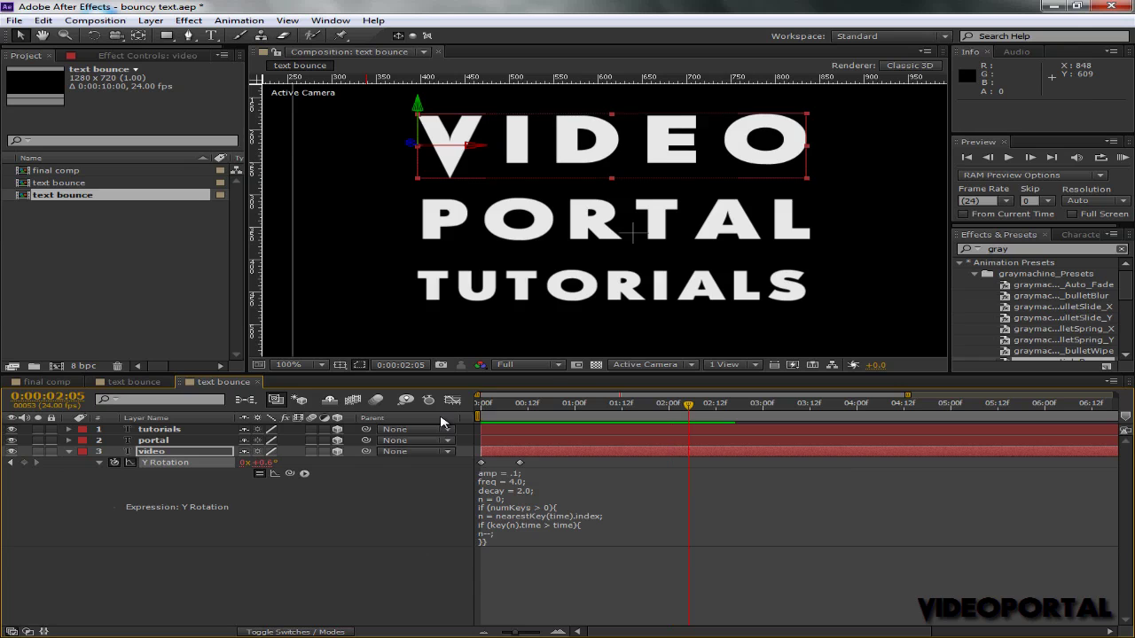
key(KP_0)
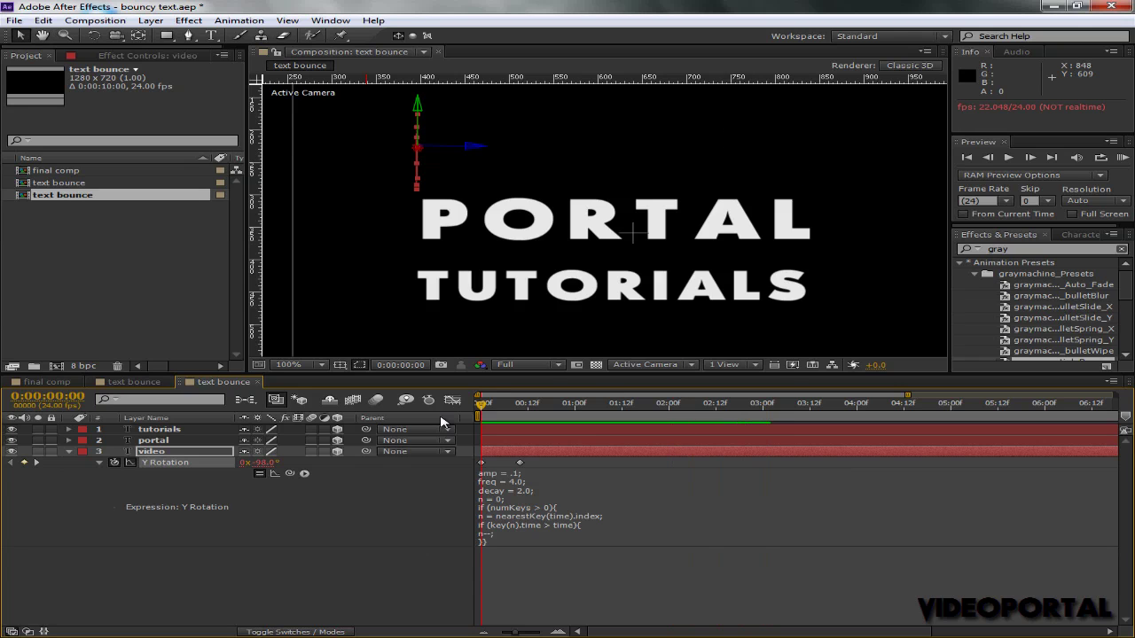
key(space)
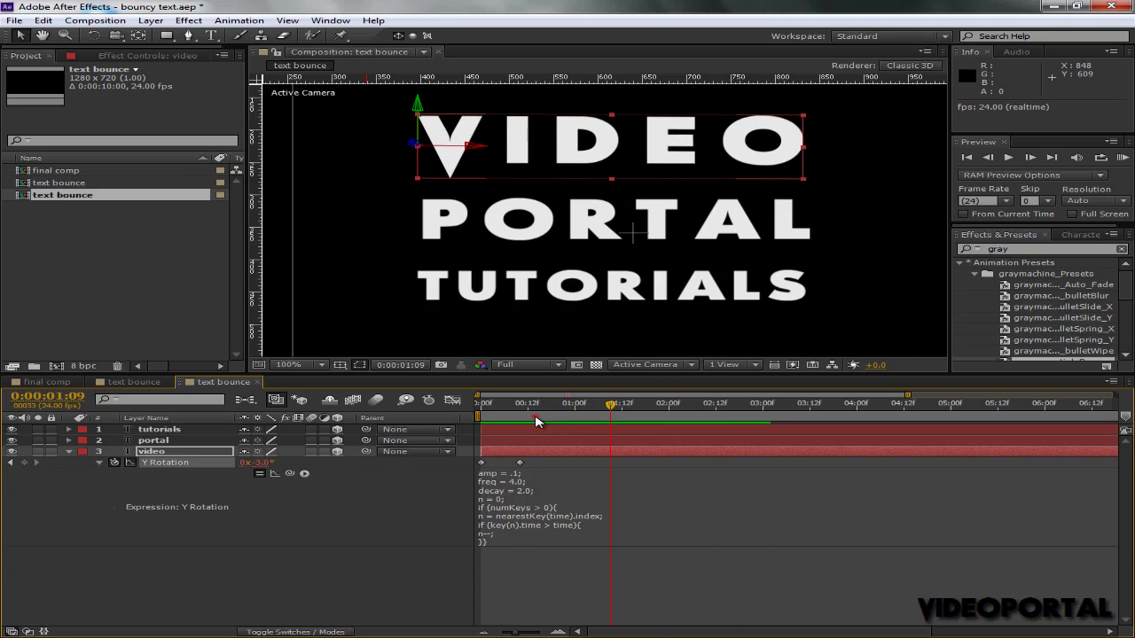
drag(535, 422, 502, 423)
Replace the 4.0 freq value in VIDEO's bounce expression, setting it back to 2.0.
click(524, 486)
double_click(517, 481)
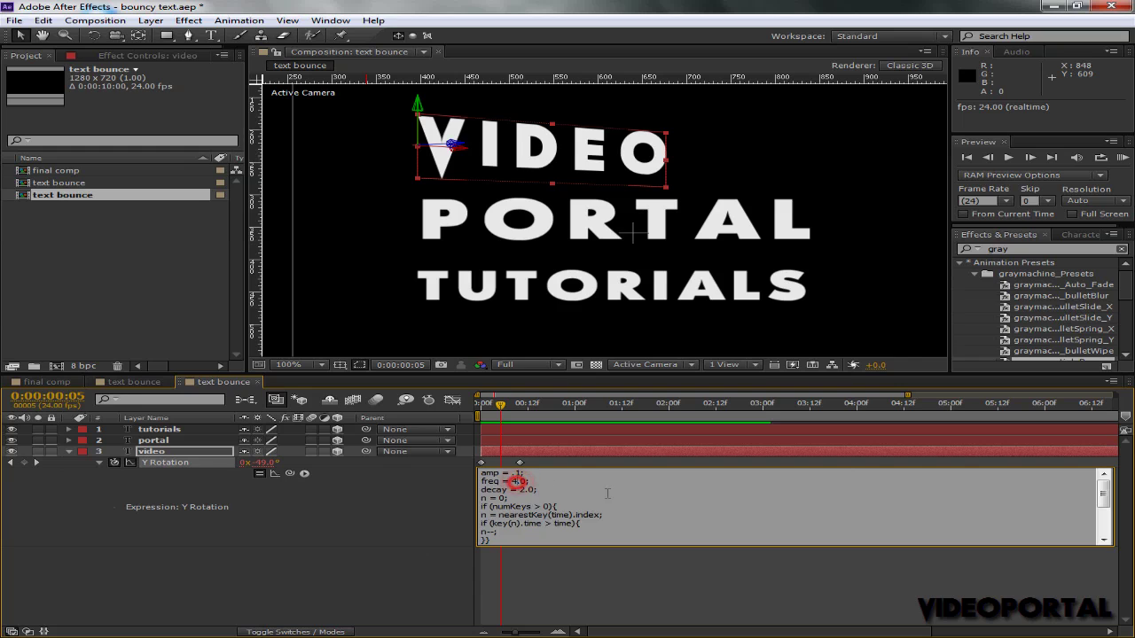
text(10)
drag(502, 407, 511, 407)
Preview the revised bounce from frame 1 before the flip.
click(521, 490)
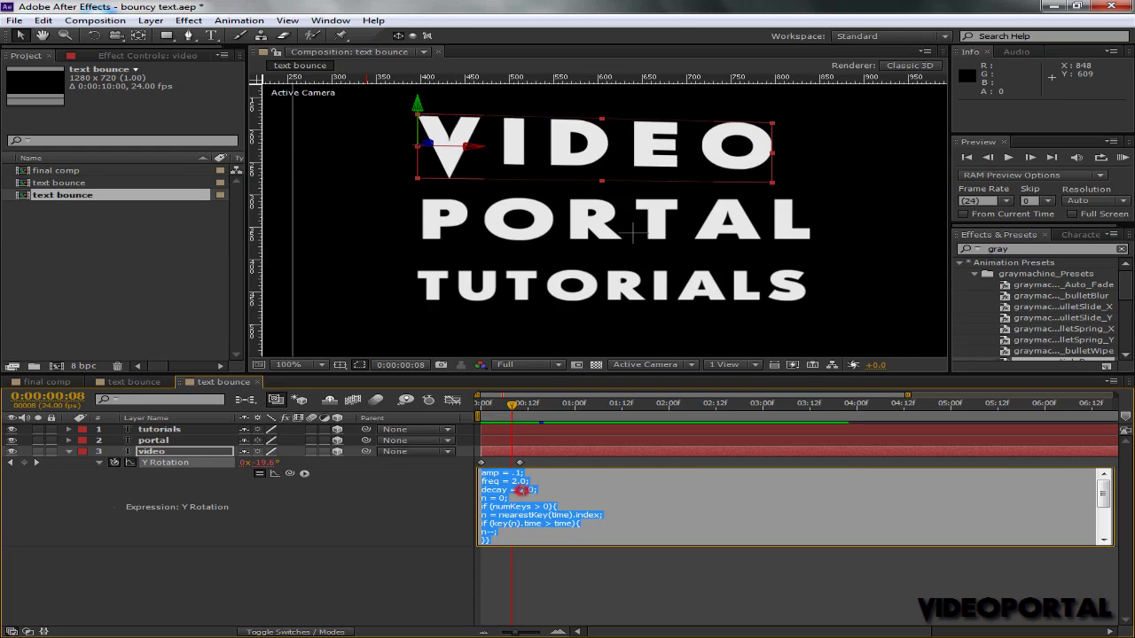
click(523, 490)
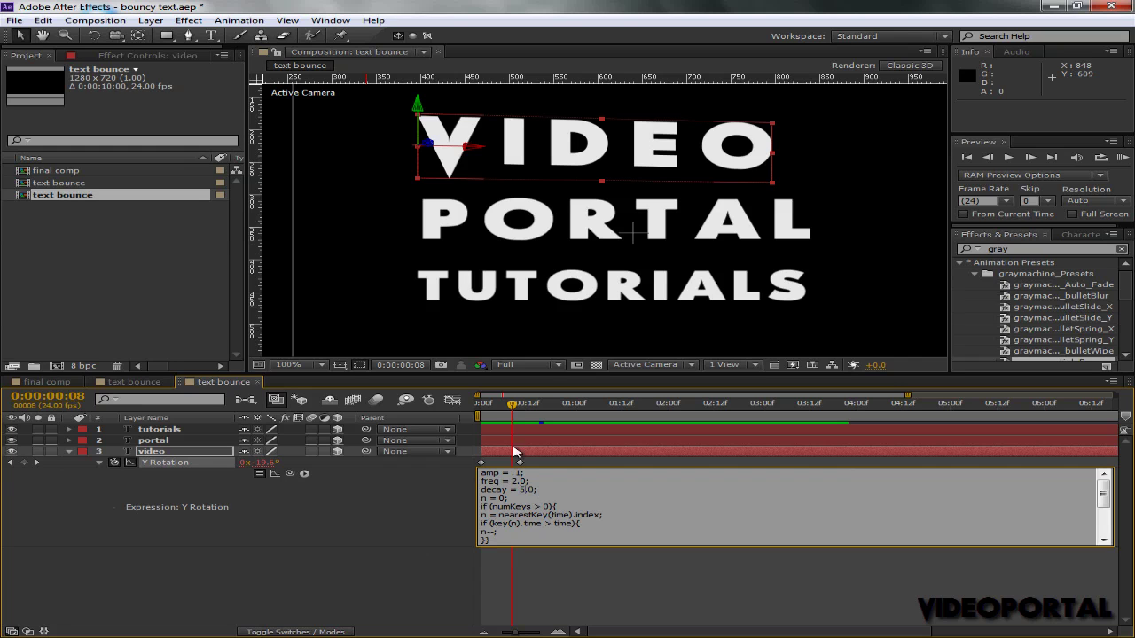
drag(513, 407, 487, 414)
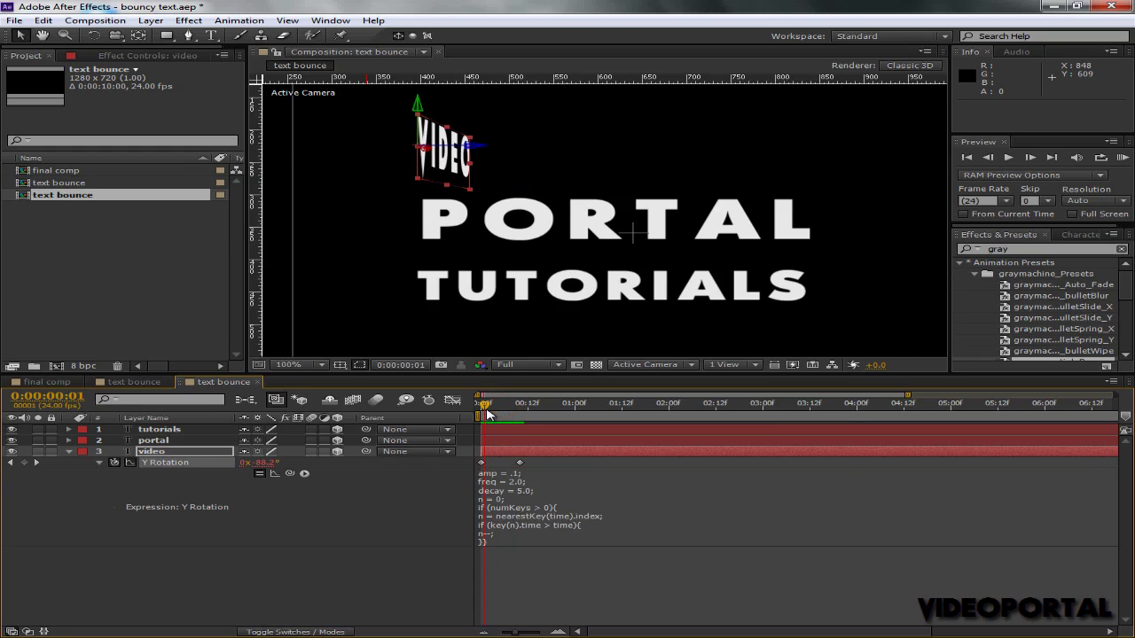
key(KP_0)
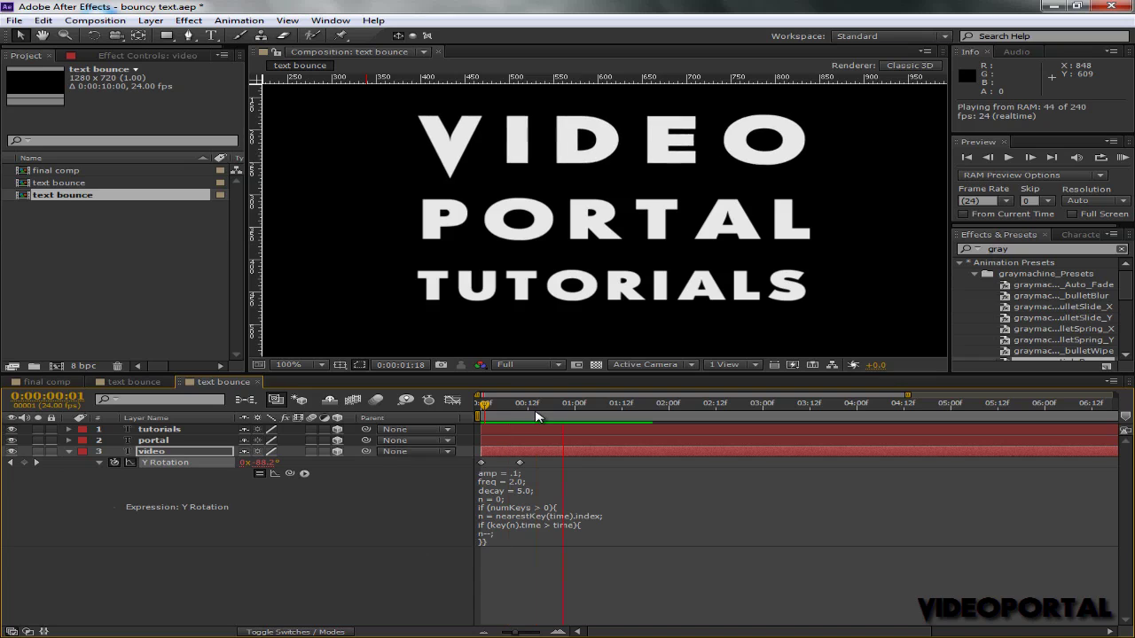
click(528, 463)
Set decay to 2.0 and amp to .4, then scrub and RAM preview VIDEO's swing.
double_click(523, 491)
text(10)
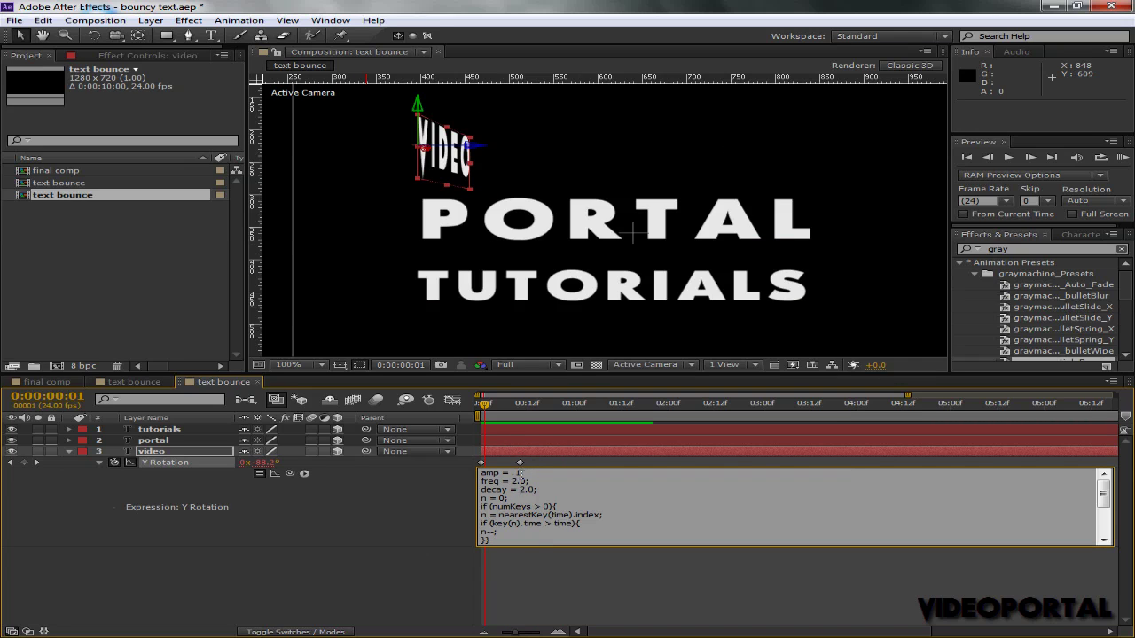
double_click(517, 475)
drag(538, 404, 457, 413)
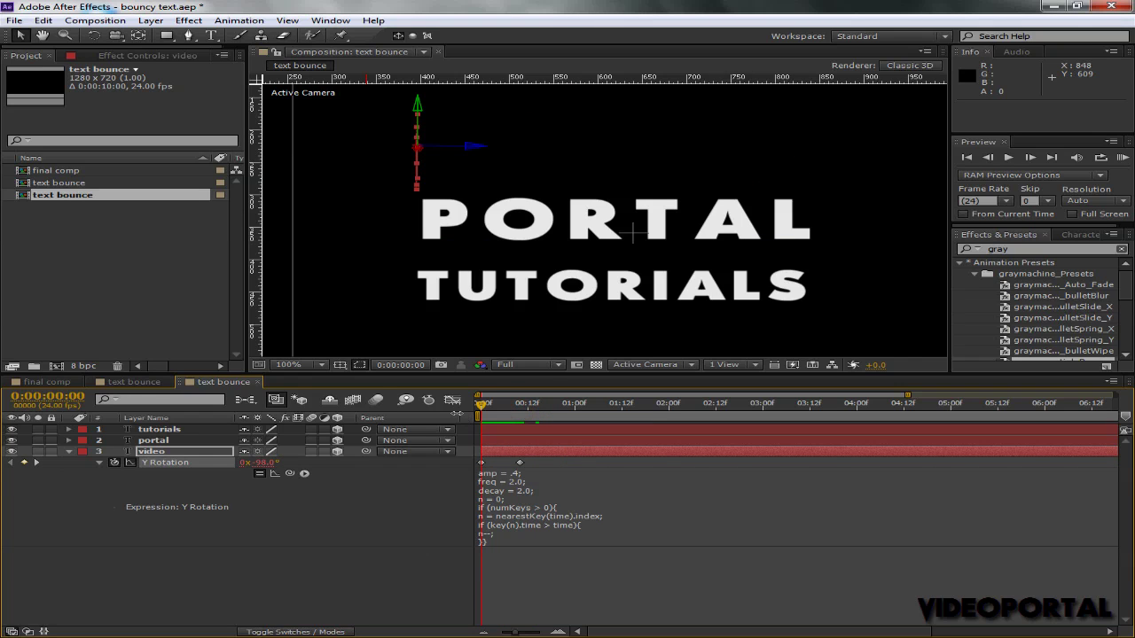
key(KP_0)
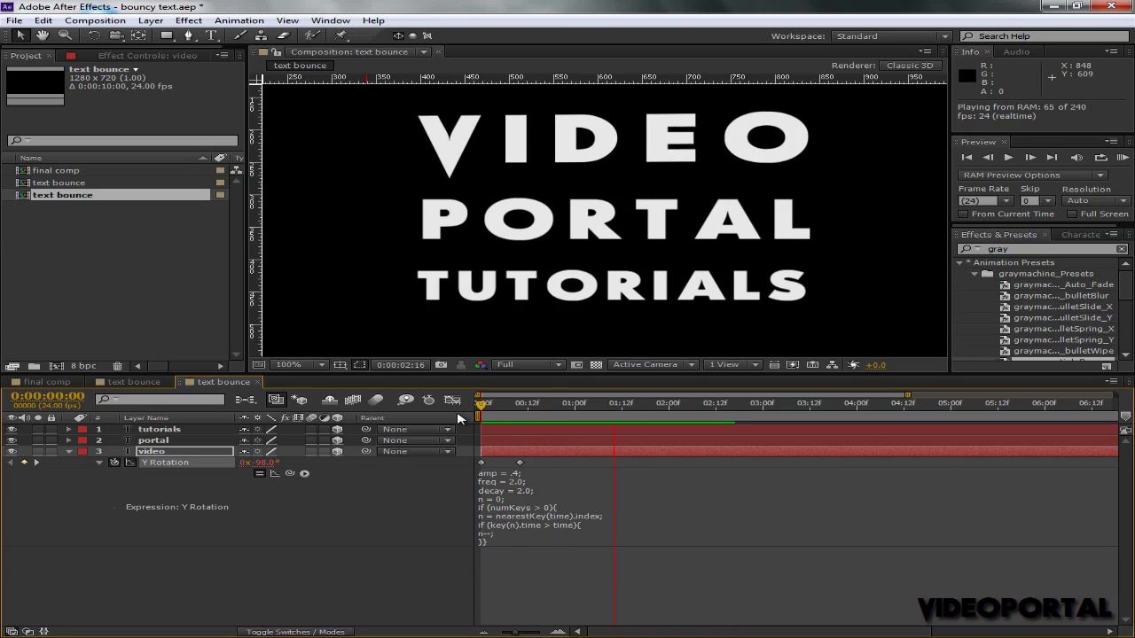
key(space)
Set the expression's amp back to .1 and scrub to check VIDEO's swing.
click(514, 475)
click(516, 476)
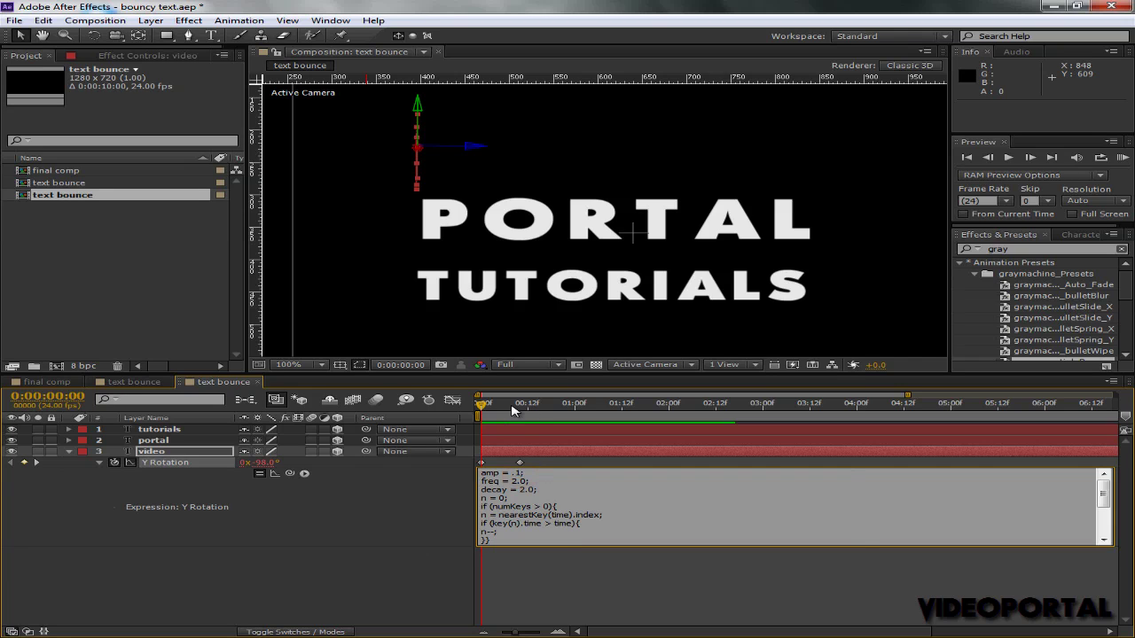
drag(513, 409, 475, 417)
Enable motion blur on all three text layers and on the composition.
click(300, 432)
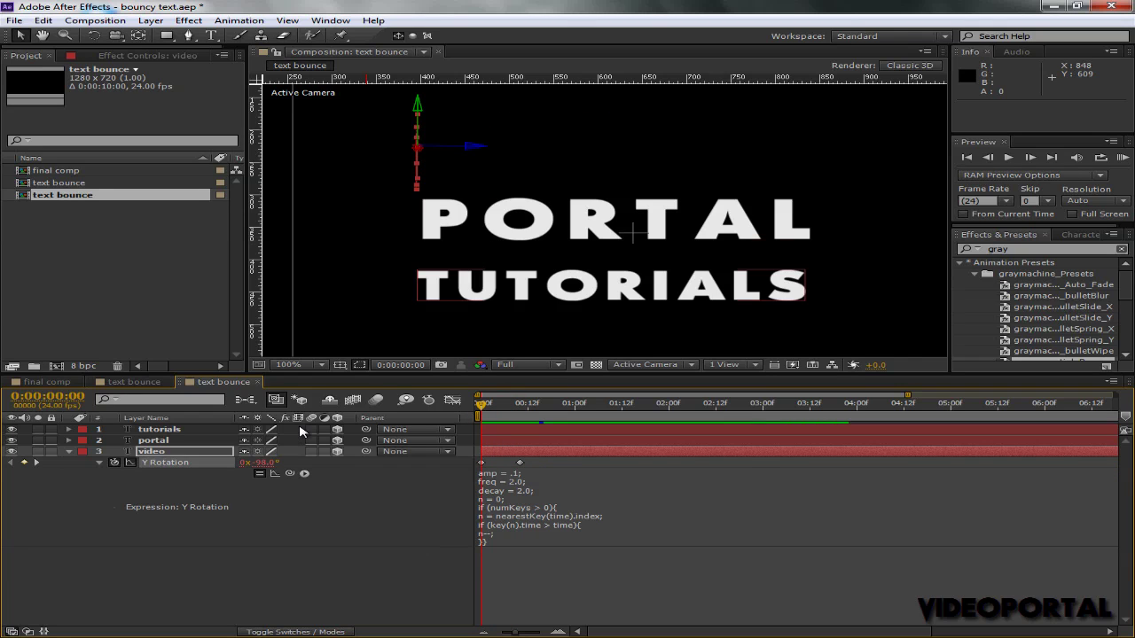
drag(310, 430, 310, 453)
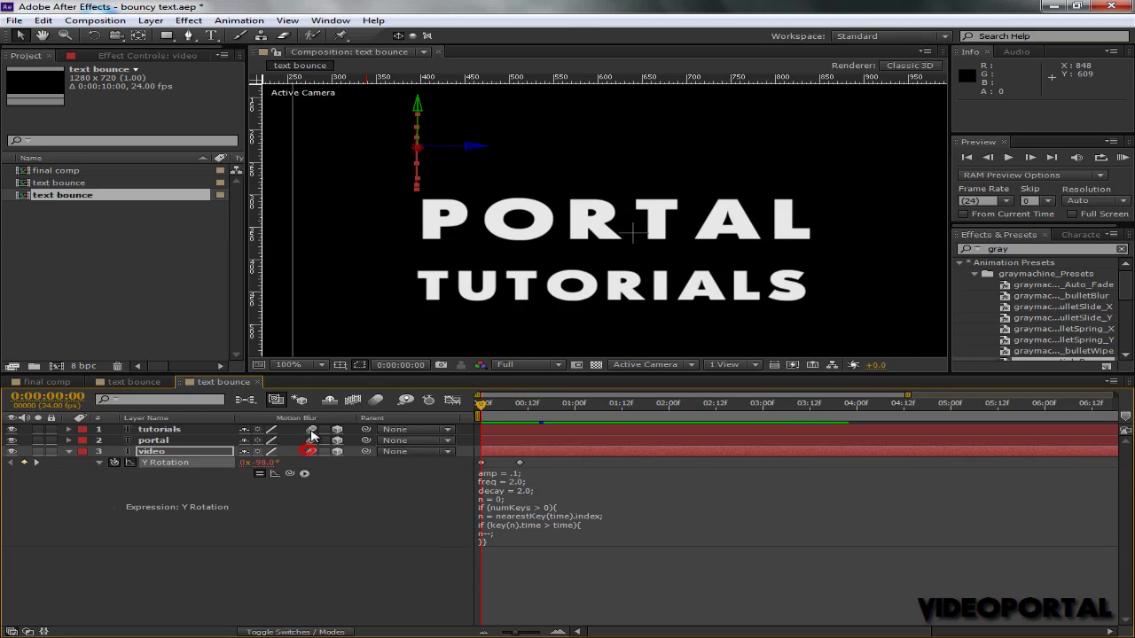
click(376, 400)
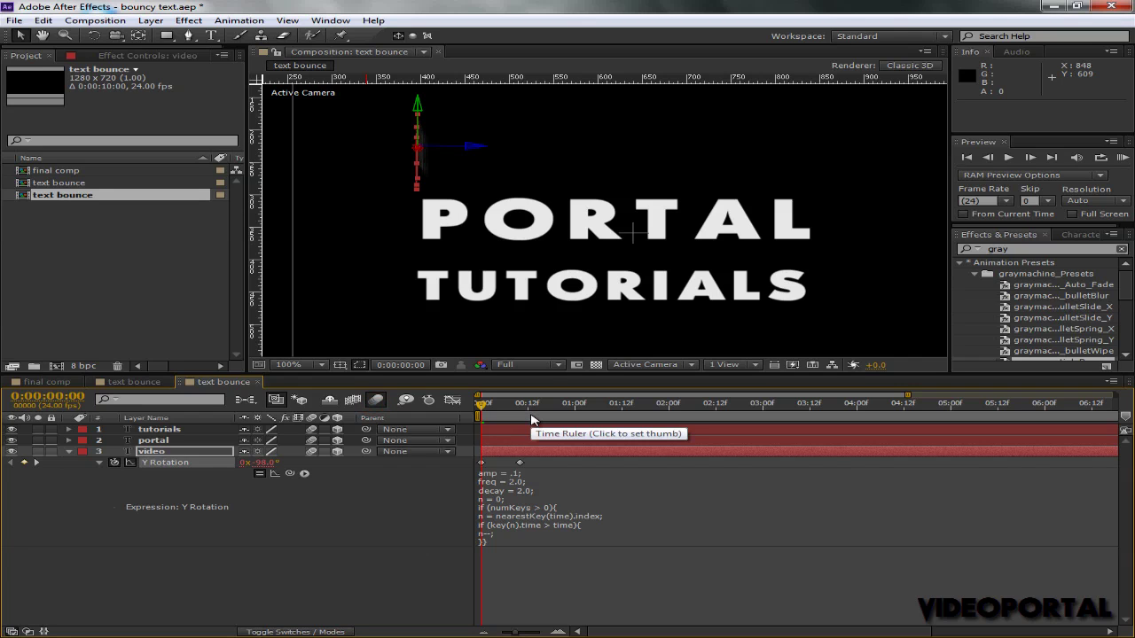
RAM preview VIDEO's motion-blurred bounce, then select the portal layer.
key(KP_0)
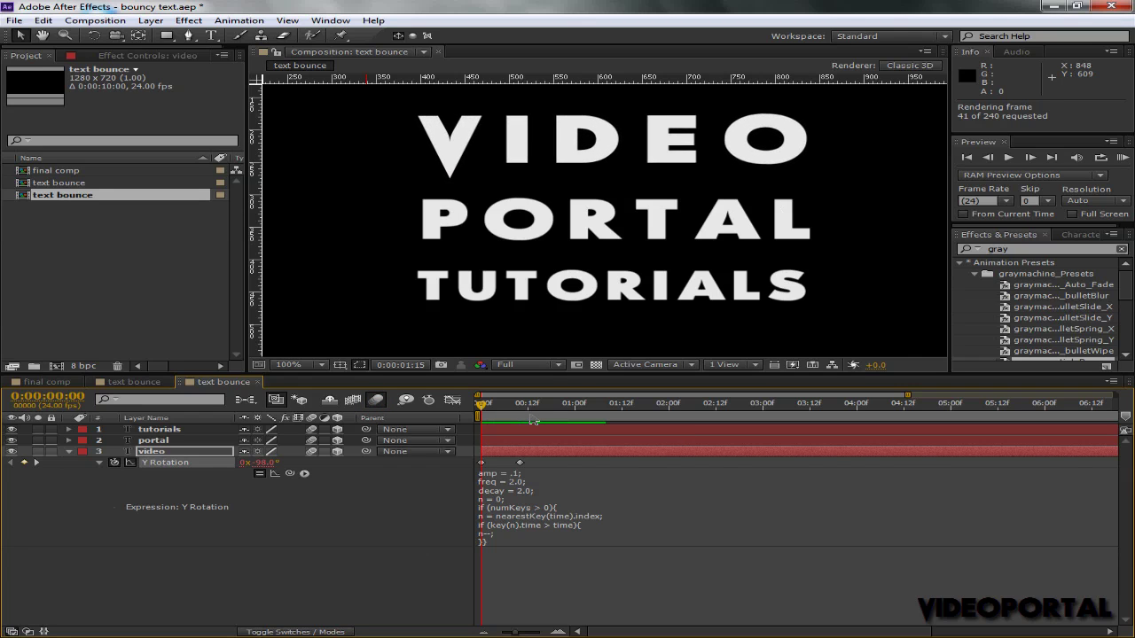
click(532, 421)
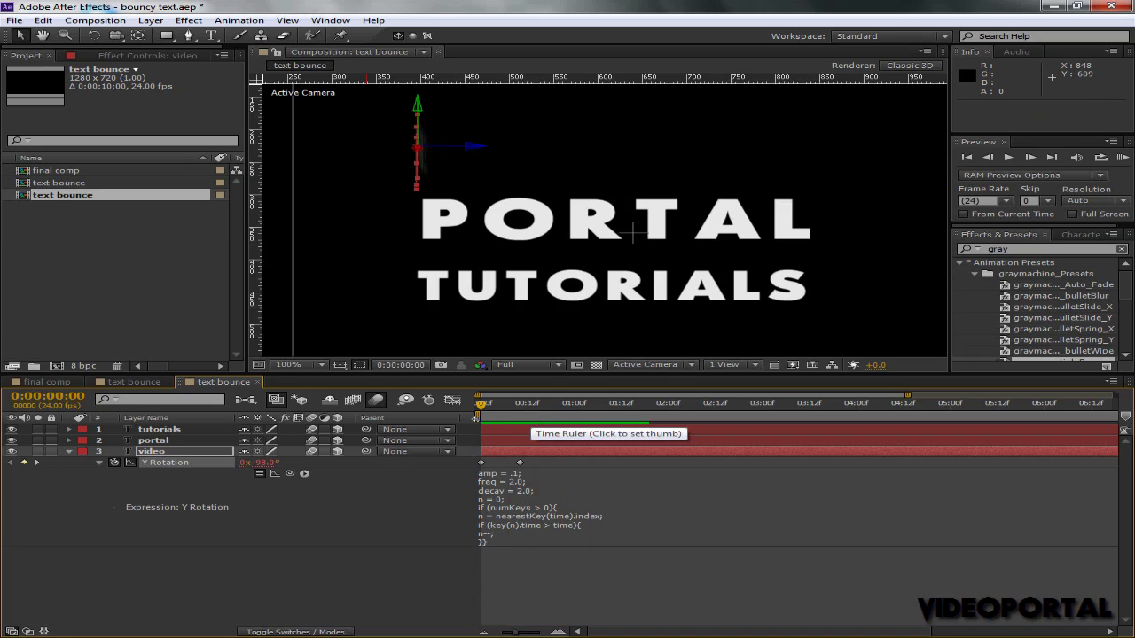
click(169, 438)
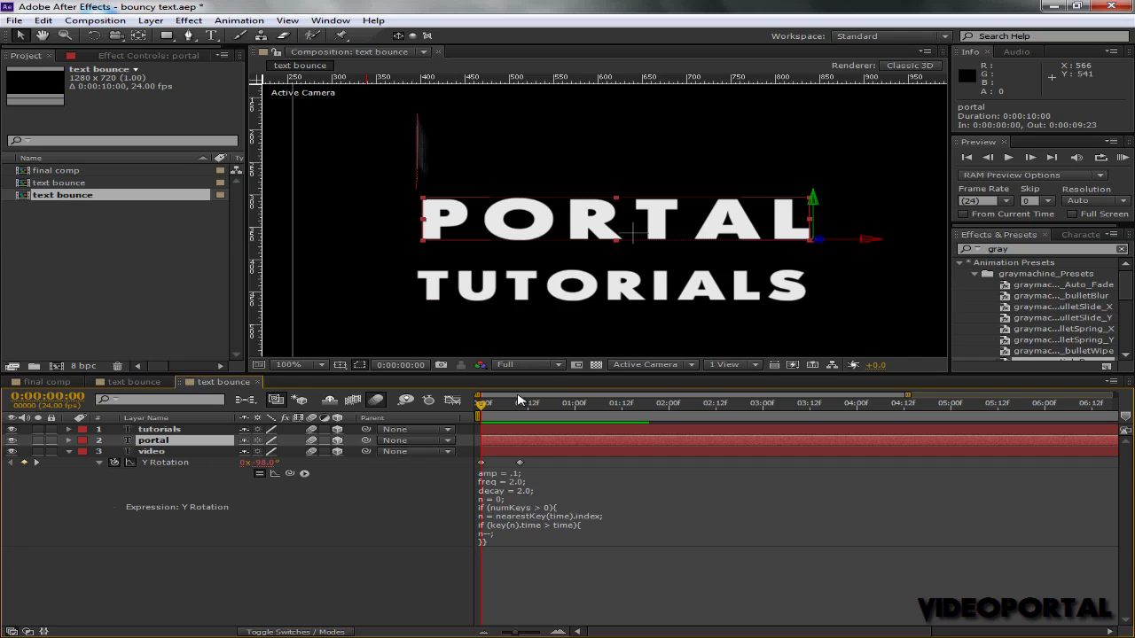
Add a 0° Y Rotation keyframe on PORTAL and move it from frame 7 to frame 17.
key(r)
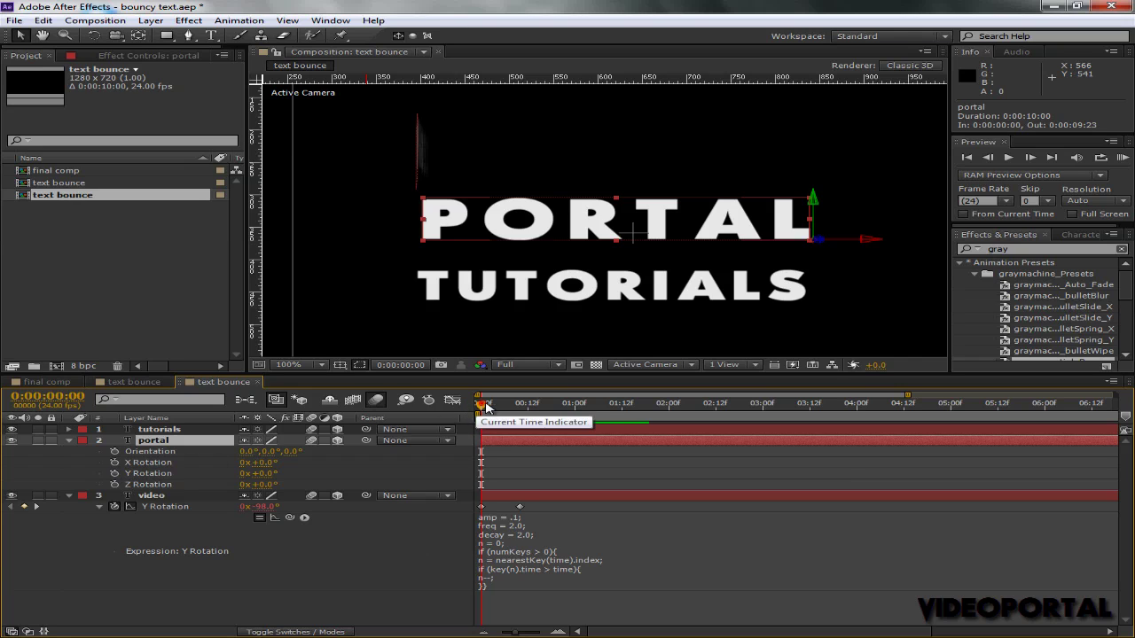
drag(481, 403, 508, 406)
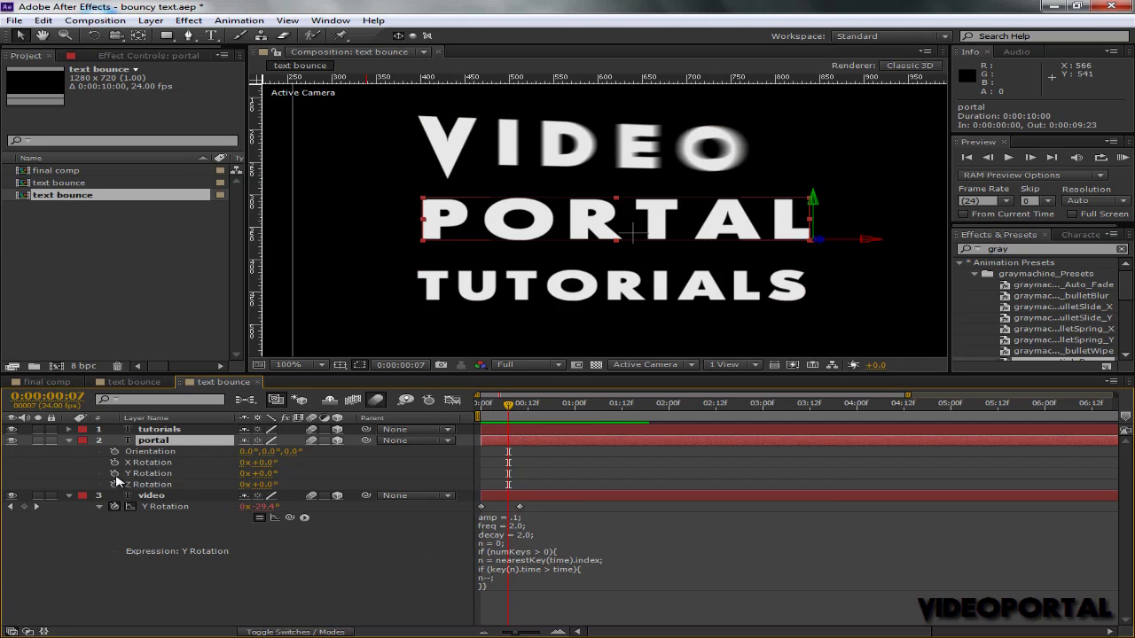
click(114, 474)
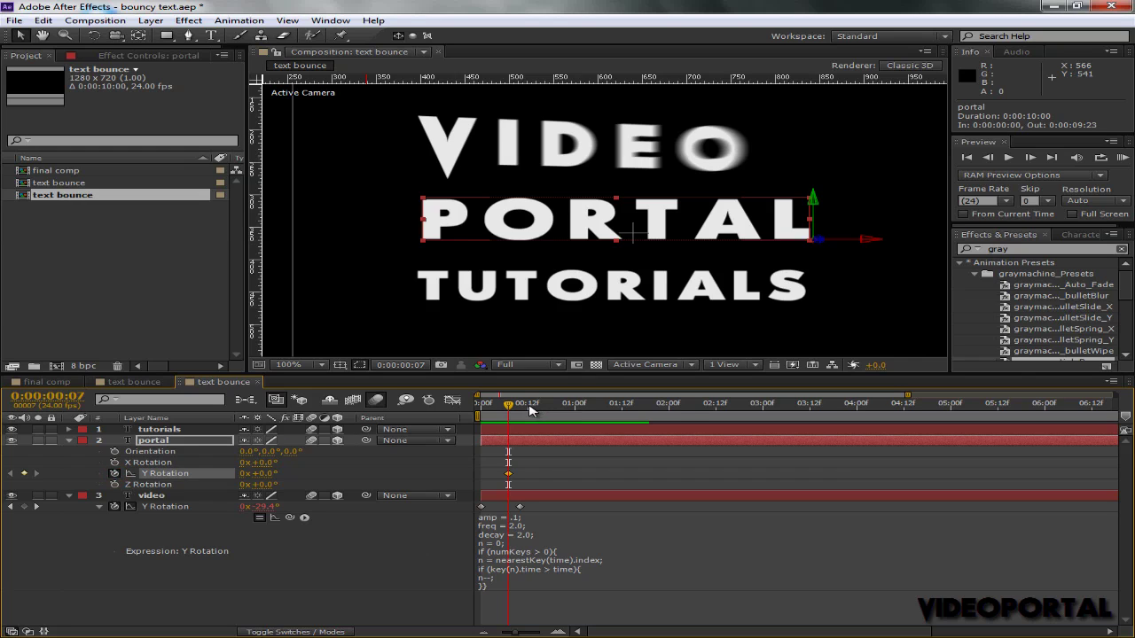
key(shift+Page_Down)
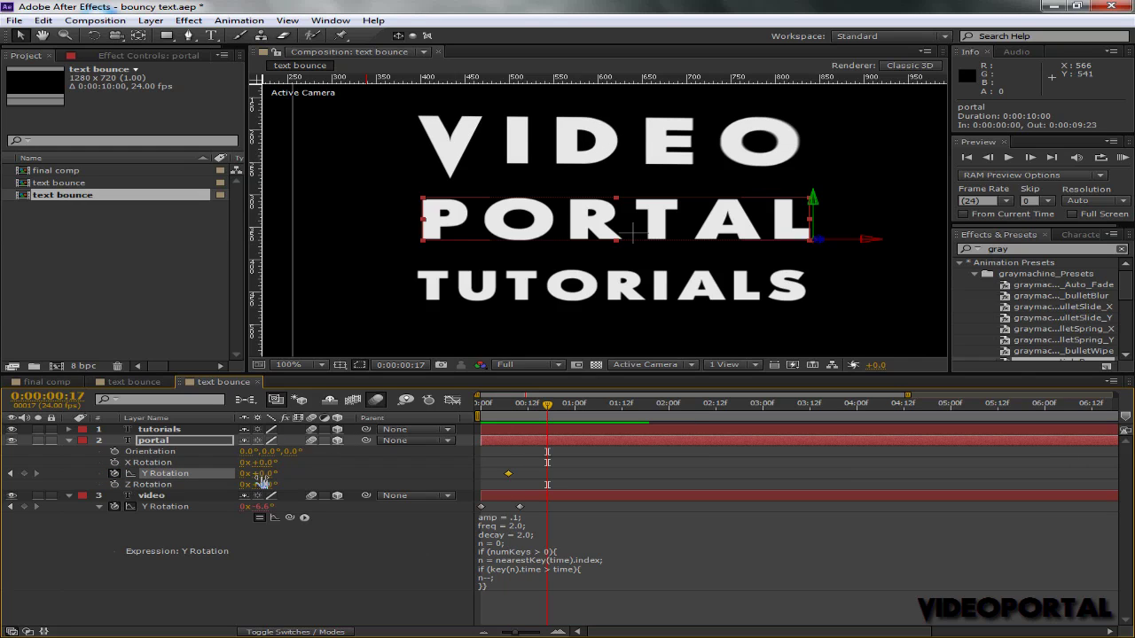
click(508, 473)
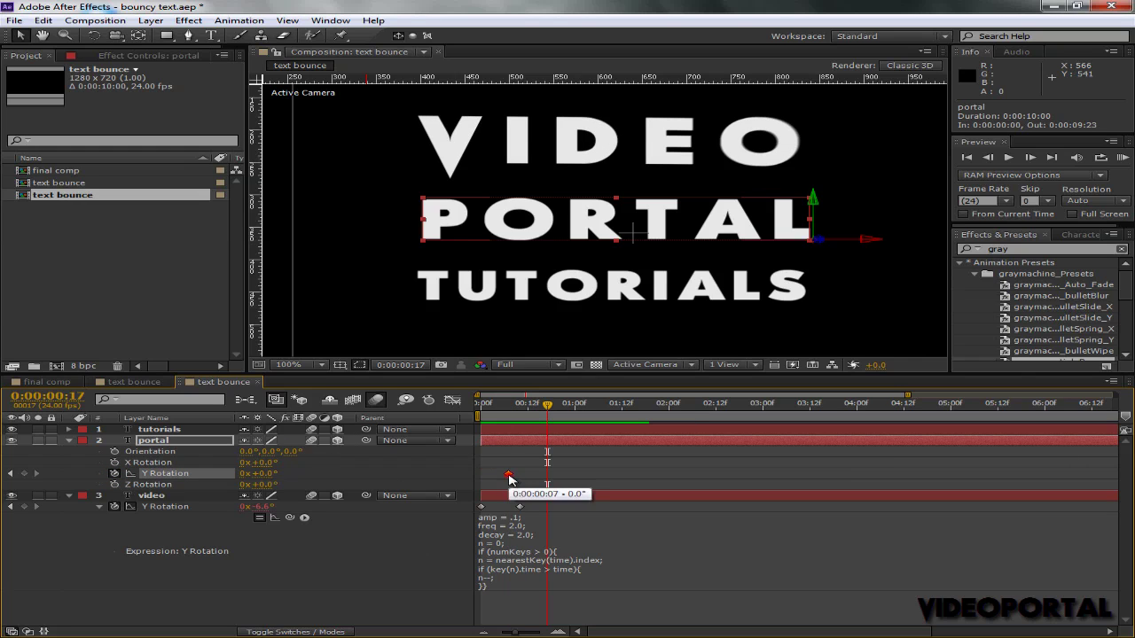
drag(509, 474, 539, 480)
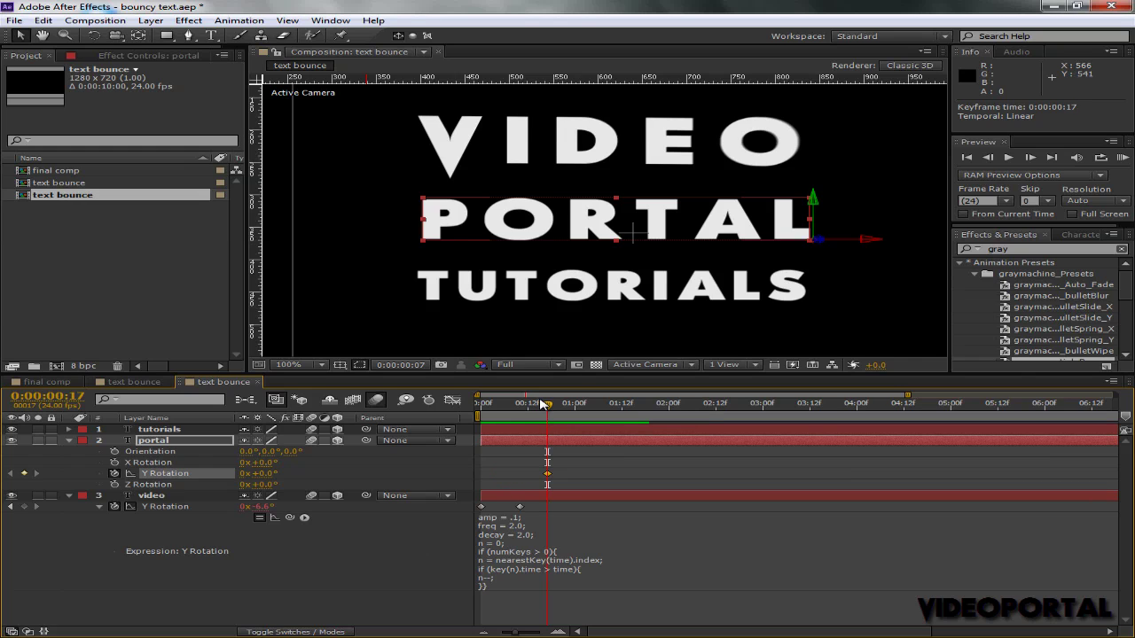
key(shift+Page_Up)
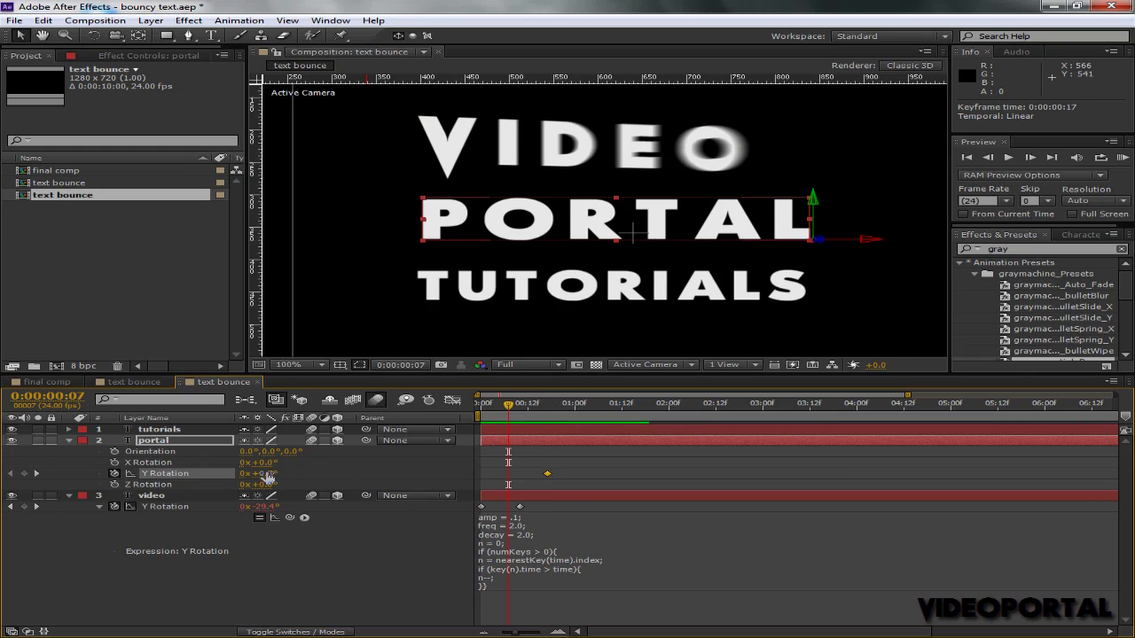
Set PORTAL's Y Rotation to 96° at frame 7 and scrub to watch it swing in.
drag(266, 476, 327, 473)
drag(435, 474, 361, 477)
click(337, 530)
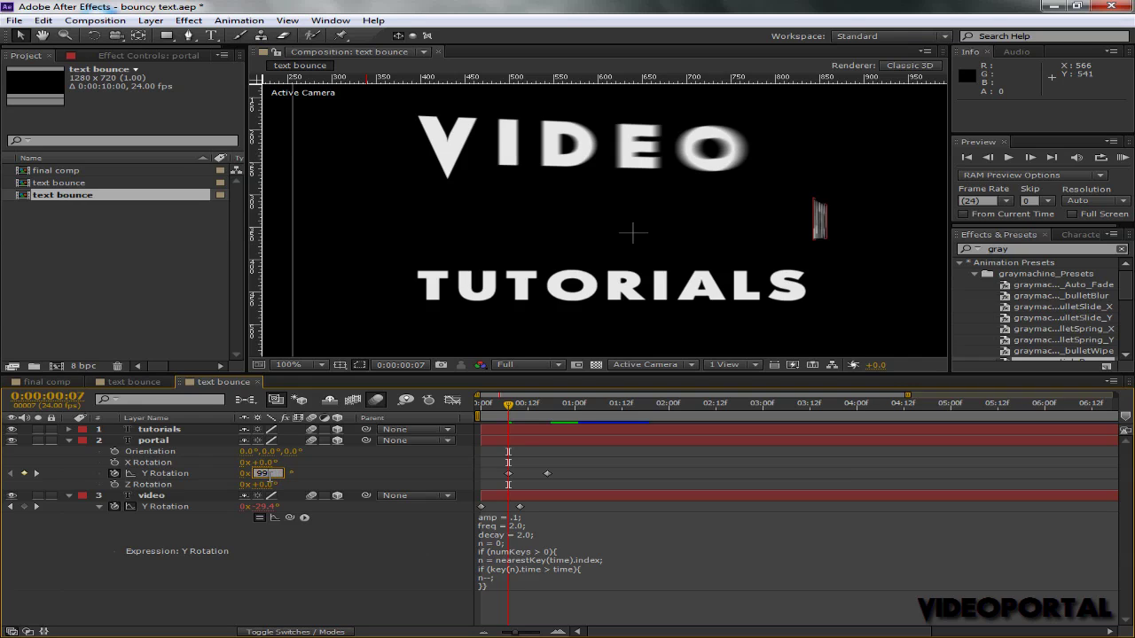
text(94)
key(Return)
click(408, 545)
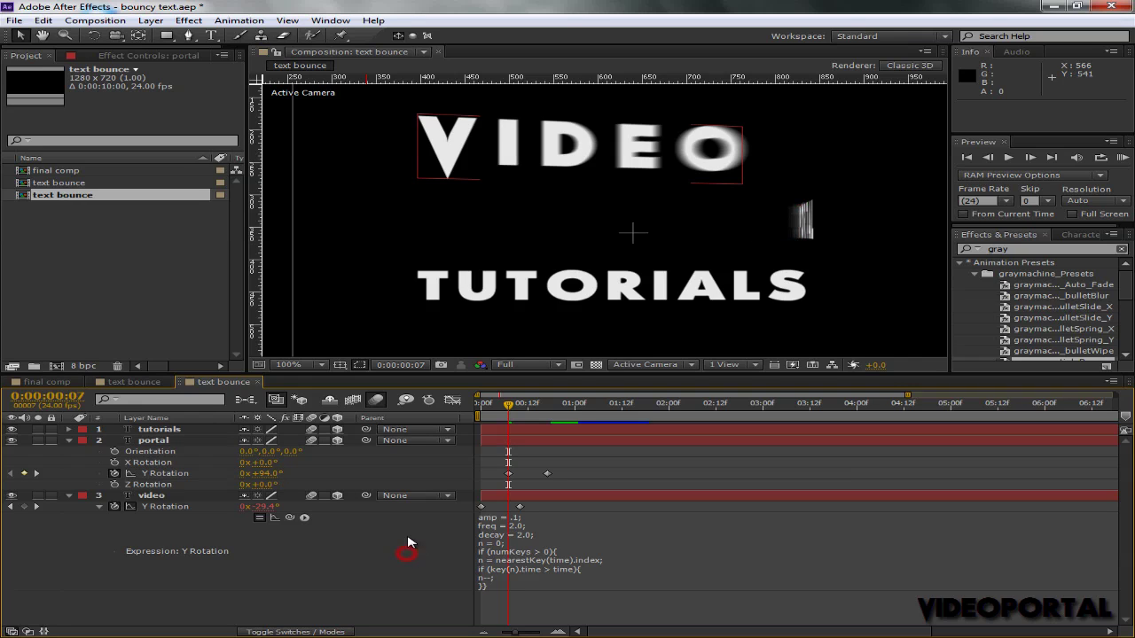
click(311, 440)
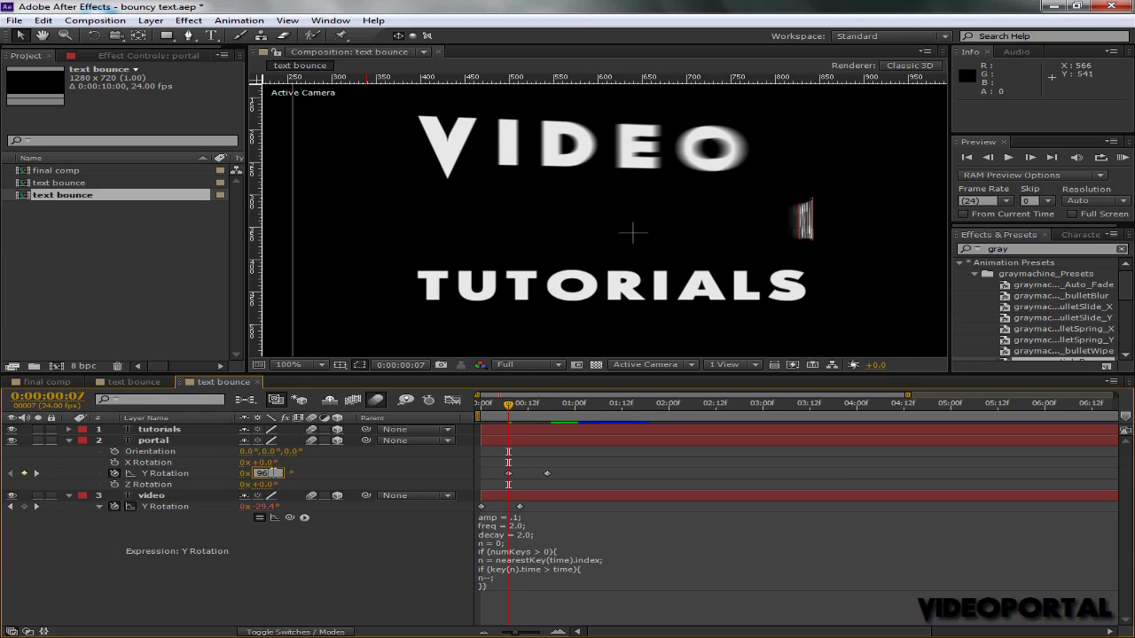
key(Return)
click(339, 549)
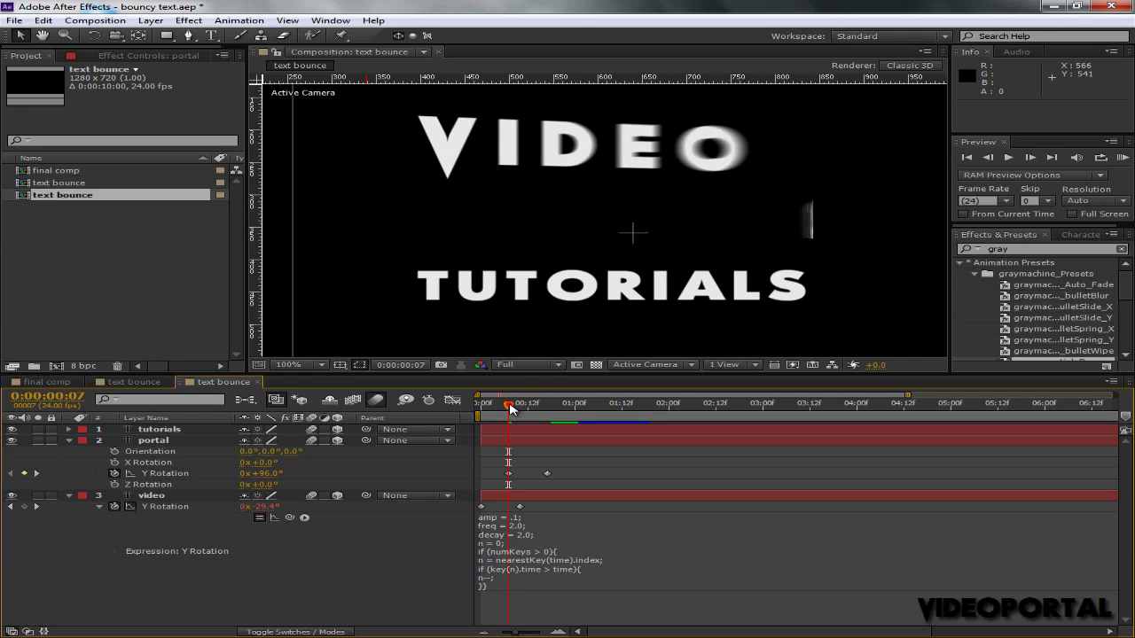
drag(510, 407, 536, 408)
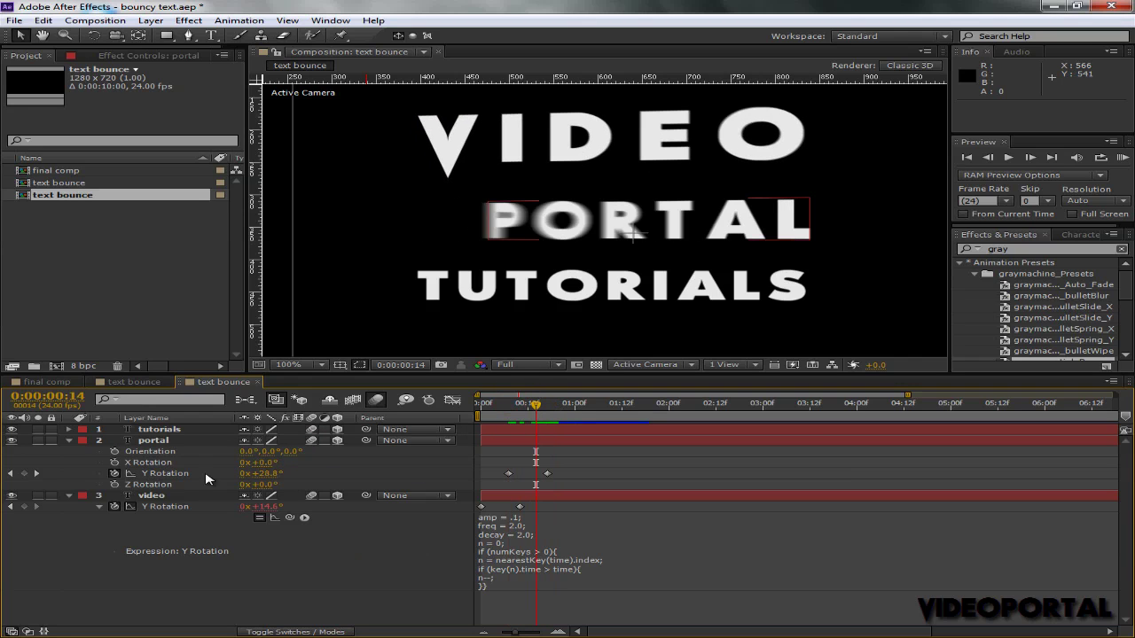
Apply the inertial bounce preset to PORTAL's Y Rotation keyframes and RAM preview it.
click(183, 473)
drag(1126, 286, 1079, 316)
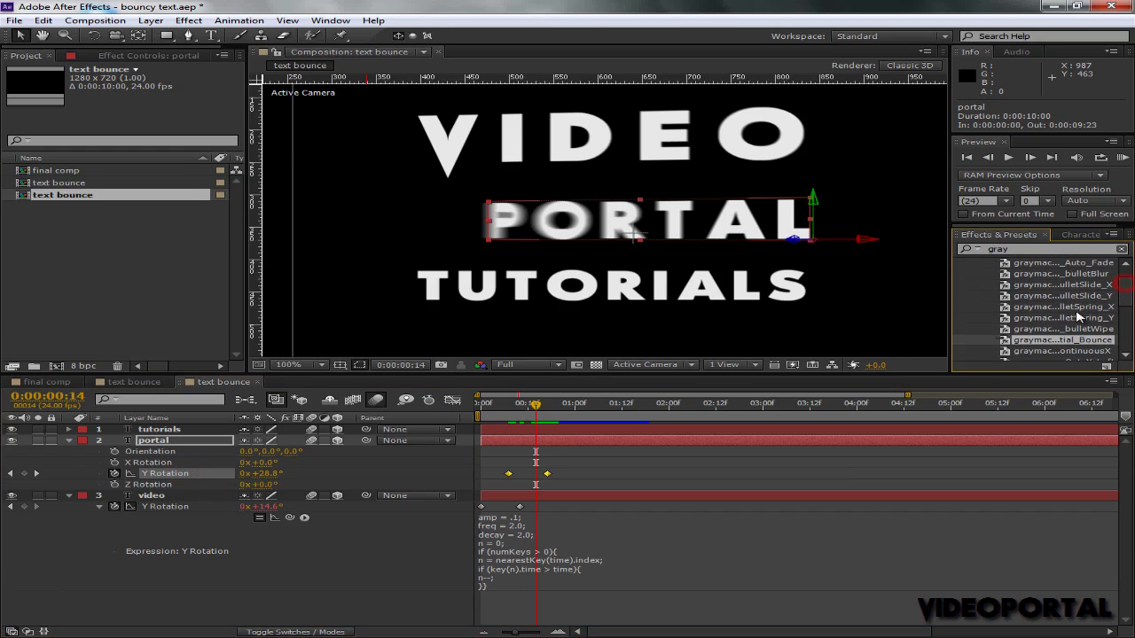
click(1079, 342)
drag(534, 413, 619, 424)
key(KP_0)
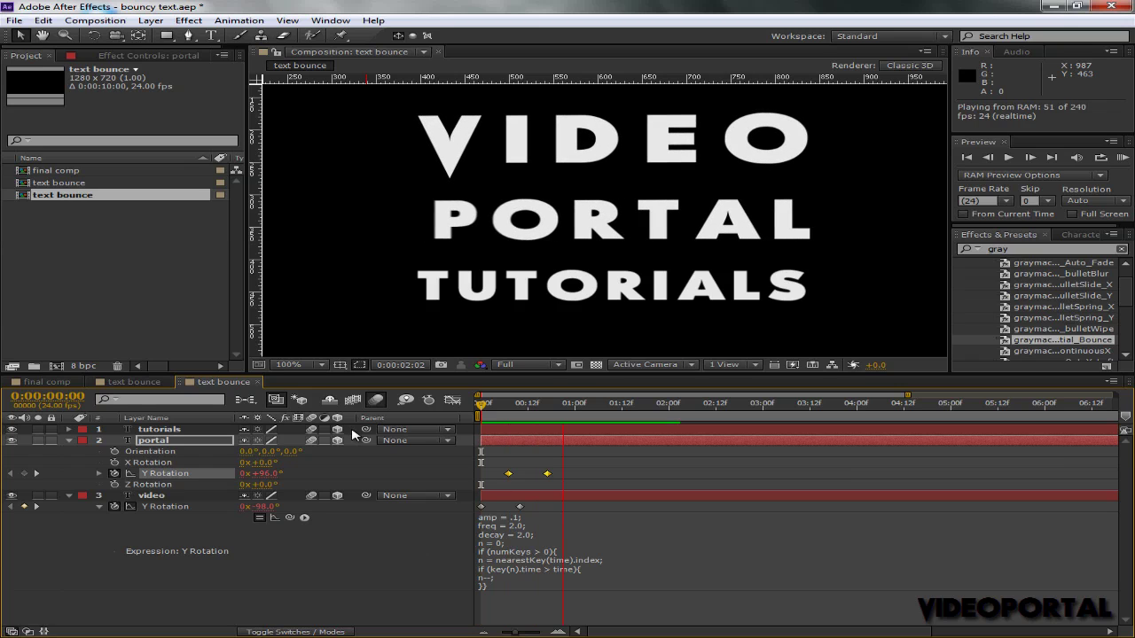
click(502, 405)
Trim the portal layer to start at frame 7 and tutorials at frame 15.
key(ctrl+z)
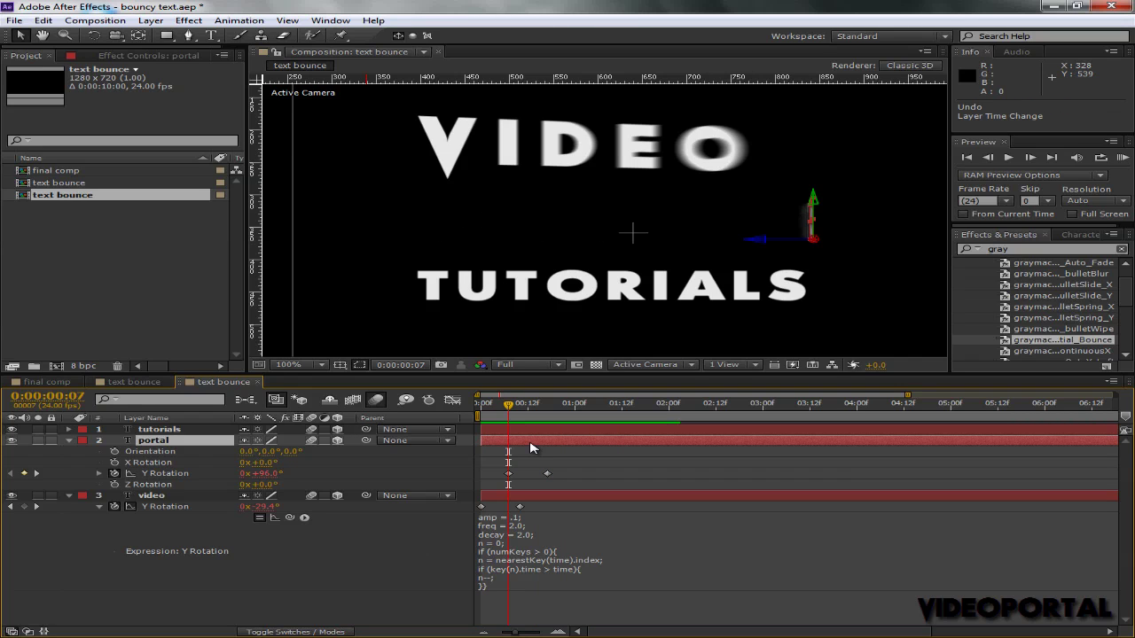
key(alt+bracketleft)
key(Page_Up)
key(Page_Up)
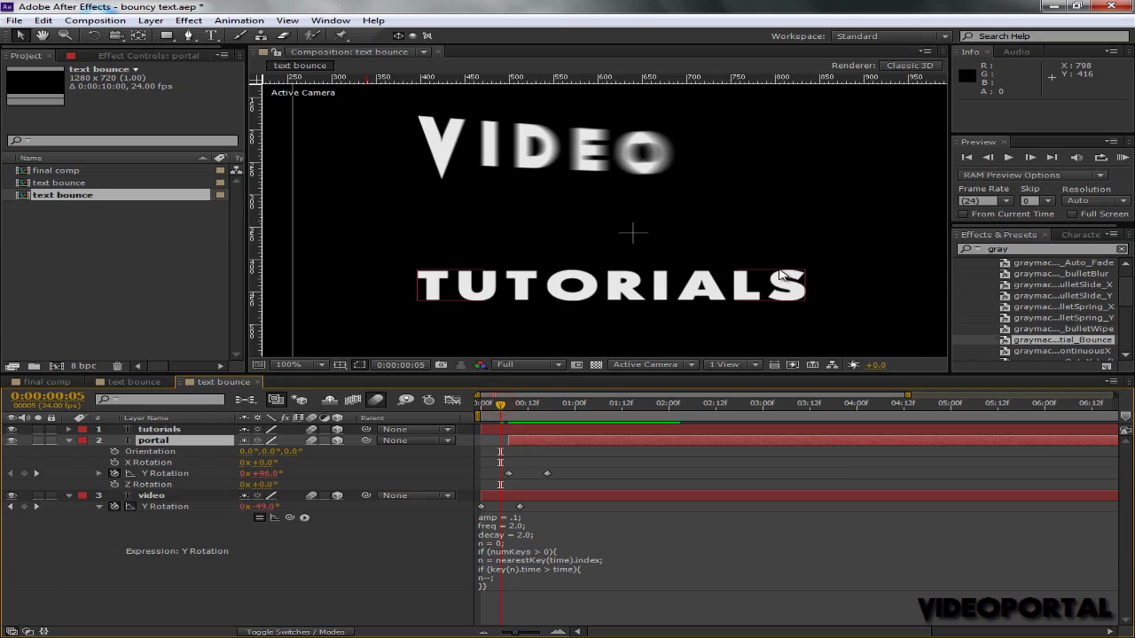
drag(501, 408, 539, 408)
click(535, 429)
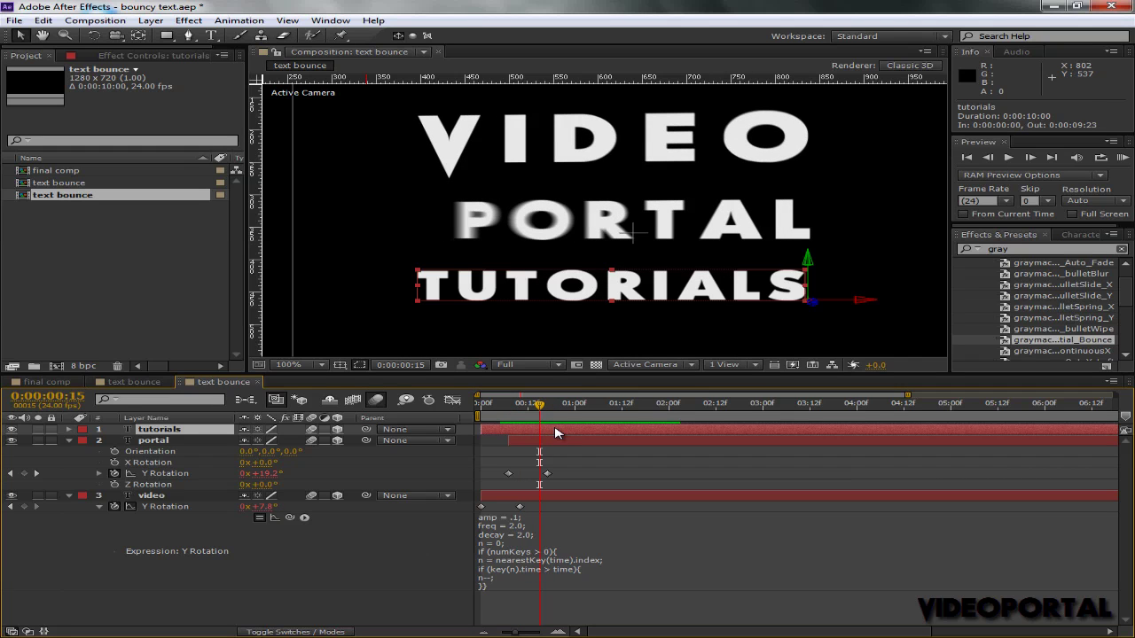
key(alt+bracketleft)
Set a 100% Scale keyframe on TUTORIALS at 1:01.
click(195, 429)
key(s)
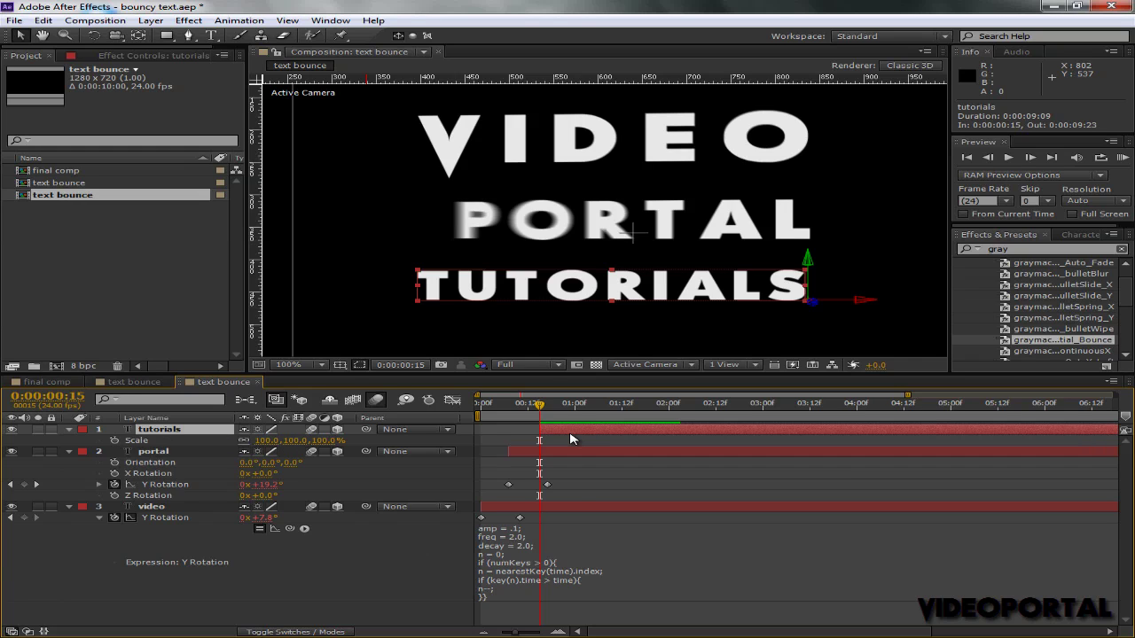
key(shift+Page_Down)
click(114, 440)
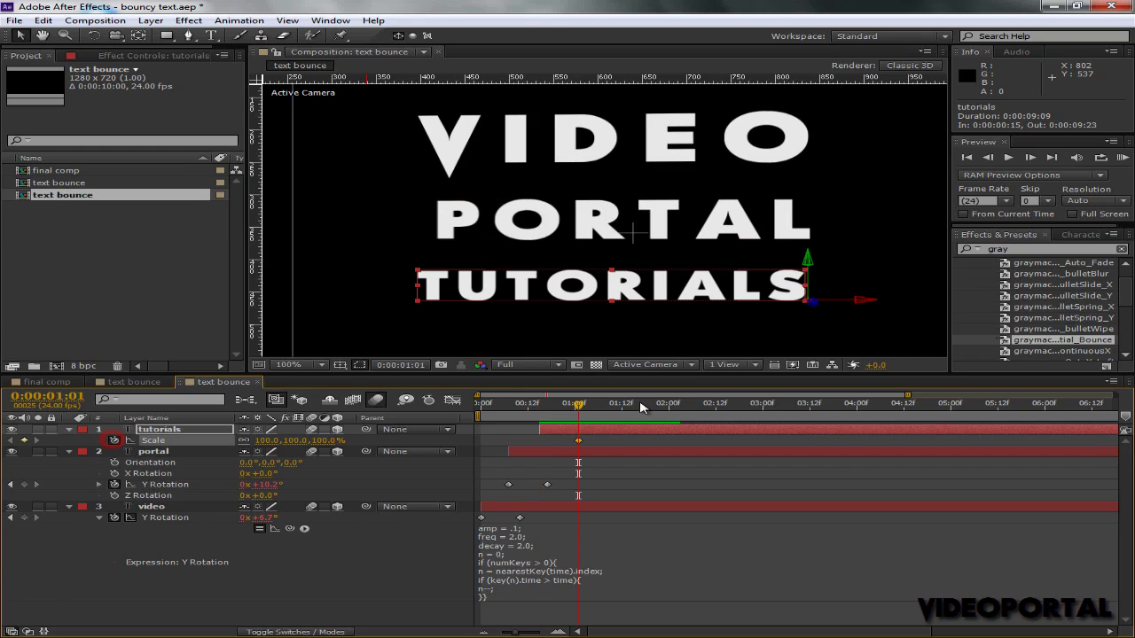
drag(578, 407, 539, 417)
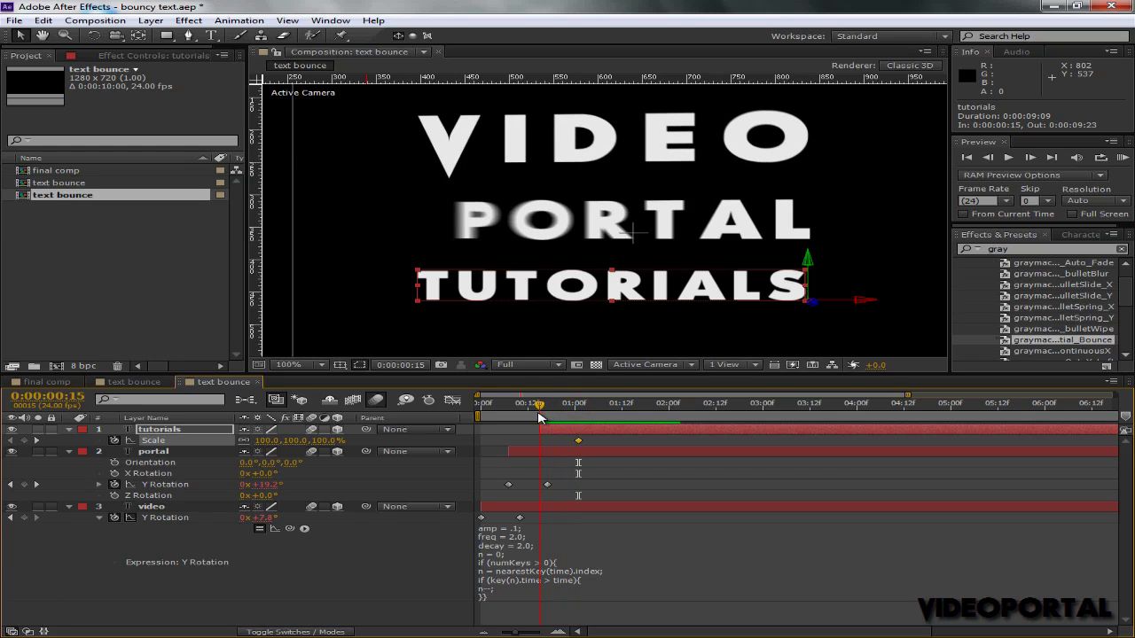
drag(265, 440, 241, 441)
key(ctrl+z)
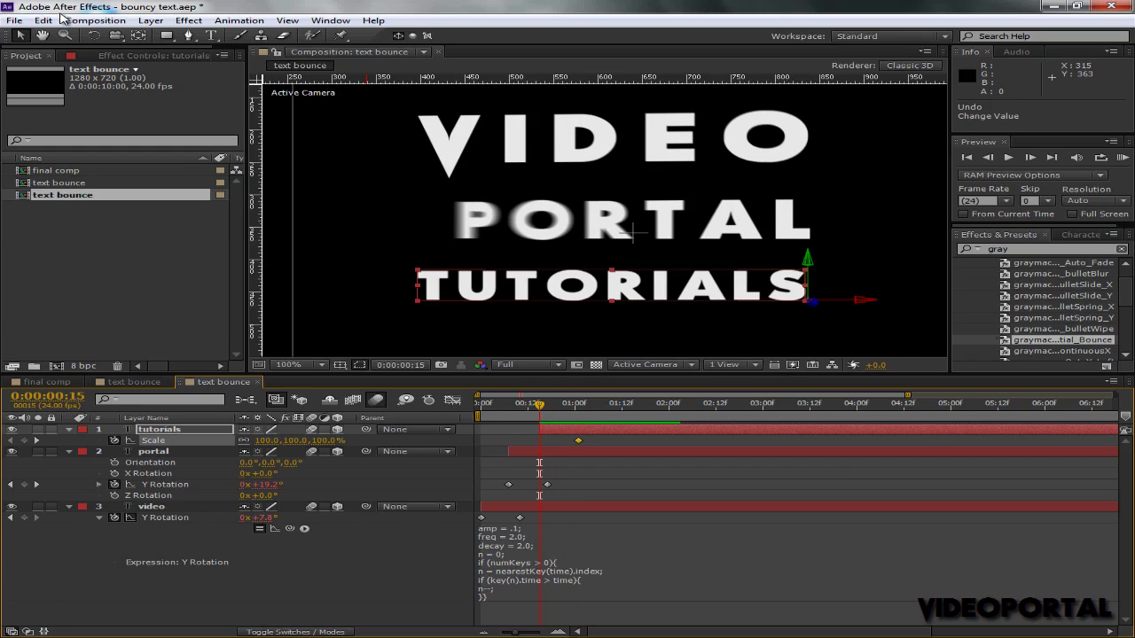
Centre TUTORIALS' anchor with the Pan Behind tool and set Scale to 57% at 0:15.
click(139, 36)
drag(805, 304, 614, 297)
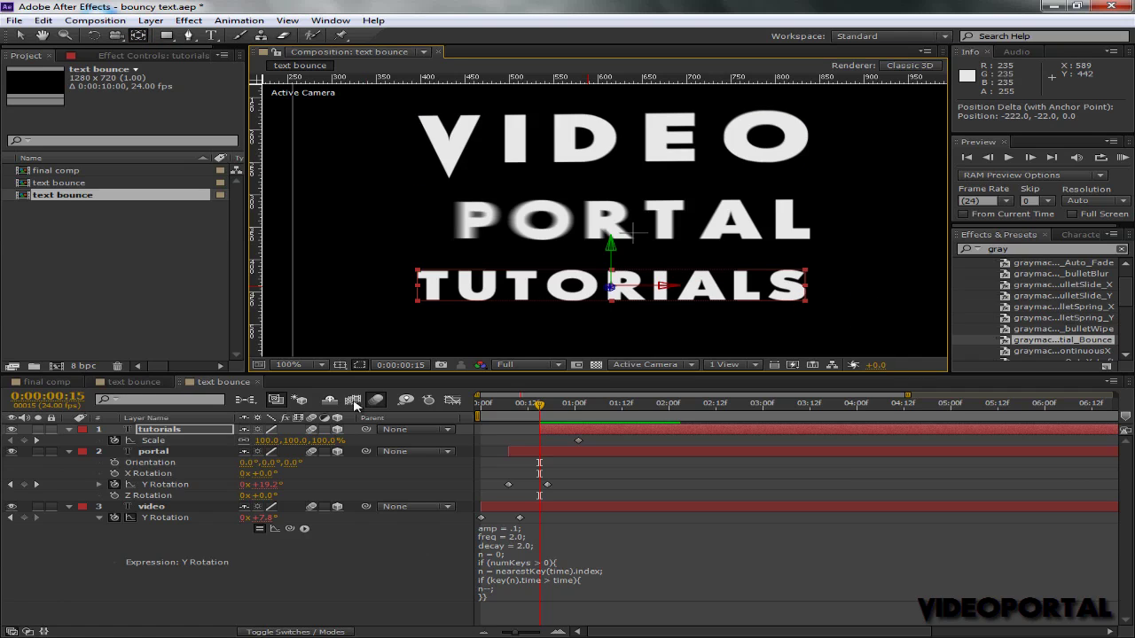
mouse_move(266, 441)
mouse_down()
mouse_move(213, 450)
mouse_move(244, 448)
mouse_up()
click(614, 459)
click(544, 424)
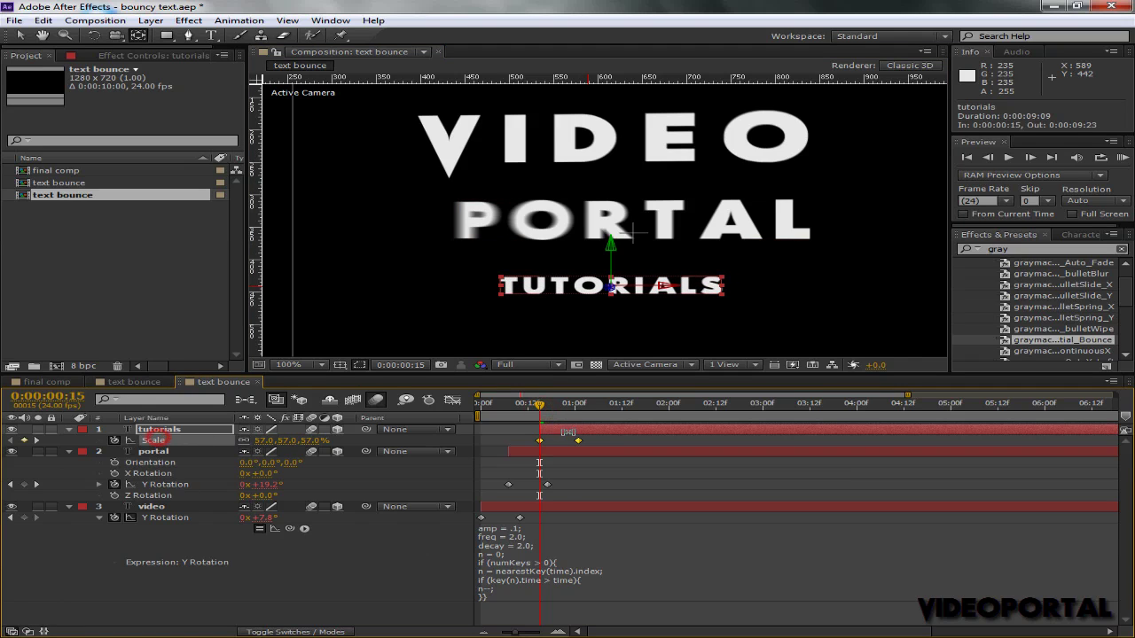
click(159, 441)
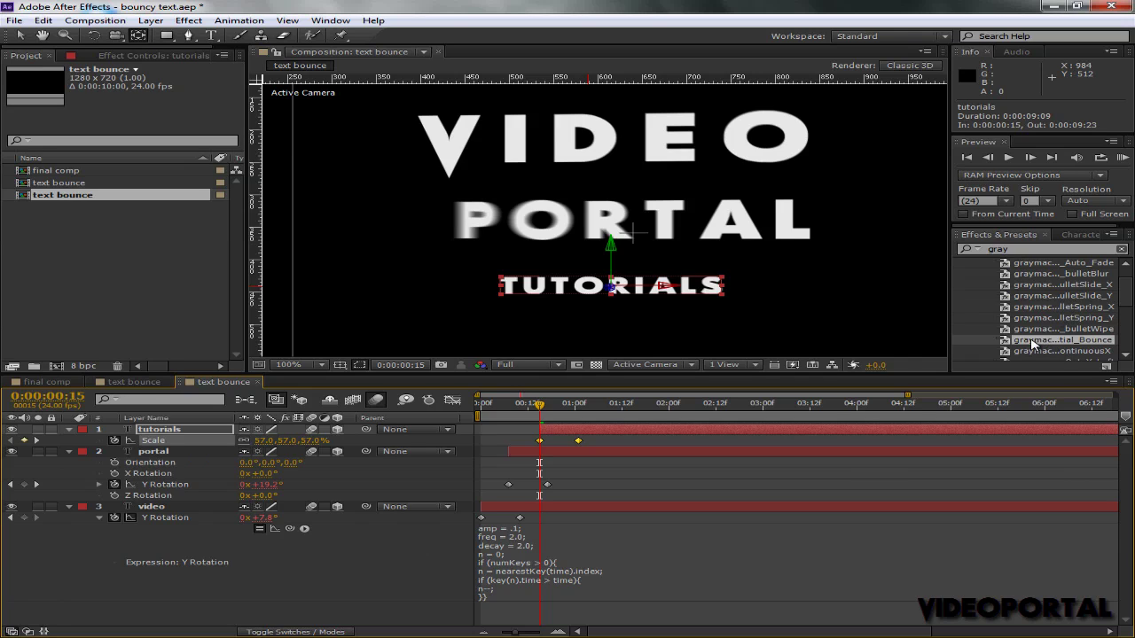
Apply the inertial bounce preset to TUTORIALS' Scale and preview the text animation.
click(1026, 341)
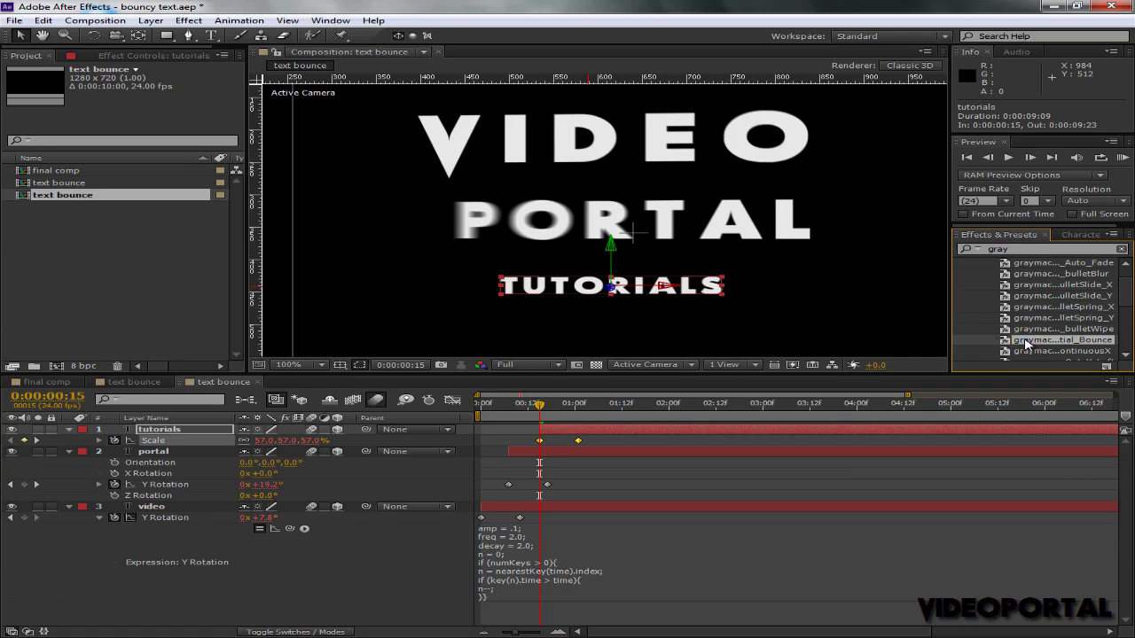
drag(541, 406, 473, 417)
key(KP_0)
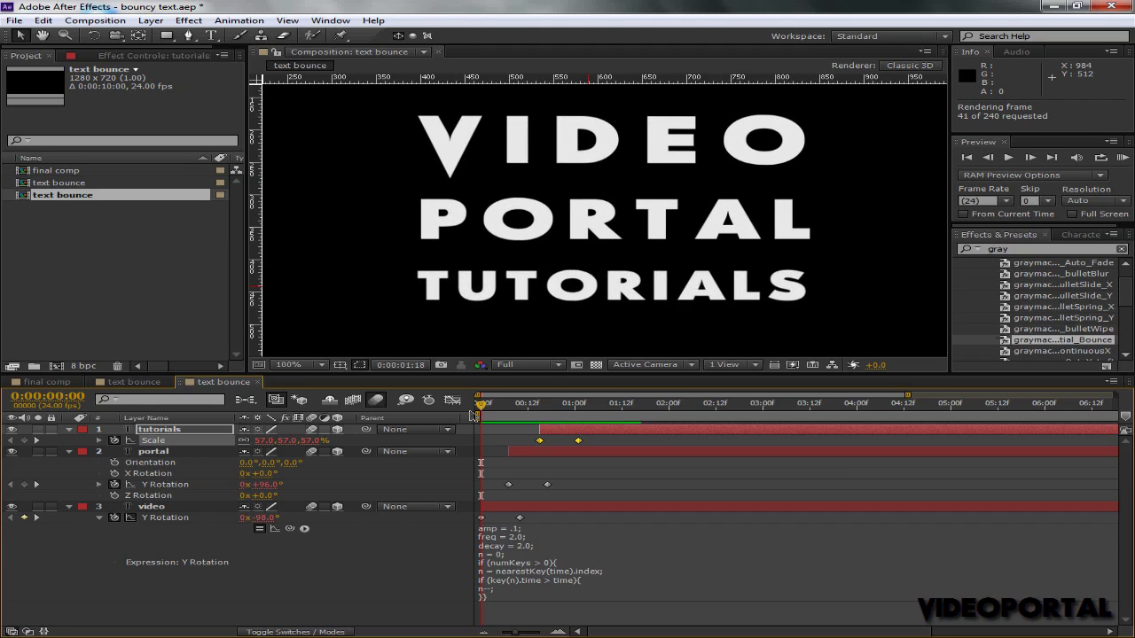
key(space)
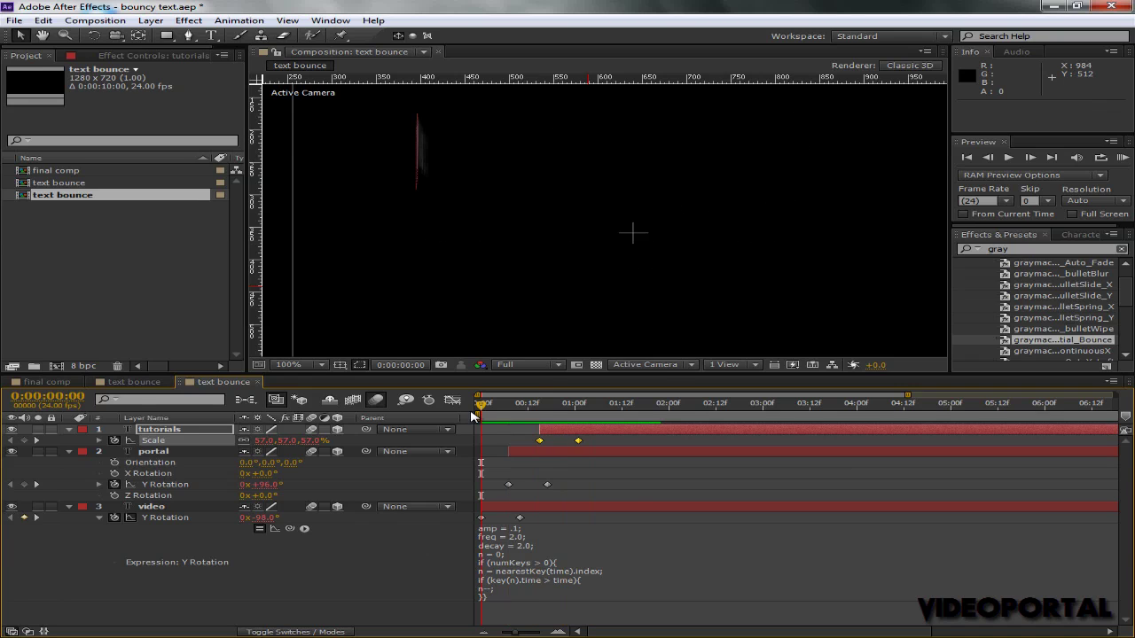
Drag the end Scale keyframe earlier toward 0:15 and RAM preview again.
click(556, 431)
click(538, 441)
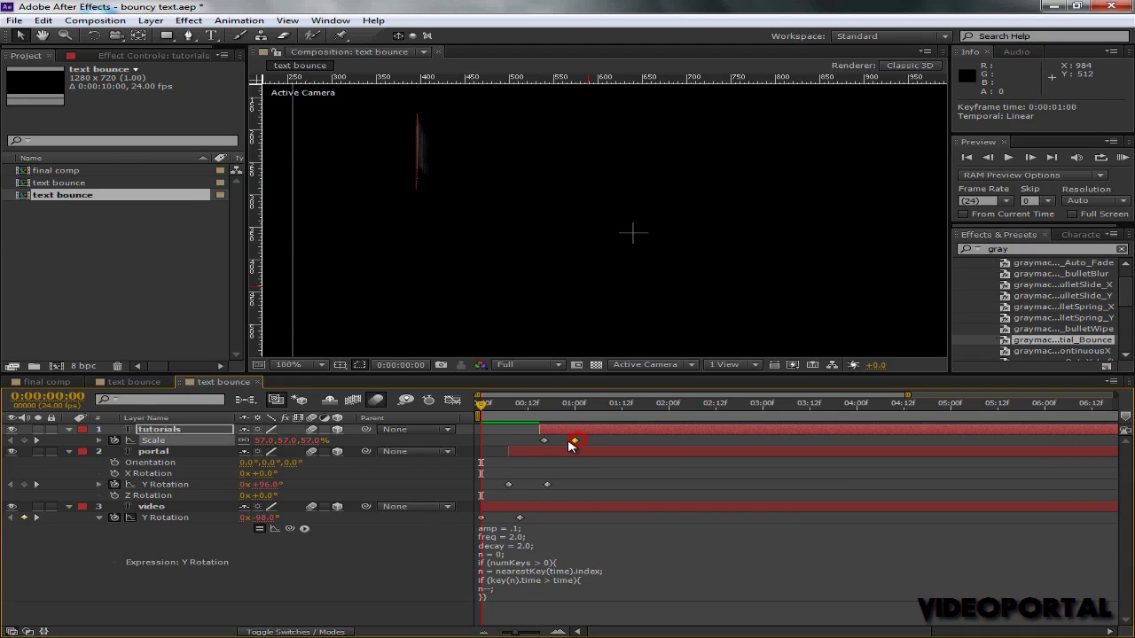
drag(486, 414, 545, 417)
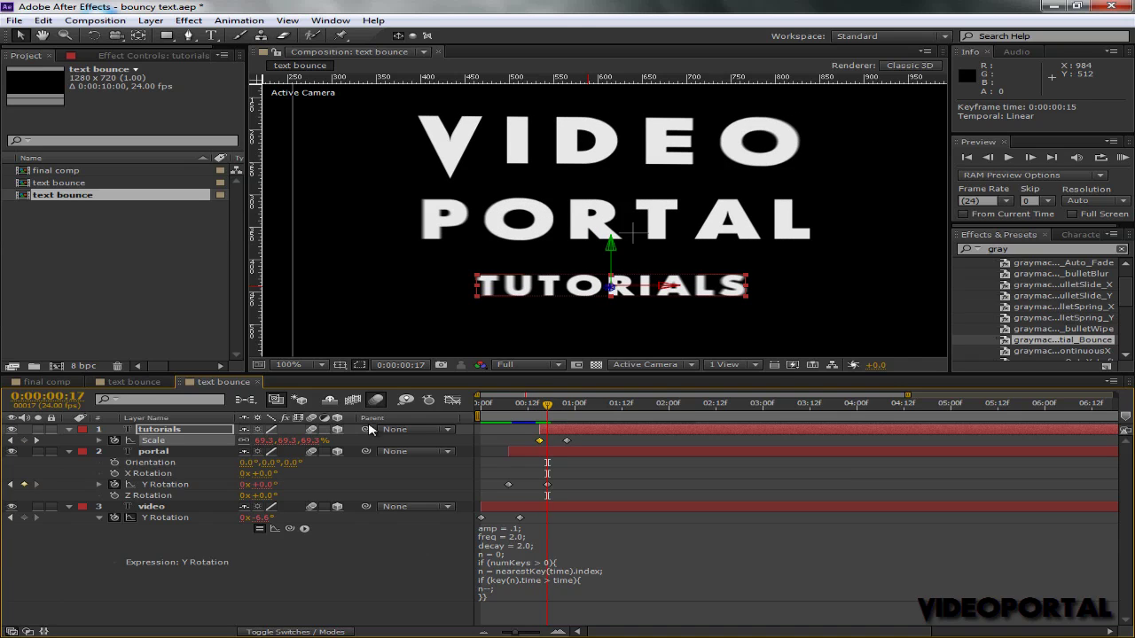
key(KP_0)
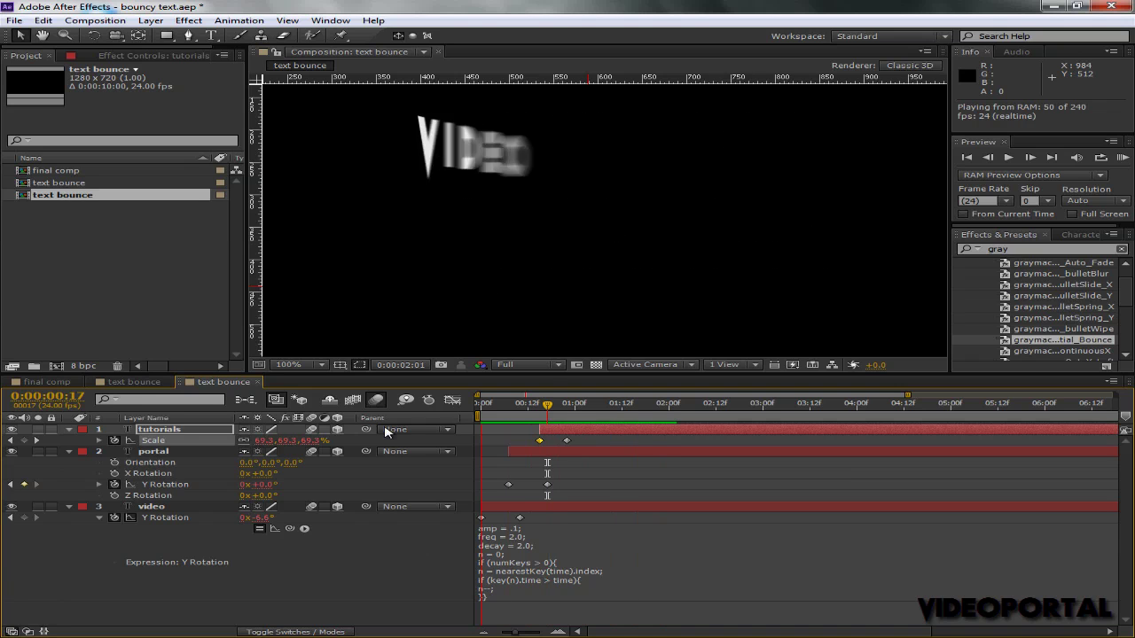
Compare against the final comp, then lower TUTORIALS' starting Scale at 0:15 to 40%.
key(space)
click(46, 382)
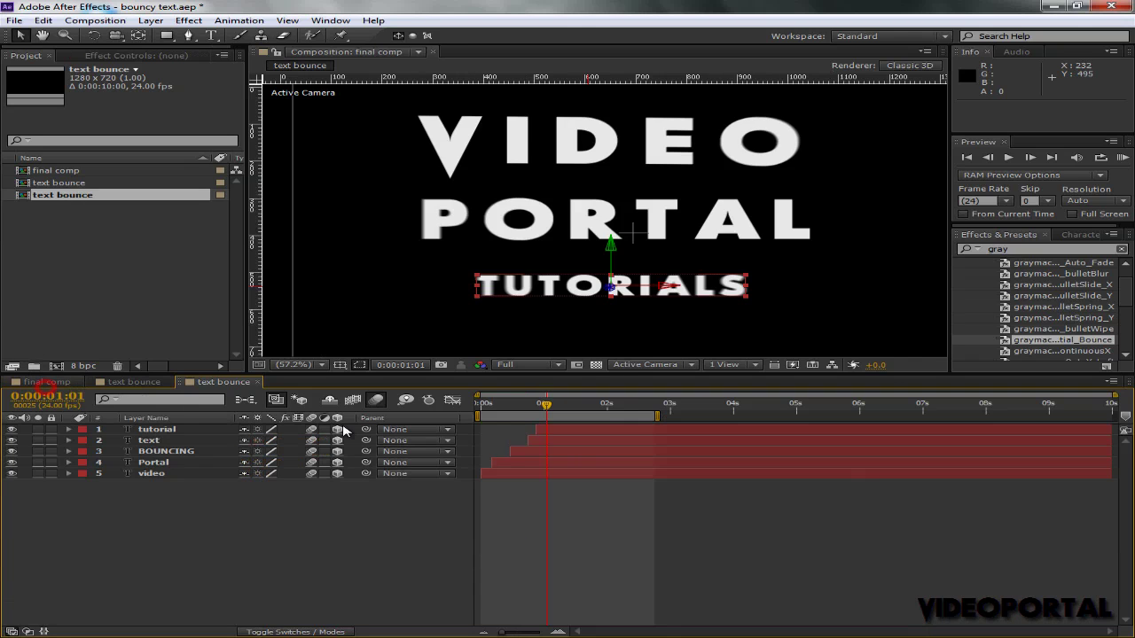
drag(523, 410, 577, 416)
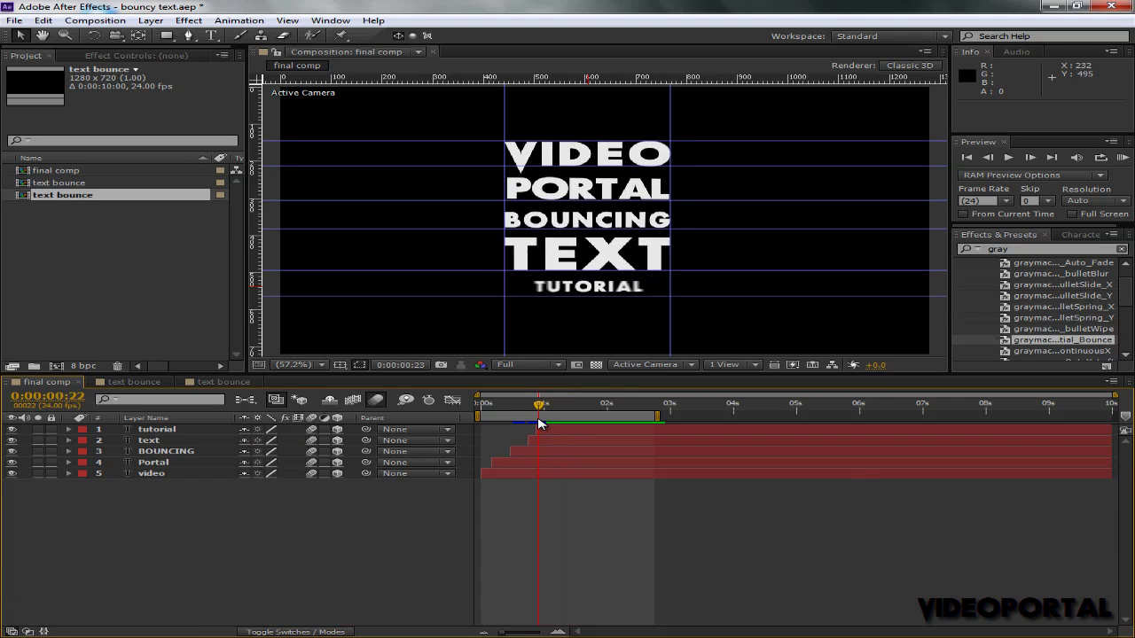
click(213, 382)
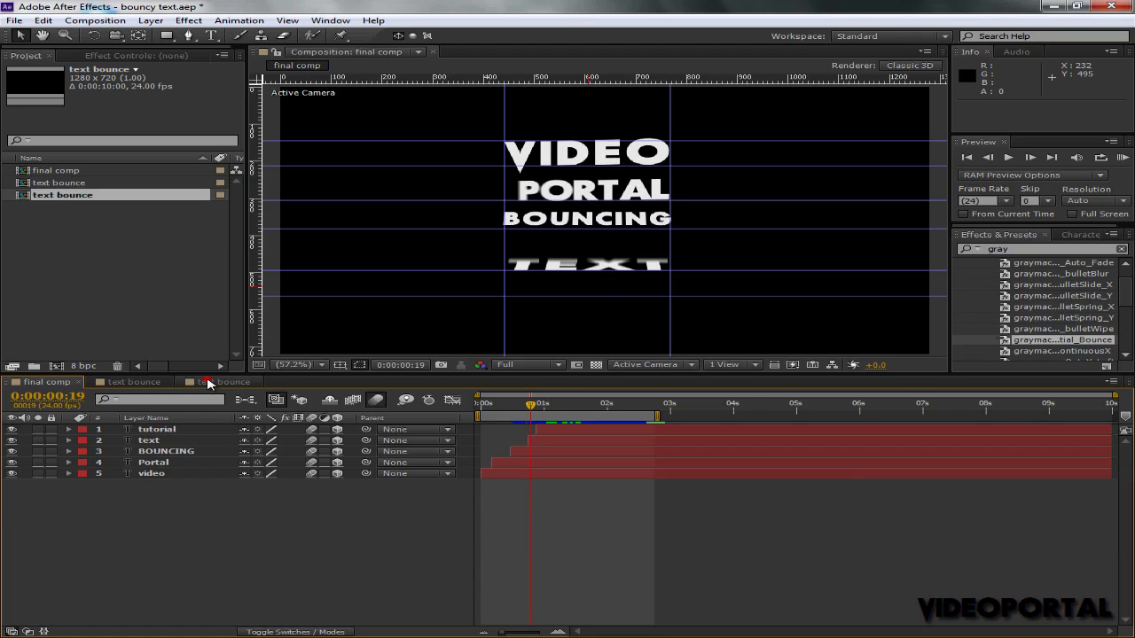
drag(544, 425, 542, 417)
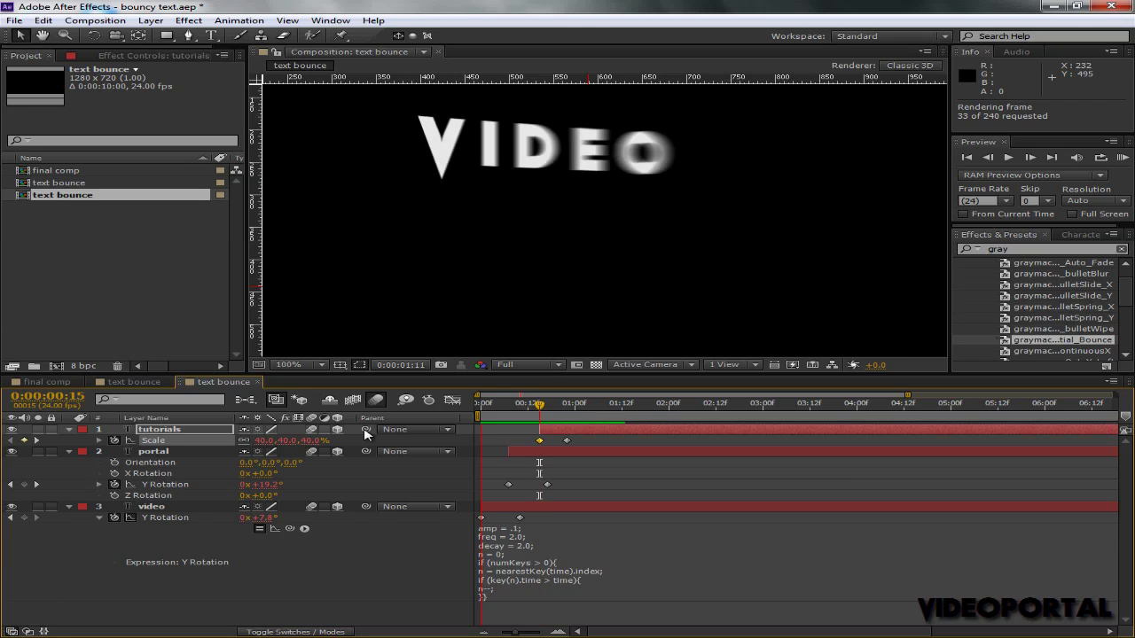
Move TUTORIALS' full-size Scale keyframe to frame 18 and preview the quicker grow.
key(space)
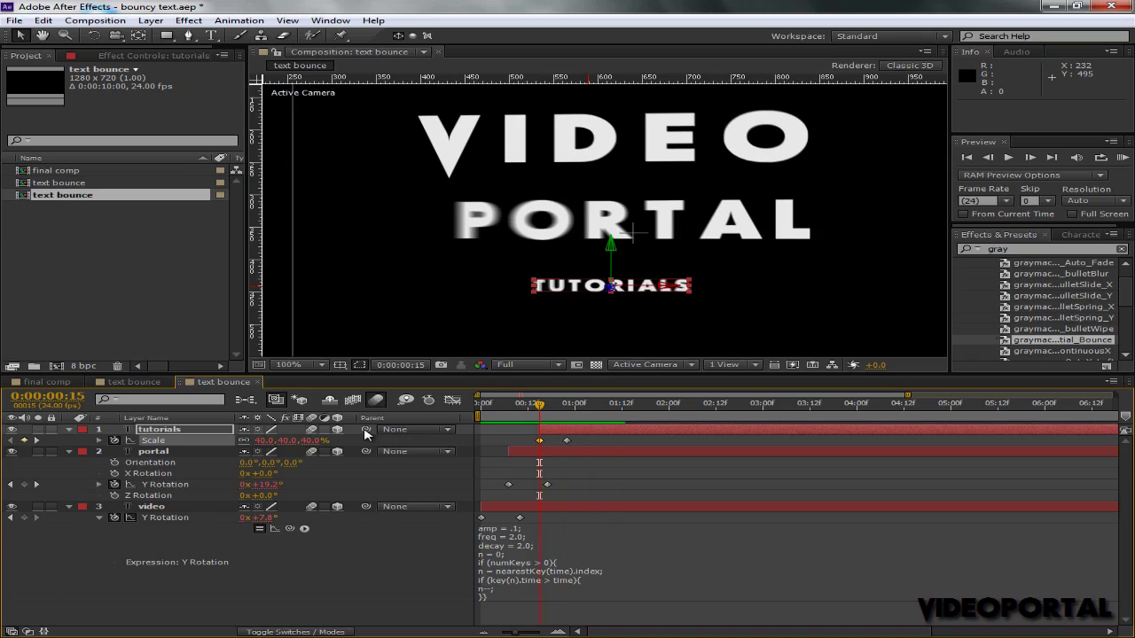
click(557, 441)
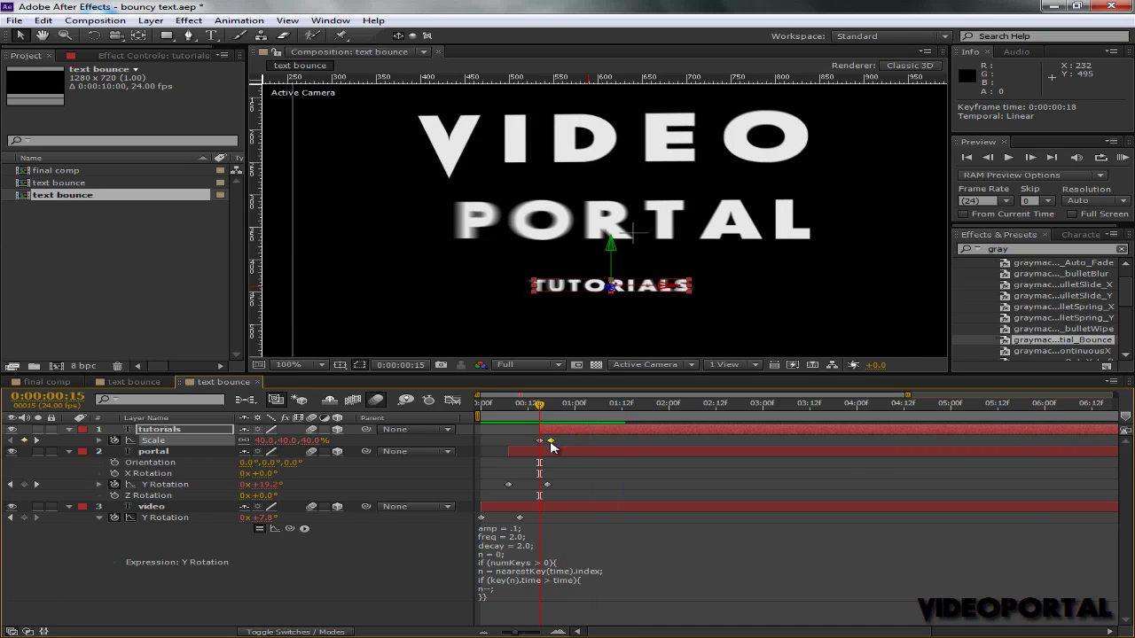
drag(551, 442, 559, 443)
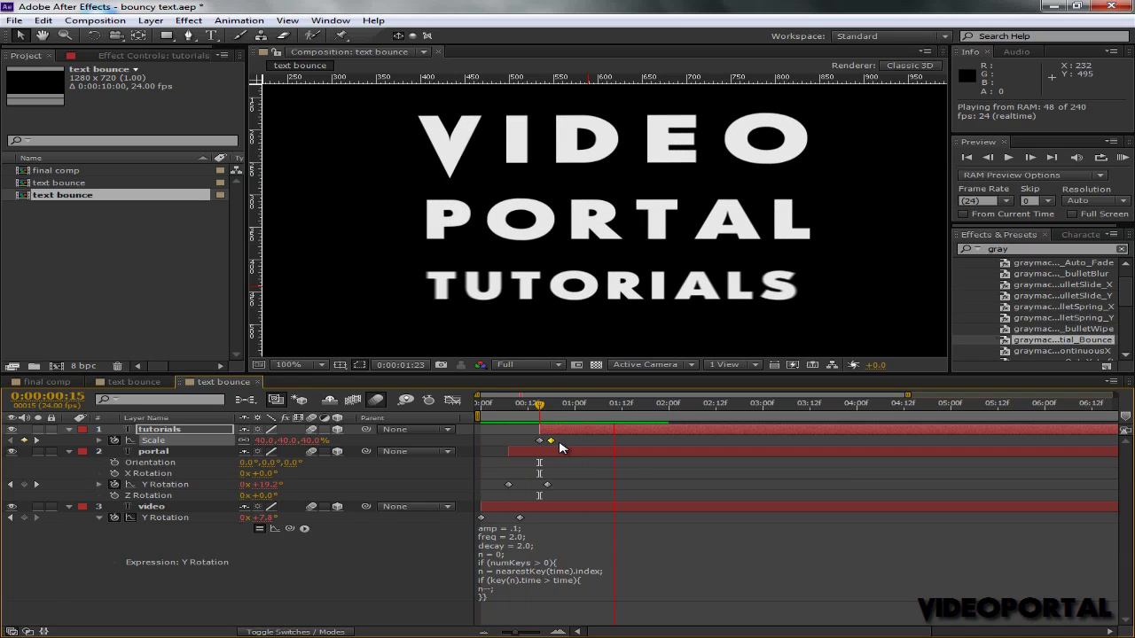
key(space)
drag(532, 410, 489, 410)
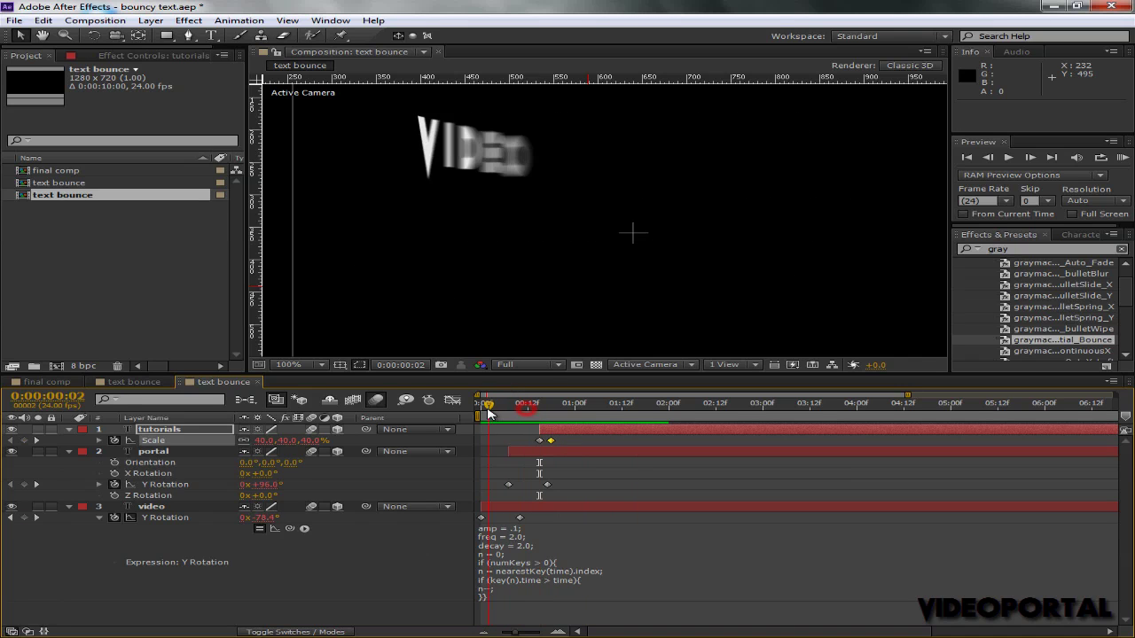
Enlarge the composition viewer and set magnification to Fit up to 100% to show the whole frame.
drag(471, 373, 465, 444)
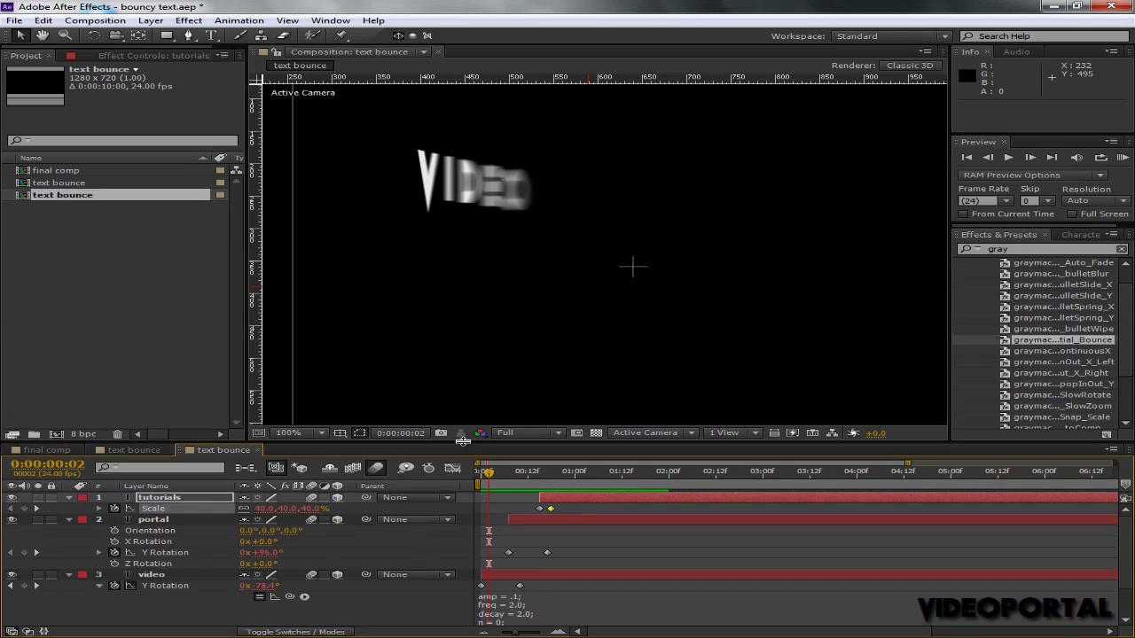
click(289, 433)
click(363, 213)
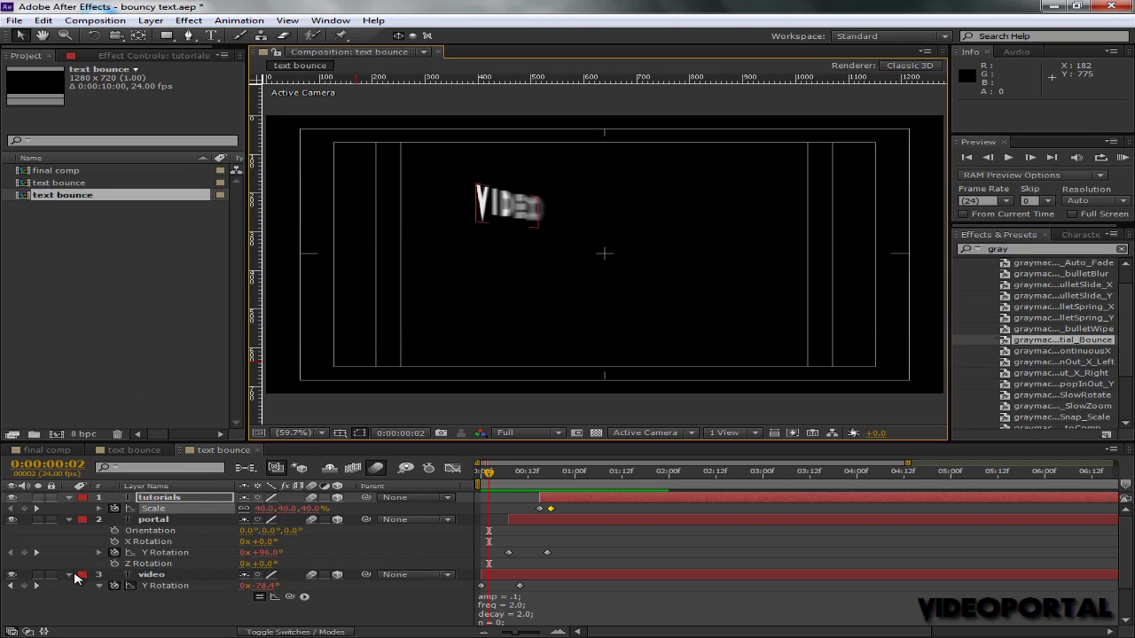
Deselect TUTORIALS and collapse the properties of the PORTAL, TUTORIALS and VIDEO layers.
click(72, 575)
click(69, 520)
click(69, 497)
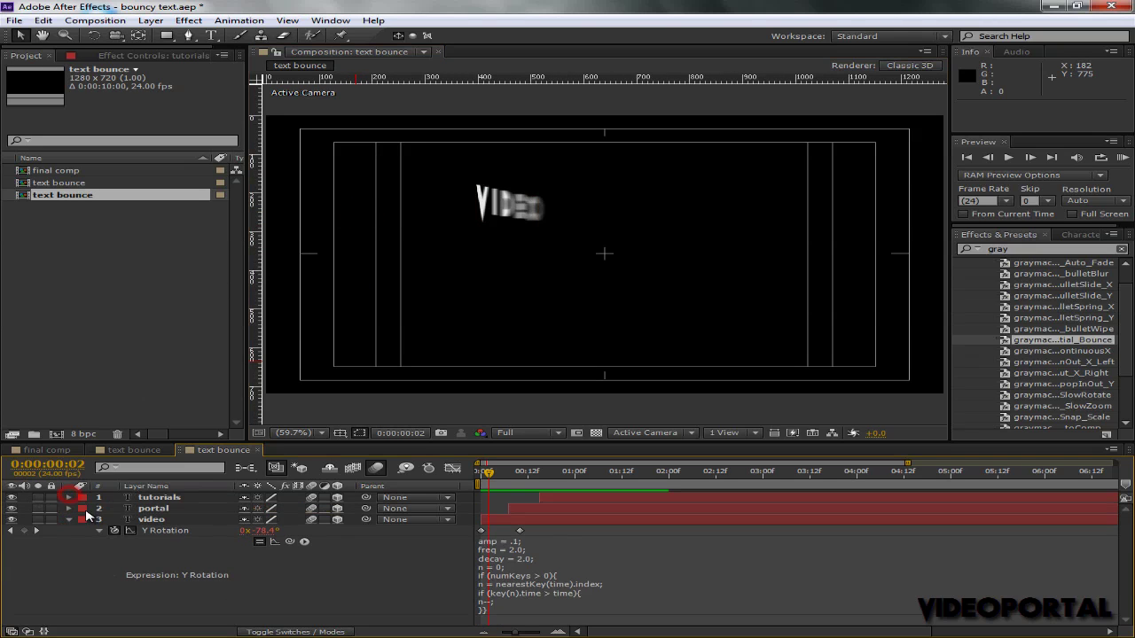
click(67, 520)
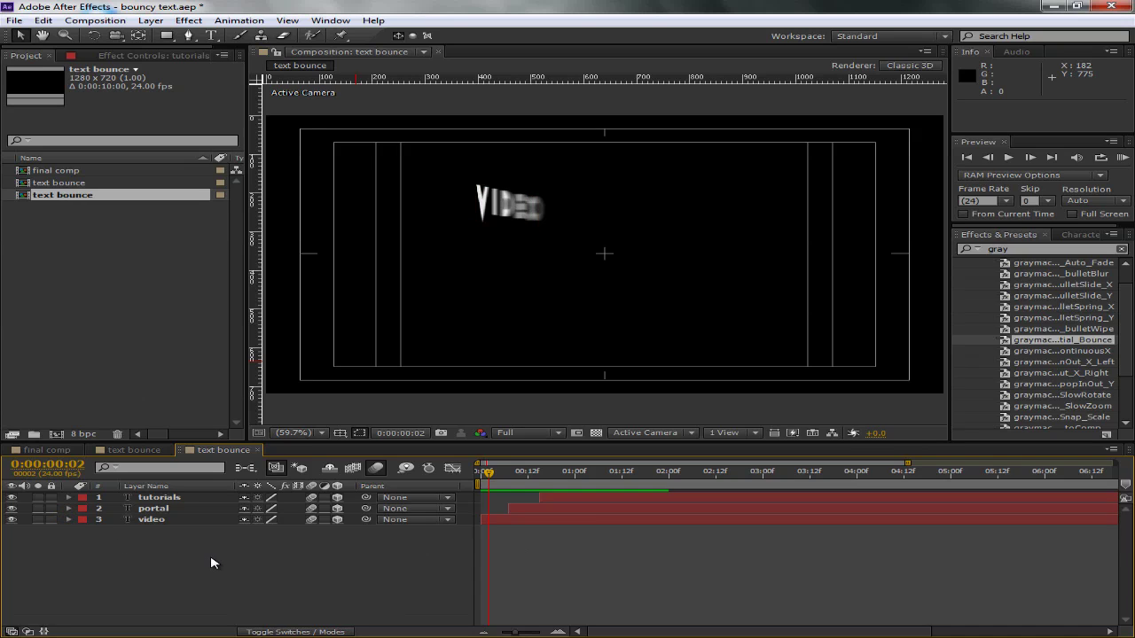